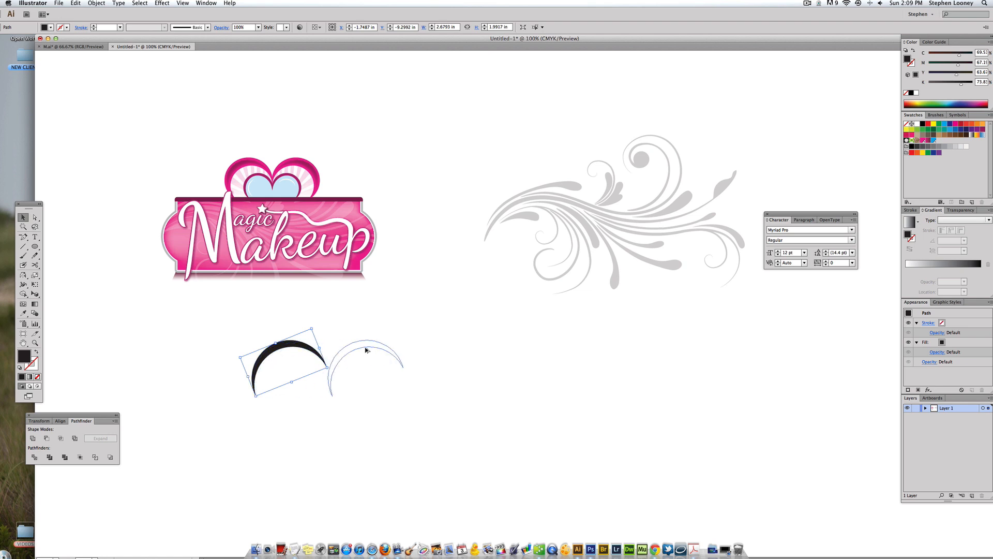
Step: Reflect the copied arc on the right horizontally and move it until its inner tip meets the left arc's tip
click(24, 277)
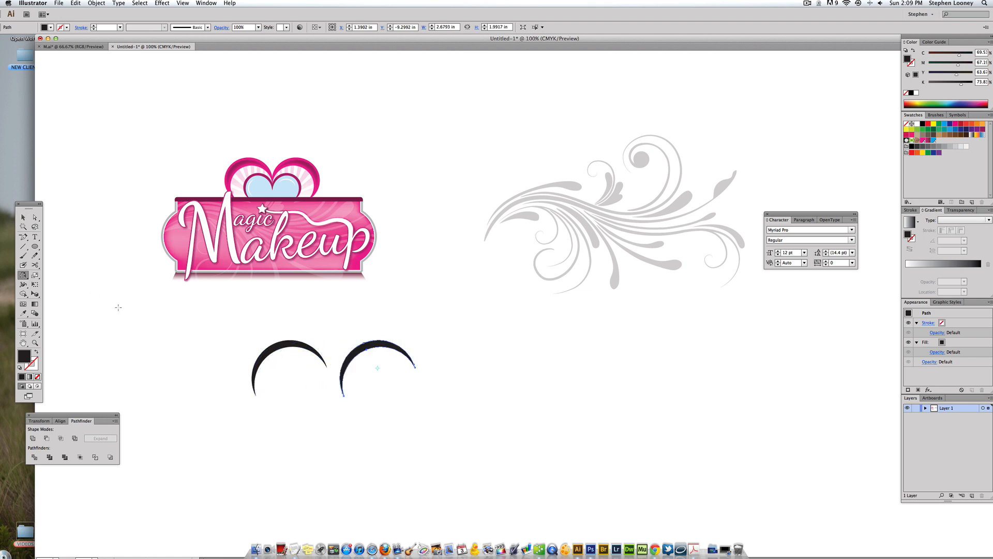
drag(154, 343, 484, 346)
key(v)
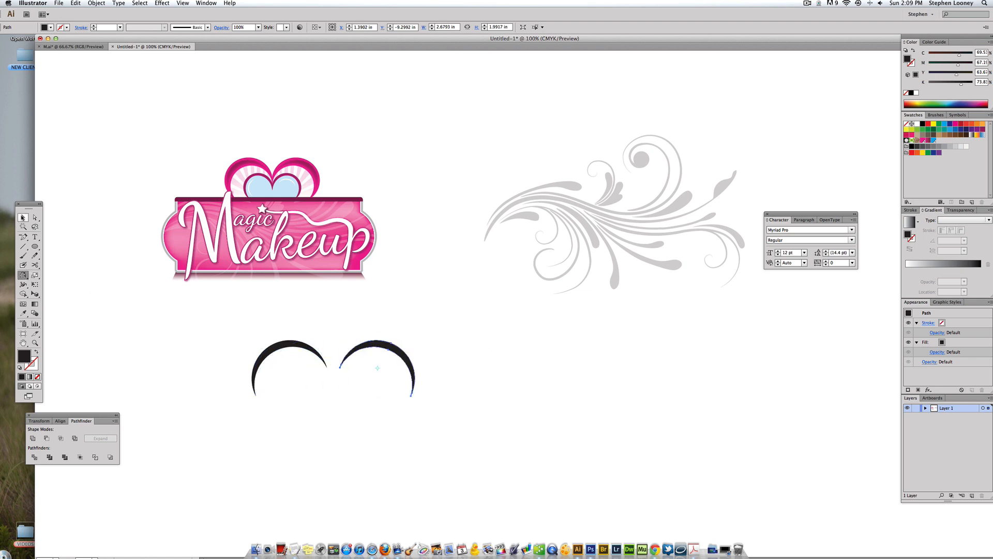
drag(385, 344, 374, 344)
click(353, 307)
drag(353, 307, 373, 310)
Step: Copy both arcs, paste them in front, and scale the copy down around its centre to about 3.28 in wide
drag(289, 312, 410, 359)
key(super)
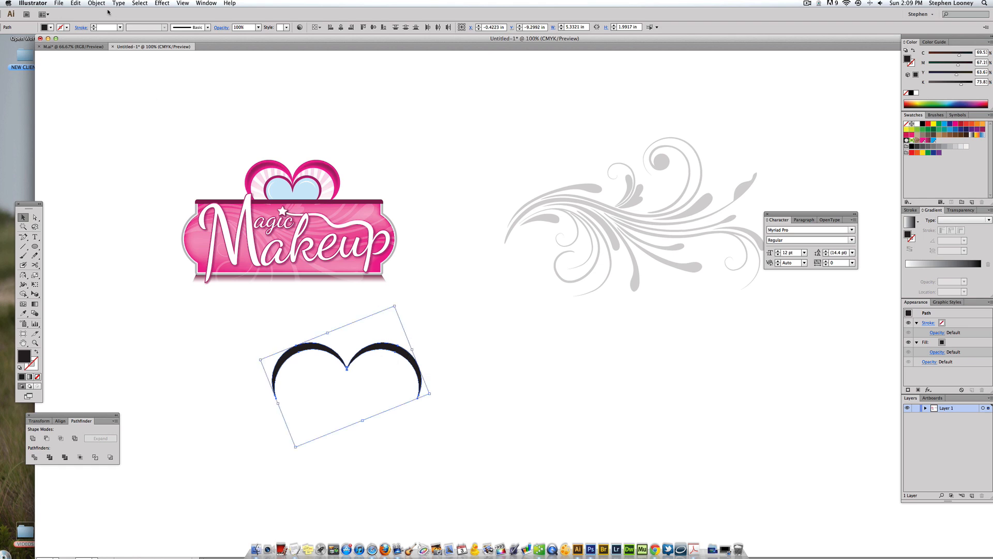
click(75, 3)
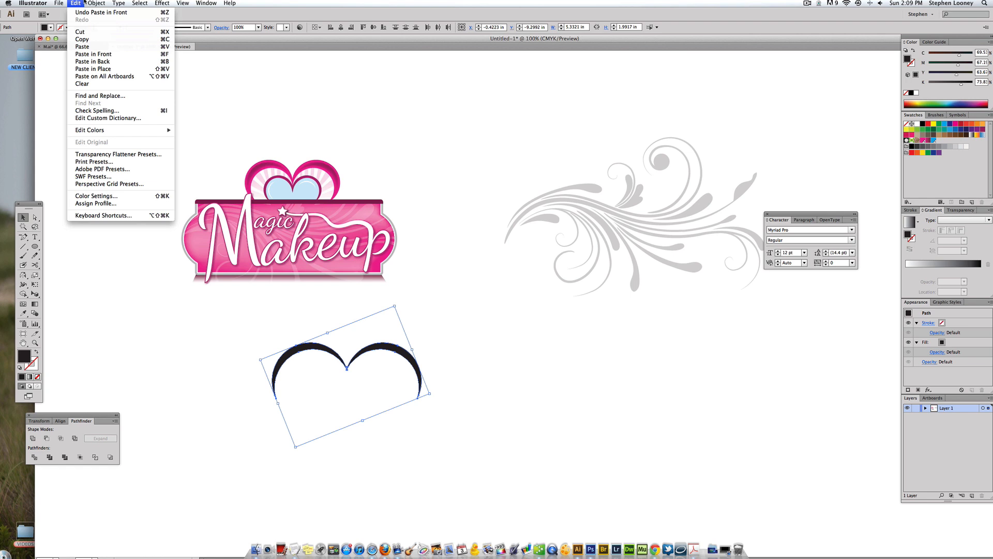
click(85, 1)
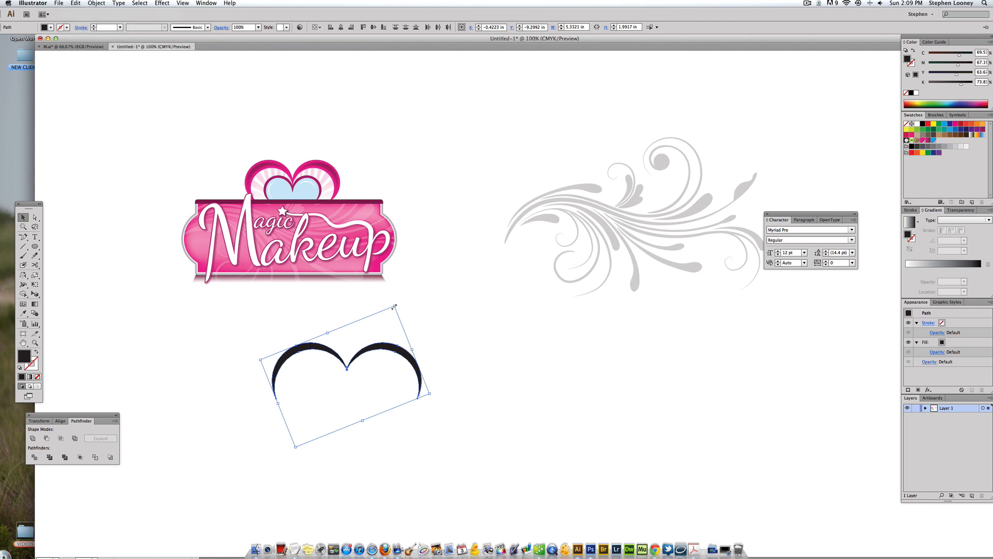
drag(394, 307, 376, 332)
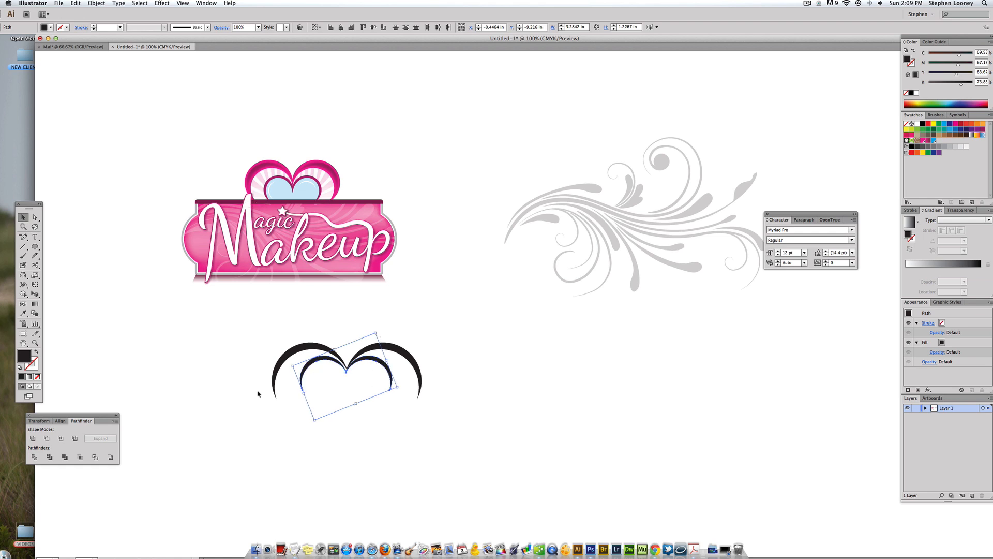
Step: Place a horizontal guide at the outer arcs' lower tips, and enlarge the inner arcs to about 3.64 in wide and lower them to it
key(super+r)
drag(227, 53, 289, 421)
drag(200, 314, 547, 493)
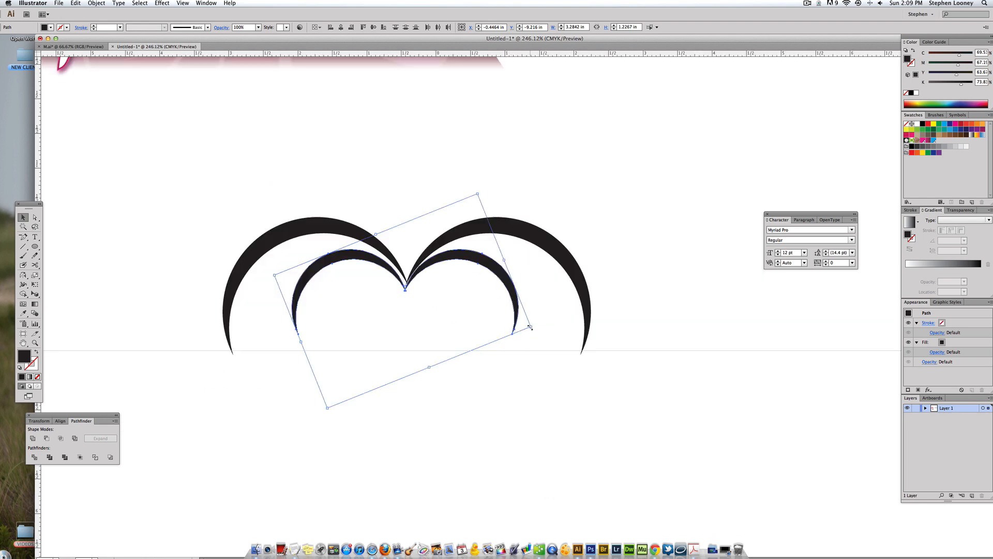
drag(530, 327, 544, 328)
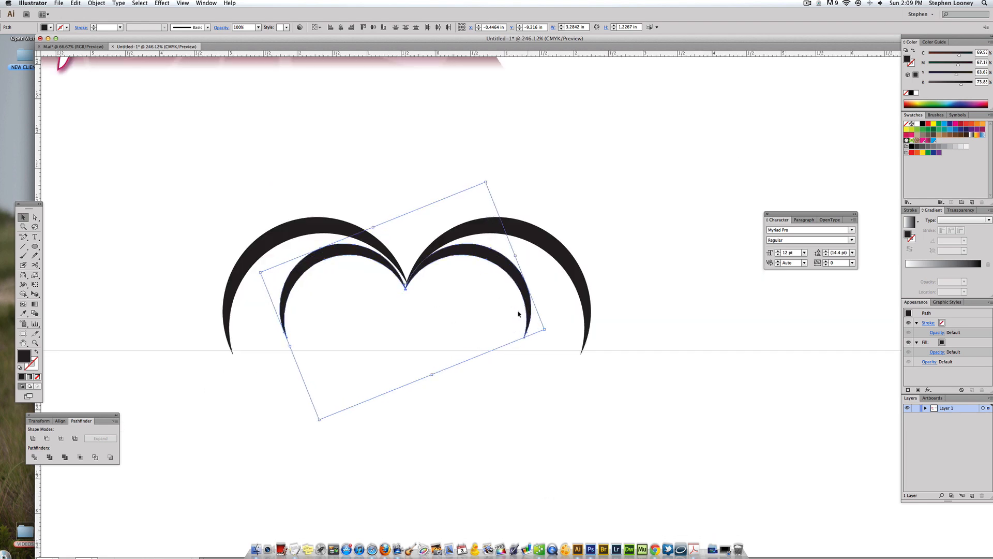
click(466, 270)
click(353, 257)
drag(477, 255, 320, 324)
Step: Examine the heart and its radiating stripes on the finished logo as a reference for the arcs drawn below
alt+super+click(463, 296)
alt+super+click(461, 296)
alt+super+click(460, 296)
alt+super+click(460, 296)
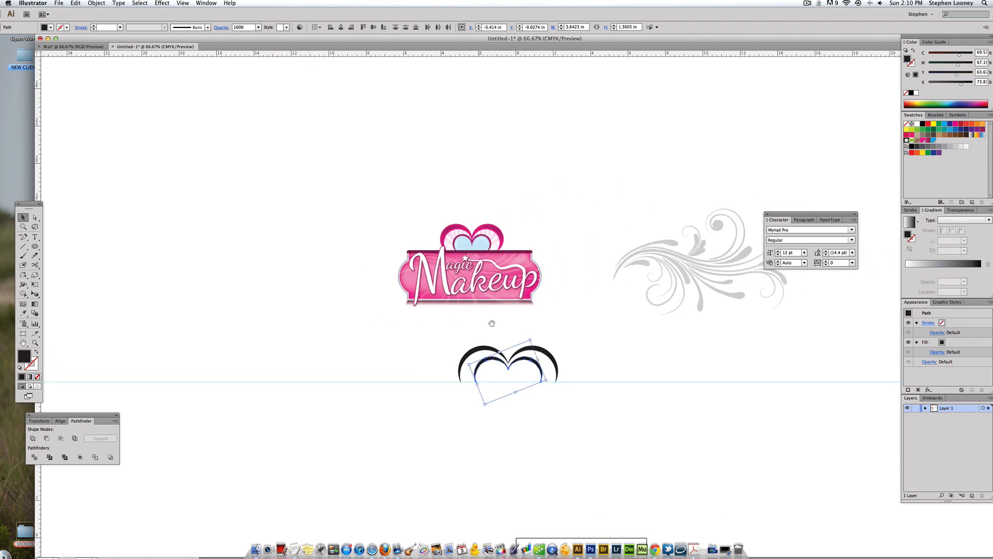
drag(328, 194, 653, 428)
mouse_move(521, 342)
mouse_down()
mouse_move(438, 317)
mouse_move(457, 327)
mouse_up()
click(513, 318)
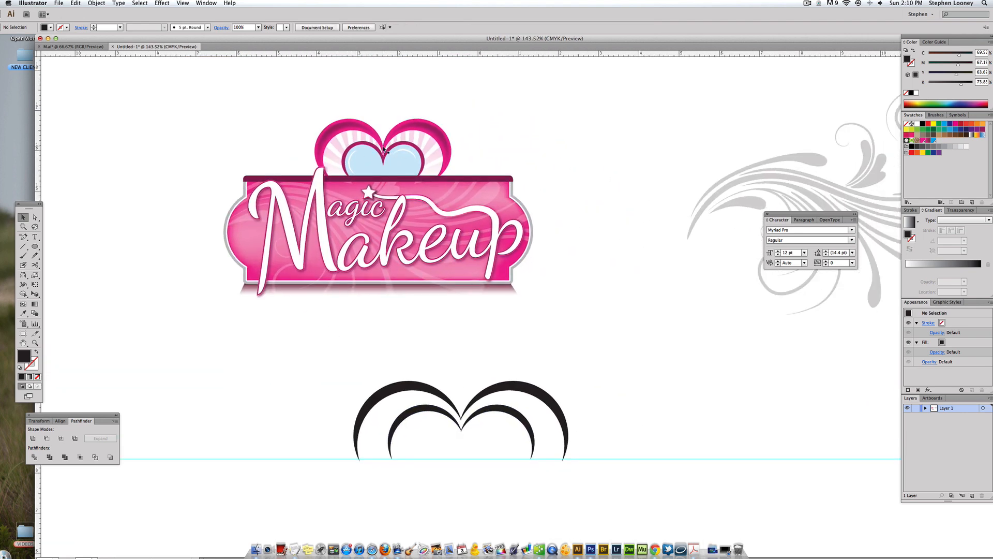
drag(289, 98, 479, 213)
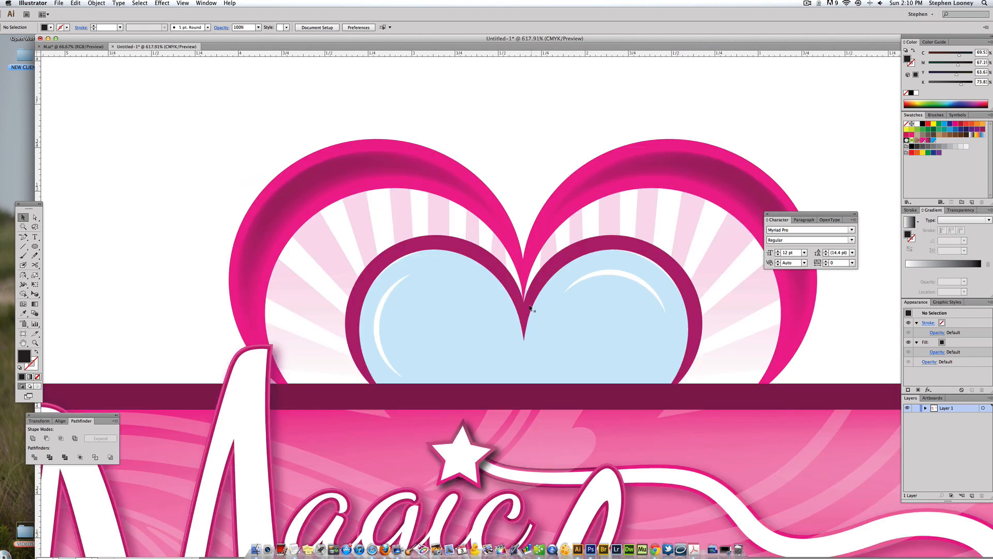
alt+click(553, 350)
alt+click(553, 350)
alt+click(553, 349)
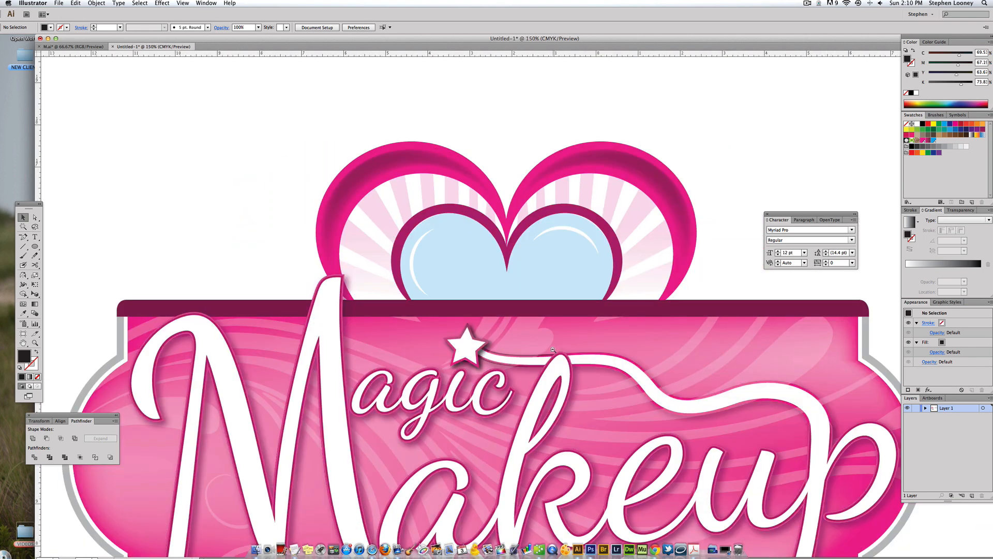
drag(553, 349, 409, 251)
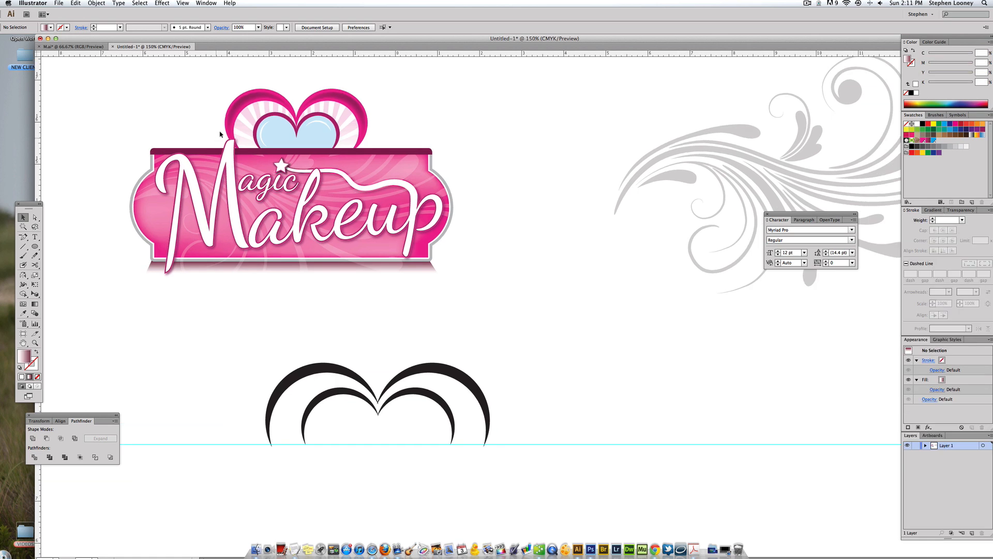
Step: Draw a vertical line about 0.34 in long between the left arcs, with the default black stroke at 6 pt
click(22, 247)
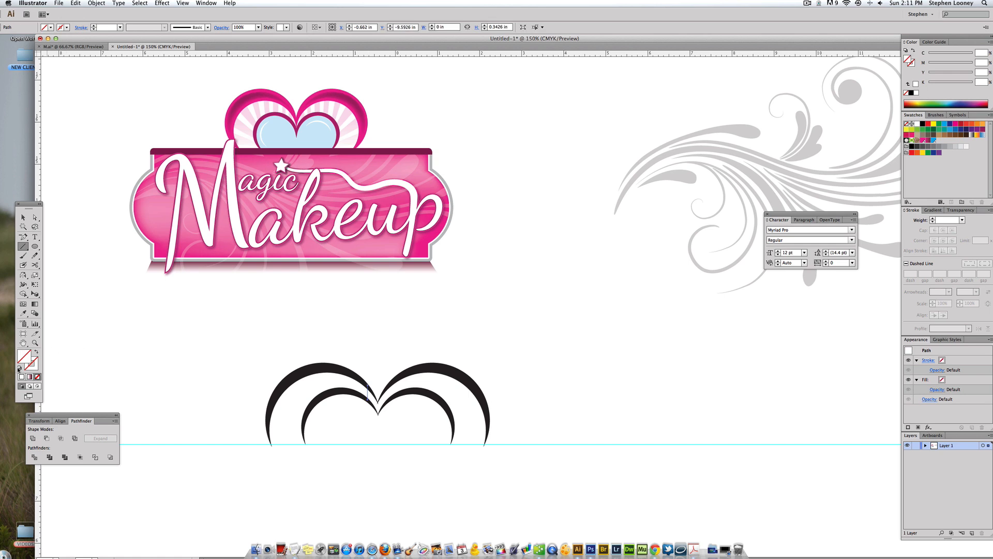
click(19, 367)
double_click(933, 218)
key(Return)
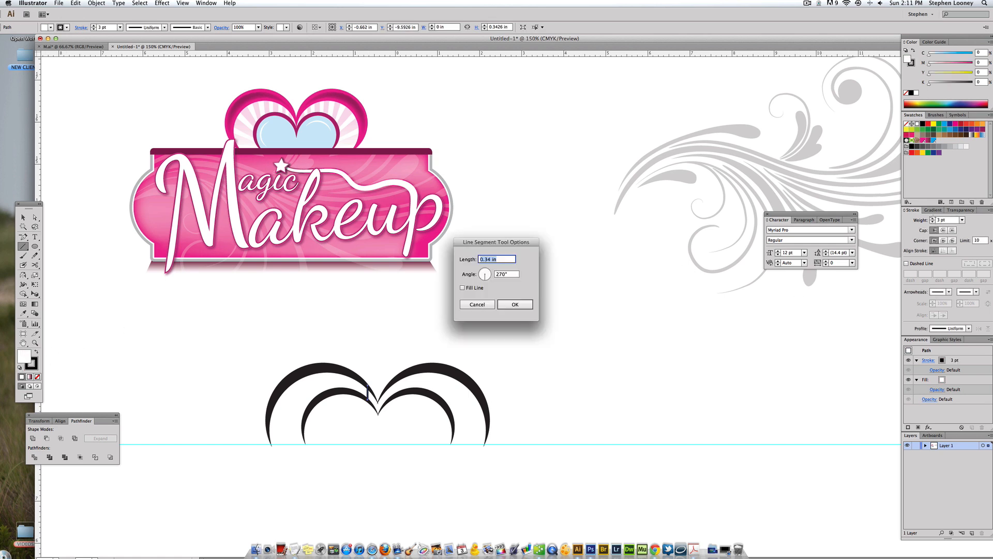
key(Escape)
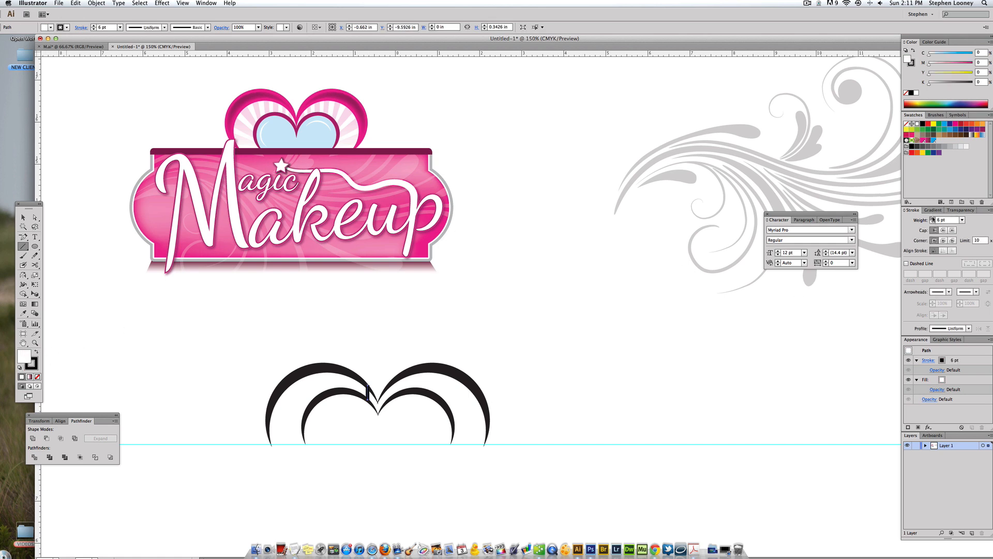
triple_click(932, 222)
Step: Position the short line between the left inner and outer arcs and duplicate it further along the curve
key(v)
click(399, 337)
click(366, 391)
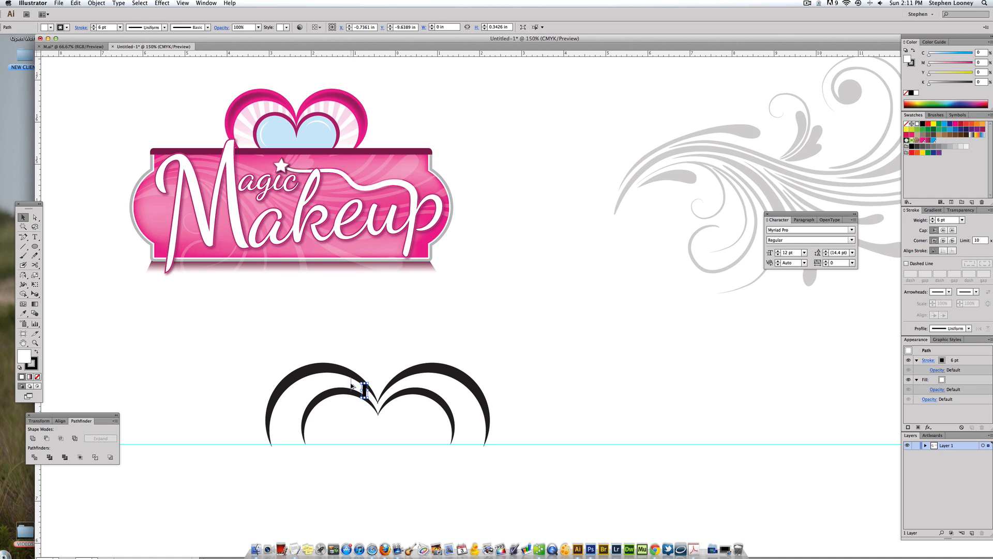
drag(363, 391, 337, 381)
Step: Lock the two outer and two inner black arcs so that only the short lines remain selectable
key(a)
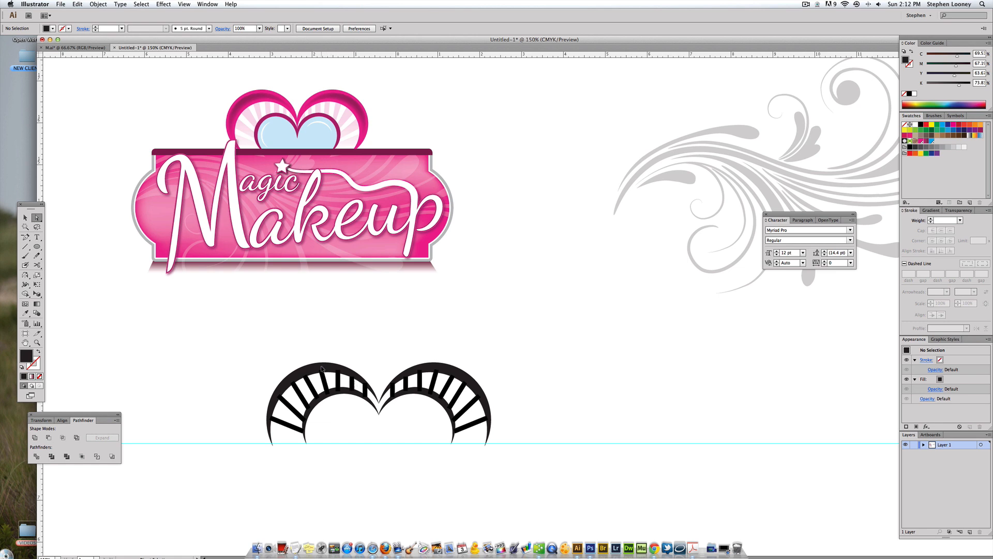
click(322, 369)
shift+click(427, 370)
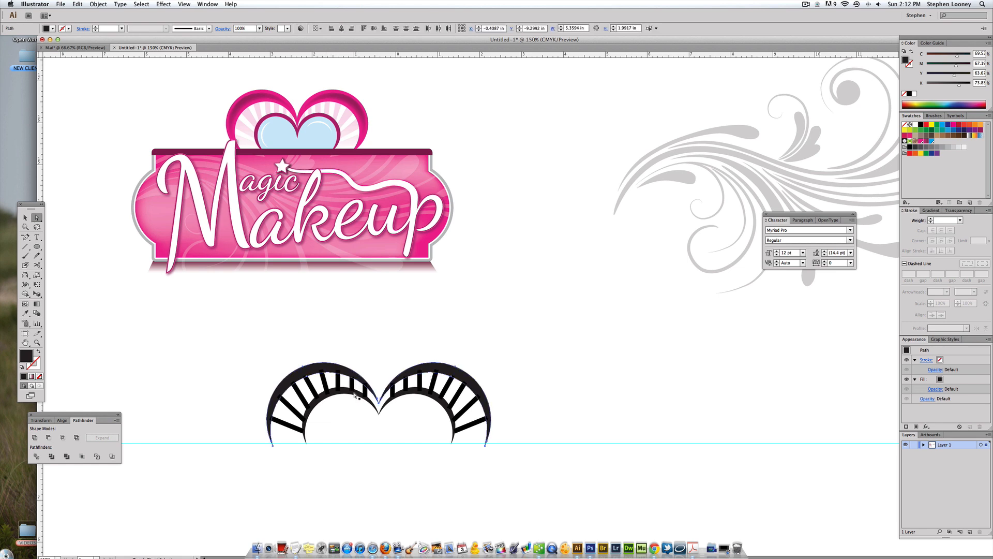
shift+click(354, 393)
shift+click(412, 393)
key(super+c)
click(168, 91)
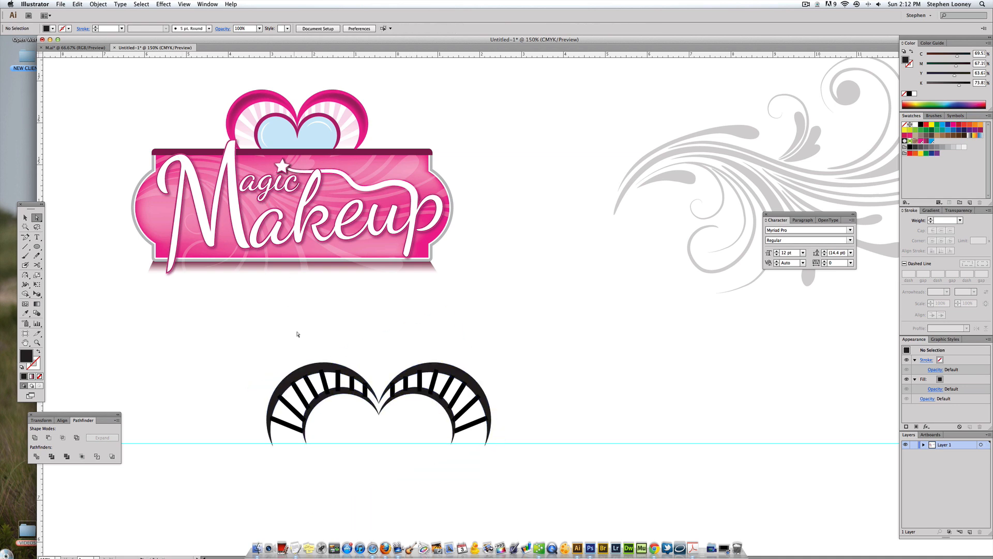
Step: Select all the radiating lines and convert their strokes to outlined shapes with Outline Stroke
drag(239, 324, 530, 476)
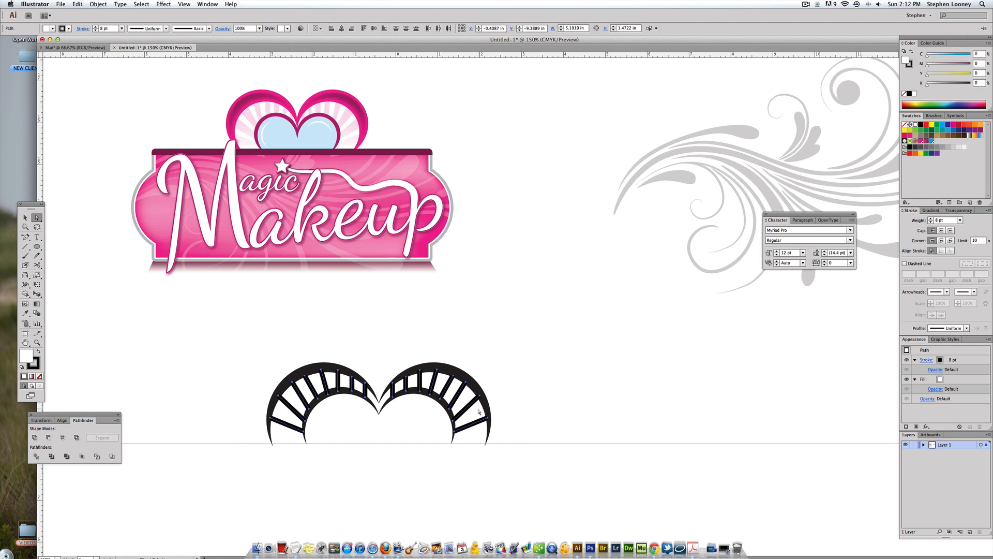
click(78, 5)
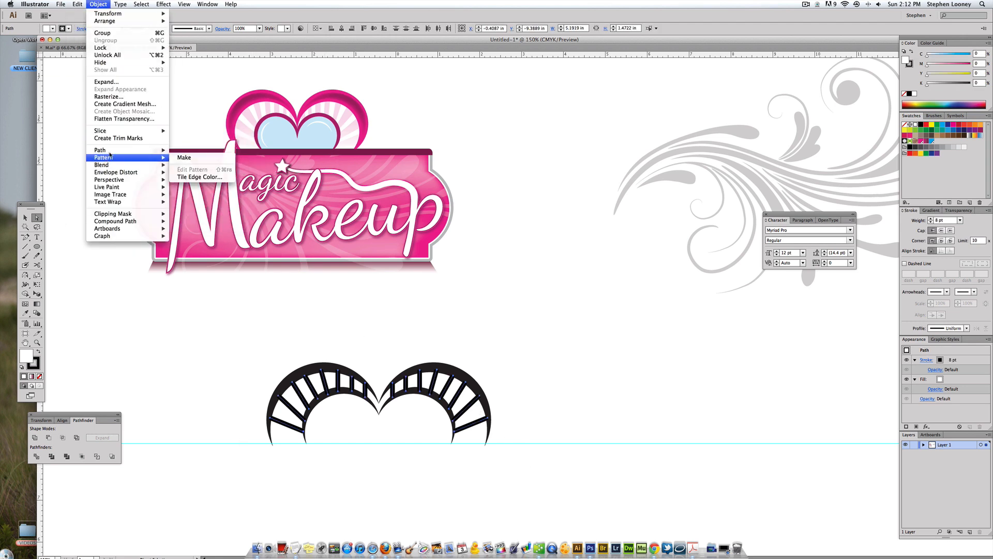
mouse_move(111, 151)
click(196, 169)
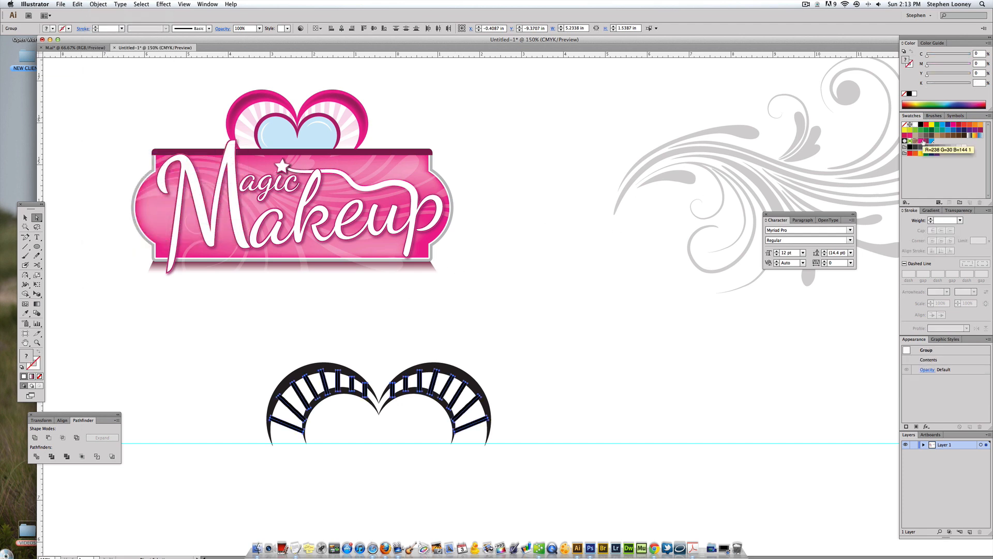
Step: Fill the outlined bars with the pink R=238 G=30 B=144 swatch and send them behind the black arcs
click(922, 142)
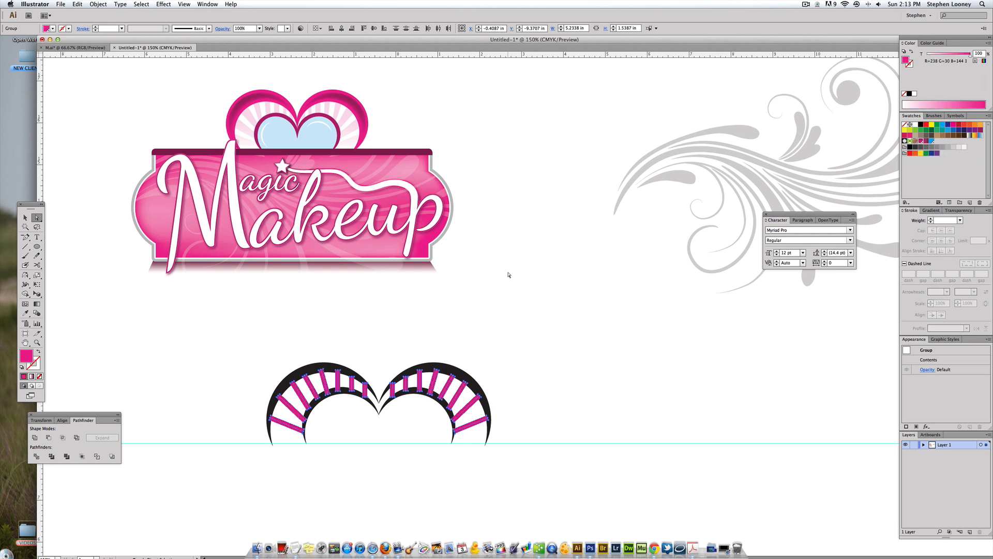
click(97, 4)
mouse_move(104, 27)
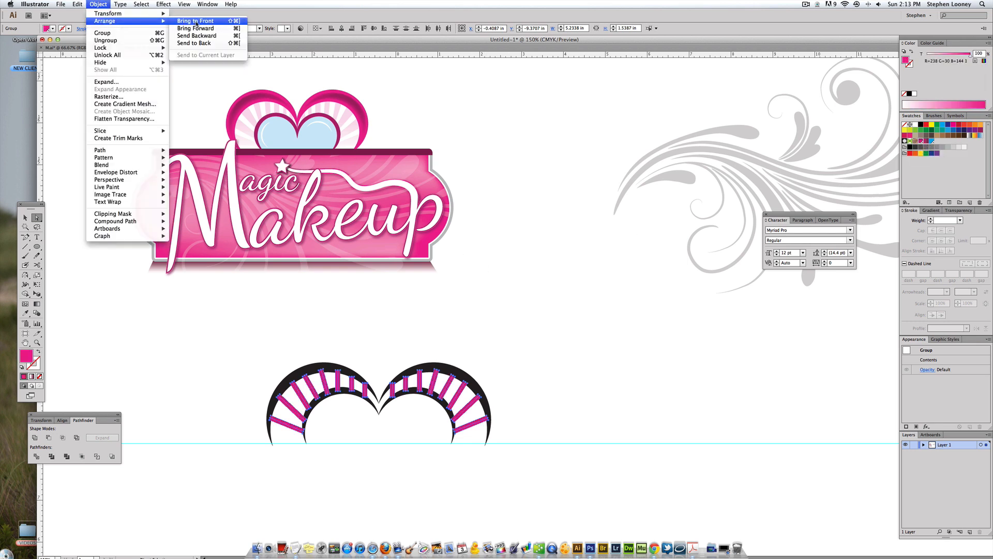
click(199, 39)
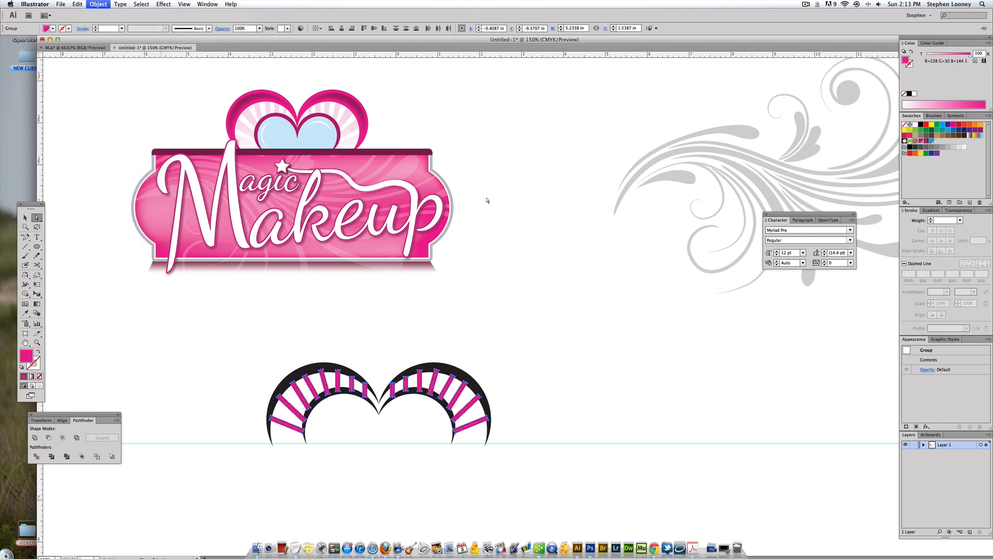
click(510, 264)
Step: Select all the pink bars and fill them with the white-to-dark-maroon linear gradient
scroll(514, 249, down, 3)
drag(240, 255, 572, 459)
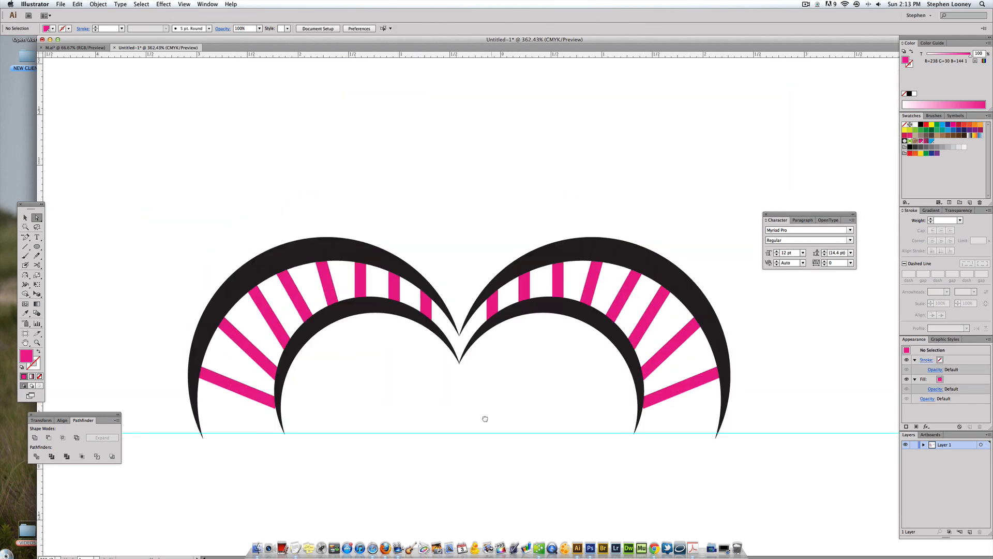
drag(485, 419, 483, 475)
alt+super+click(511, 284)
alt+super+click(532, 273)
drag(530, 274, 424, 266)
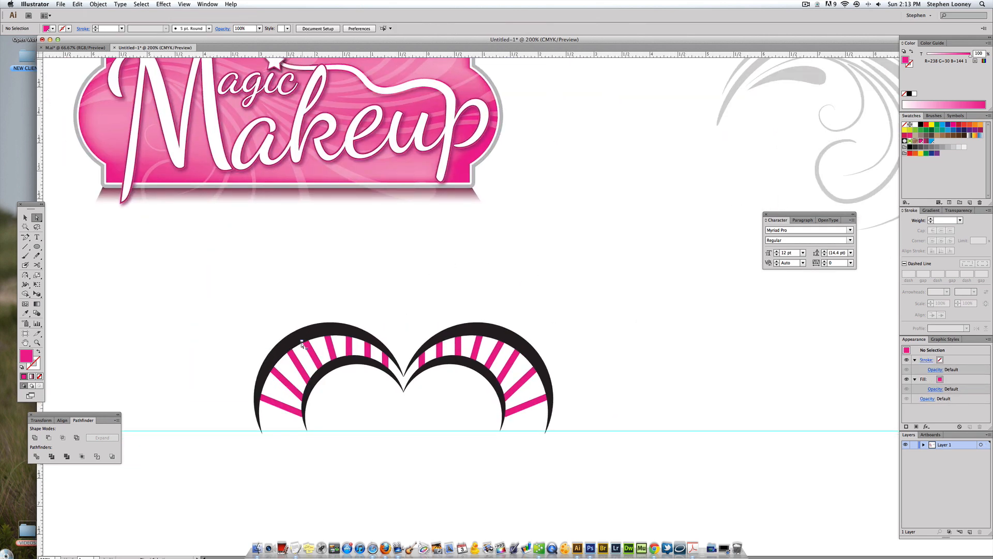
key(v)
click(287, 381)
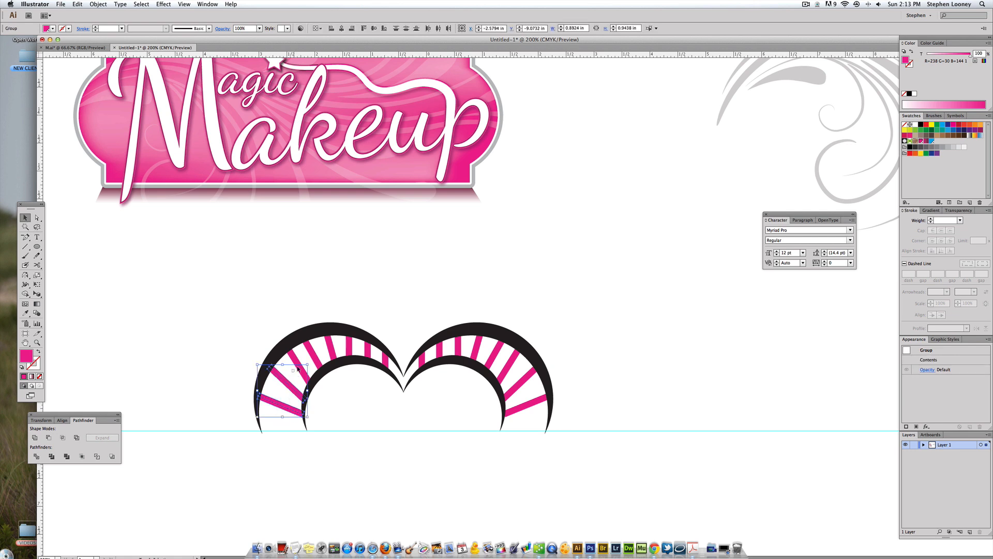
mouse_move(297, 368)
mouse_down()
mouse_move(315, 357)
mouse_move(301, 357)
mouse_up()
drag(250, 305, 600, 445)
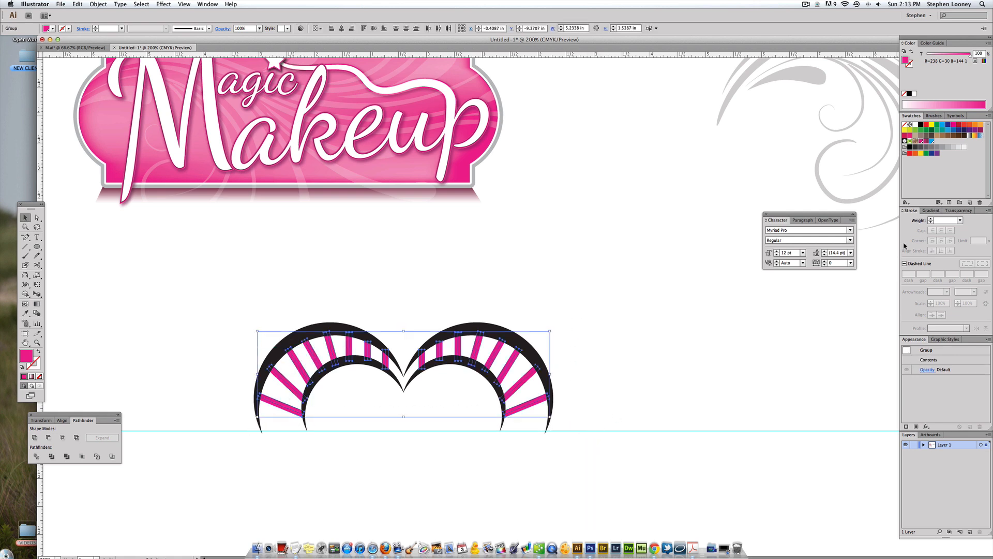
click(931, 211)
drag(580, 127, 589, 206)
alt+super+click(505, 184)
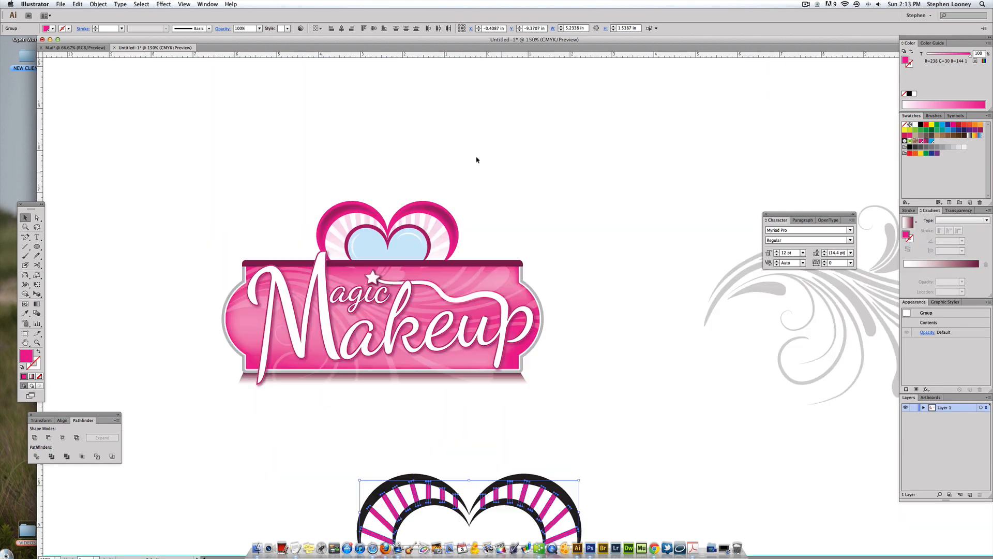
scroll(414, 197, down, 3)
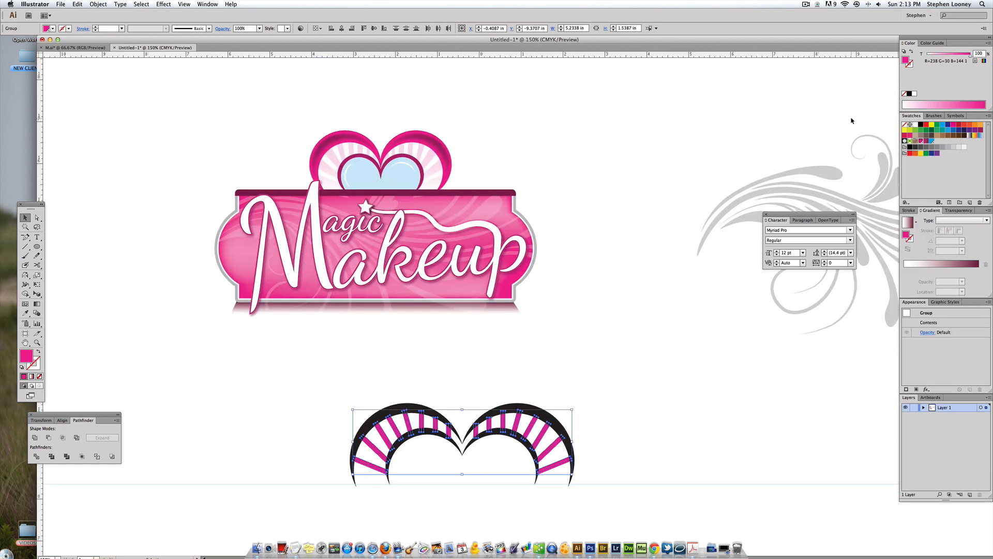
click(908, 224)
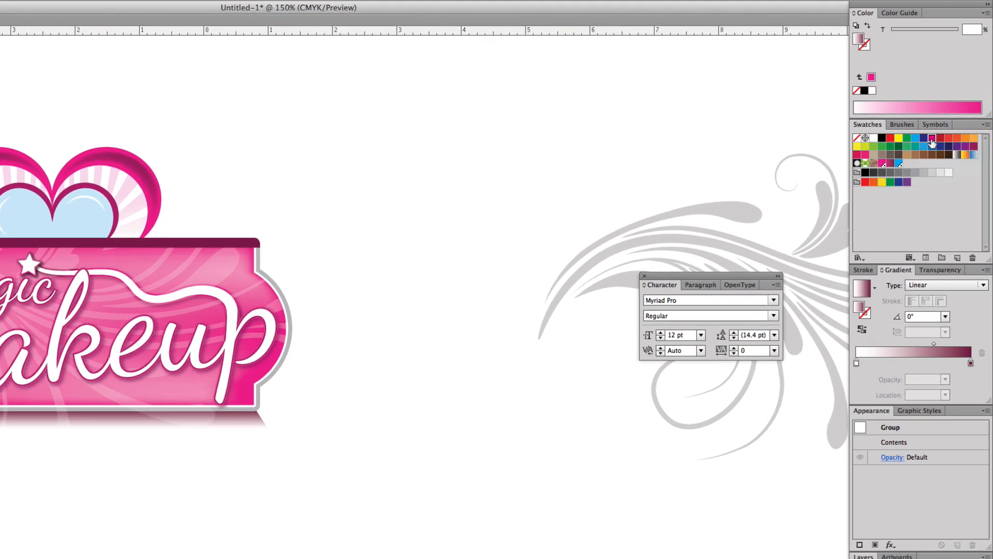
Step: Convert the CMYK Magenta swatch from a process colour to a spot colour
click(952, 125)
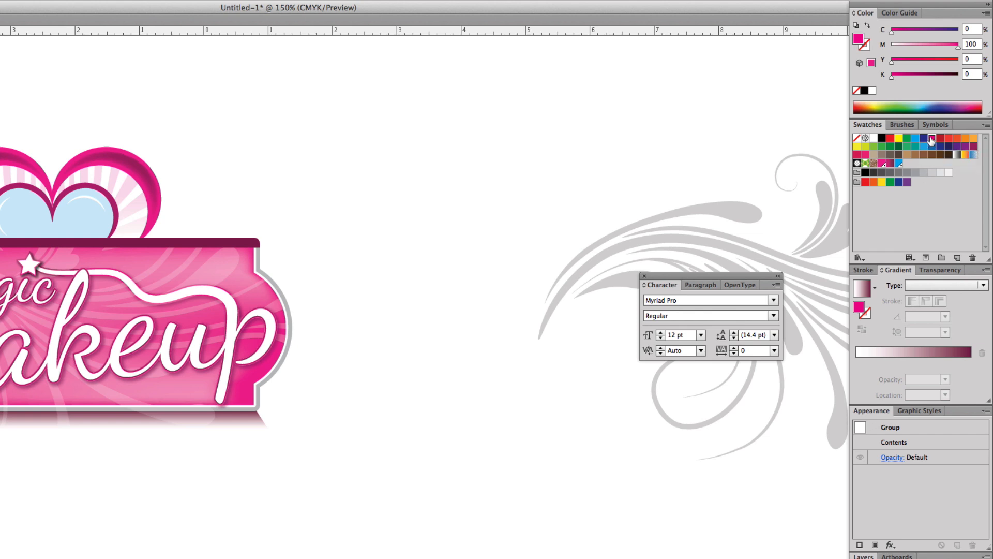
double_click(930, 139)
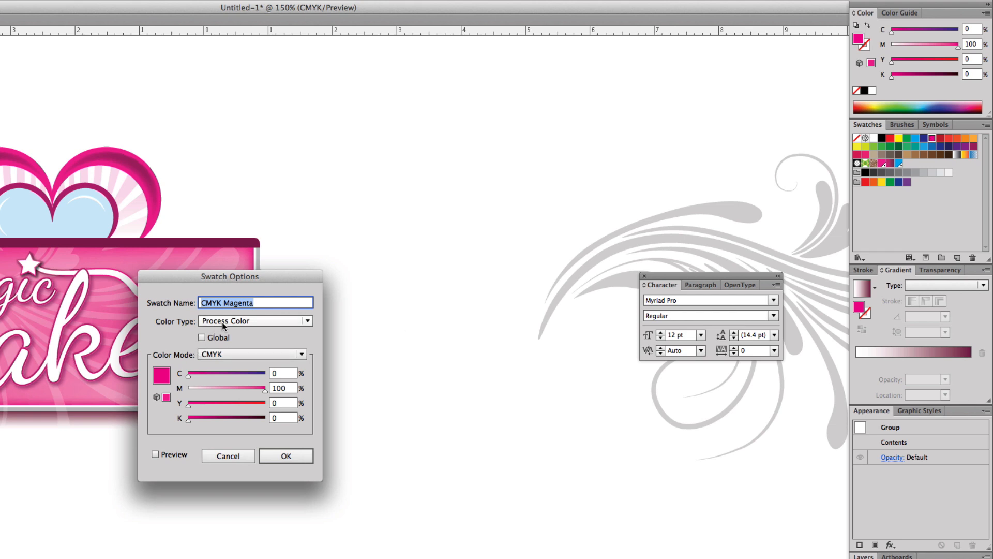
click(229, 321)
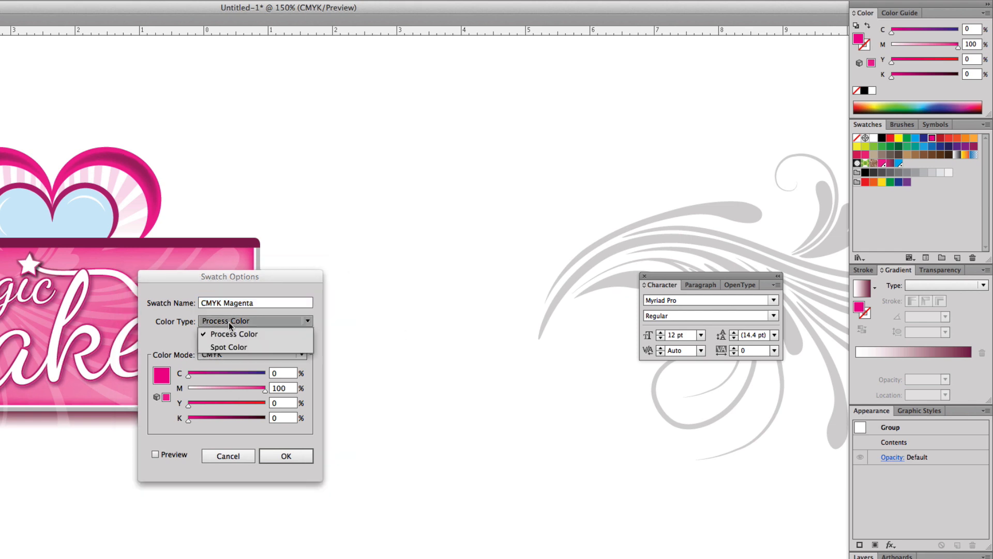
click(228, 346)
click(279, 454)
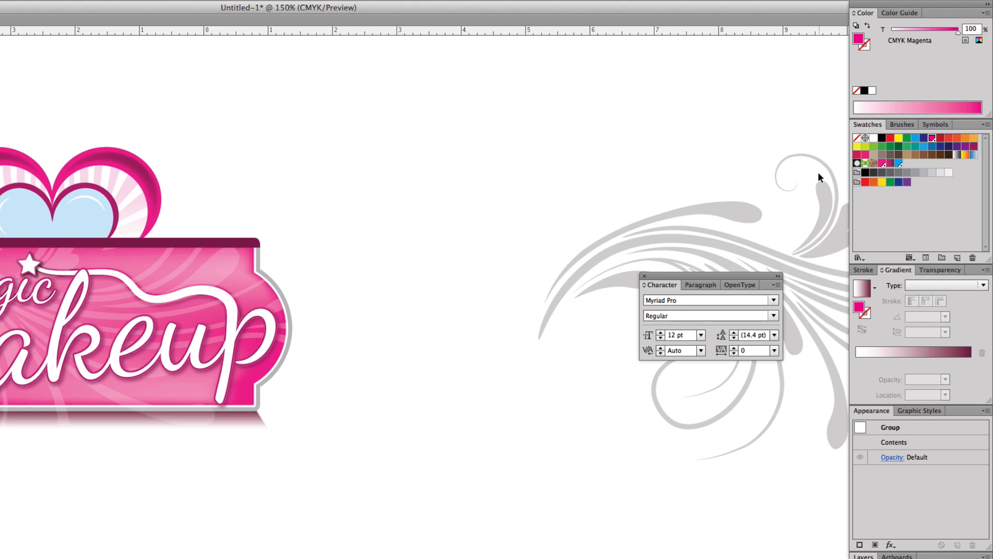
Step: Replace the dark maroon end stop of the bars' gradient with the CMYK Magenta swatch
scroll(818, 171, up, 1)
scroll(818, 172, right, 1)
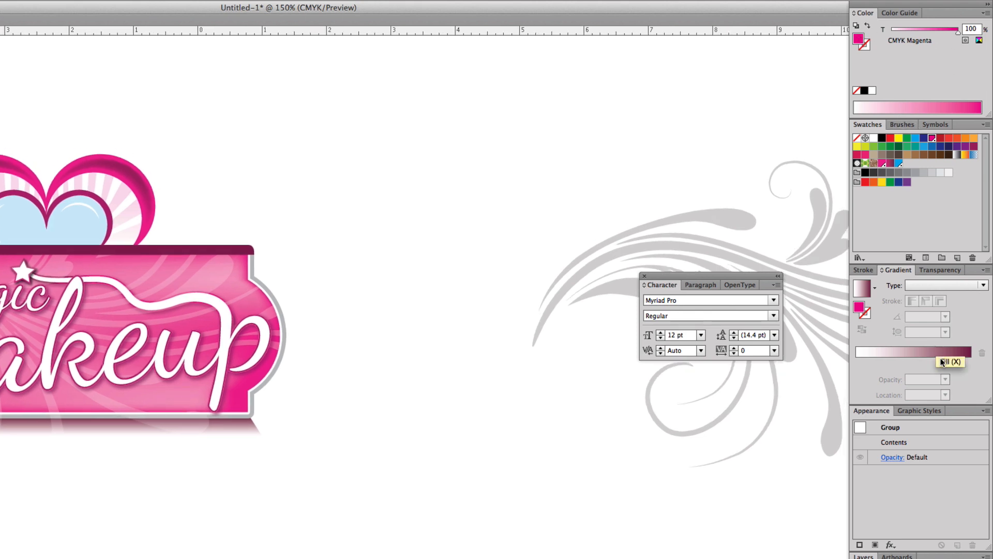
click(934, 140)
drag(936, 135, 930, 355)
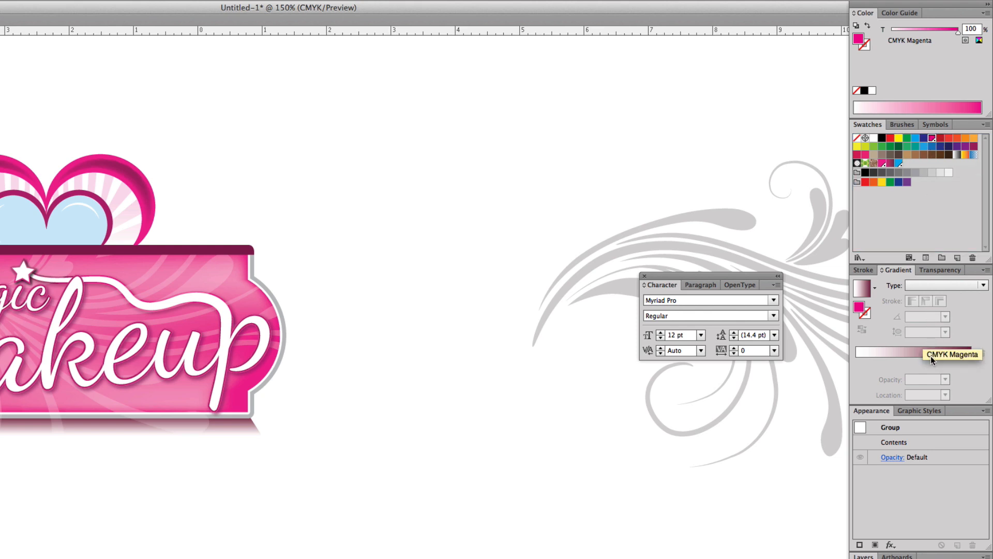
drag(932, 137, 979, 391)
drag(933, 363, 971, 363)
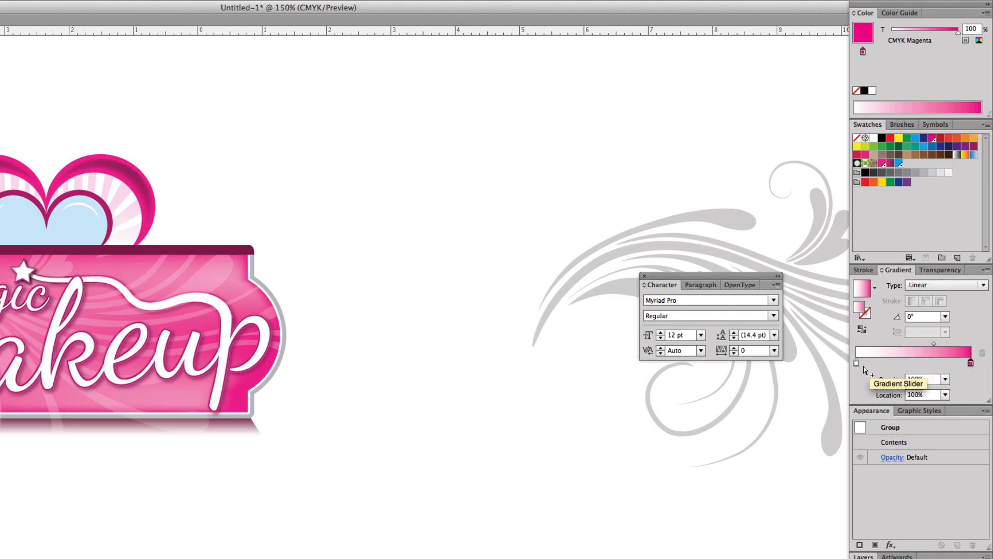
Step: Run the white-to-magenta gradient vertically at 90° across the selected bars between the black arcs
scroll(221, 503, left, 1)
scroll(221, 503, down, 3)
scroll(221, 503, left, 2)
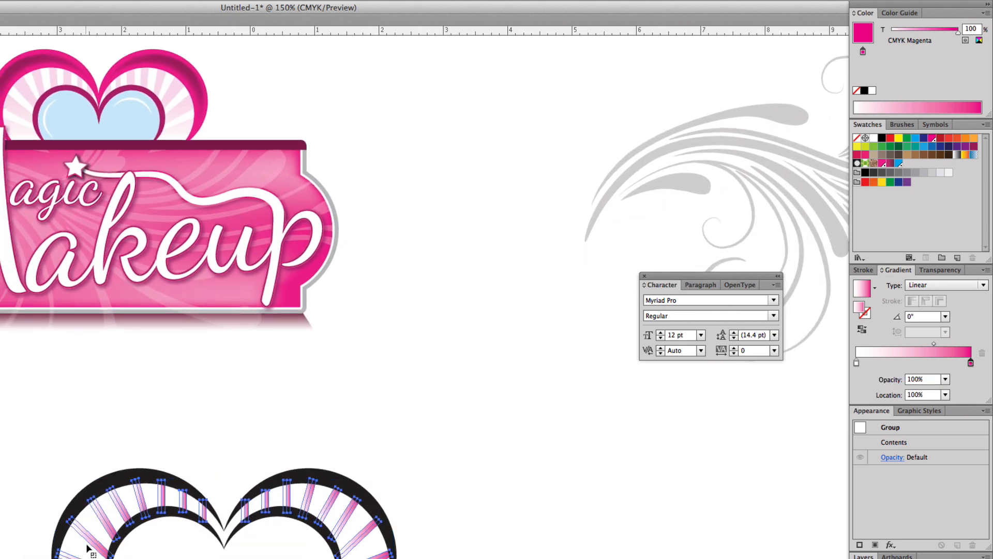
drag(89, 551, 89, 486)
scroll(224, 432, right, 4)
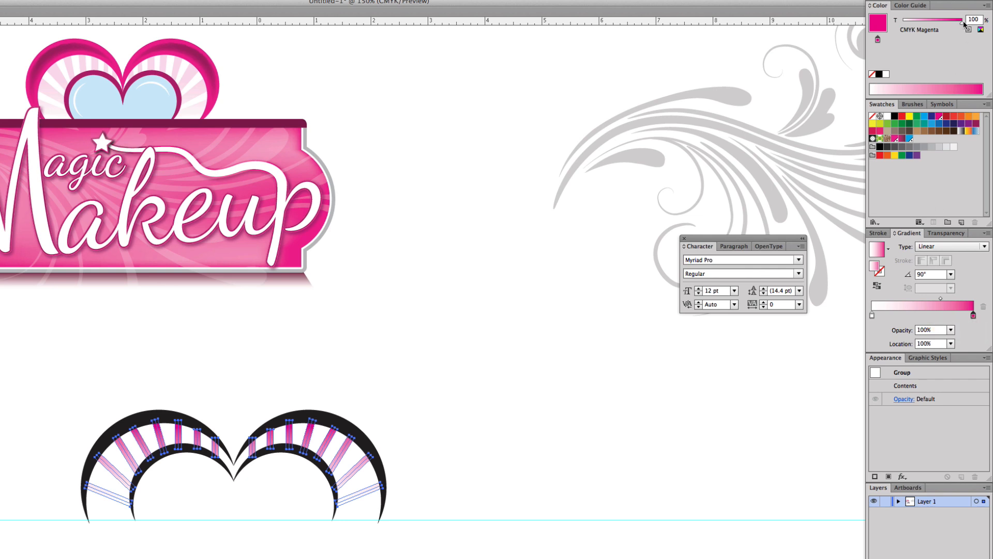
Step: Lighten the magenta gradient stop of the bars to a 40% tint and deselect the bars
drag(964, 23, 927, 22)
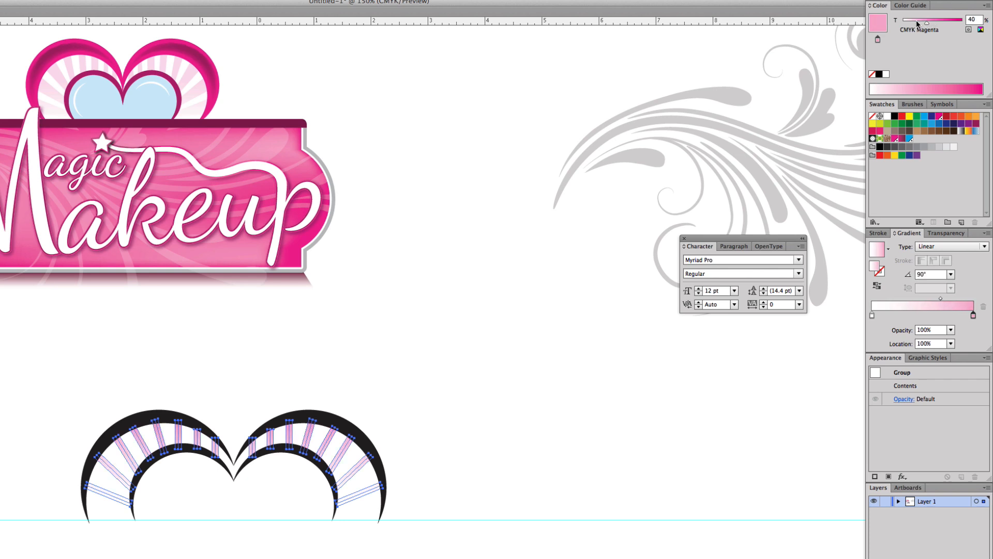
key(v)
scroll(330, 310, down, 1)
click(333, 310)
drag(377, 315, 313, 312)
drag(102, 291, 91, 323)
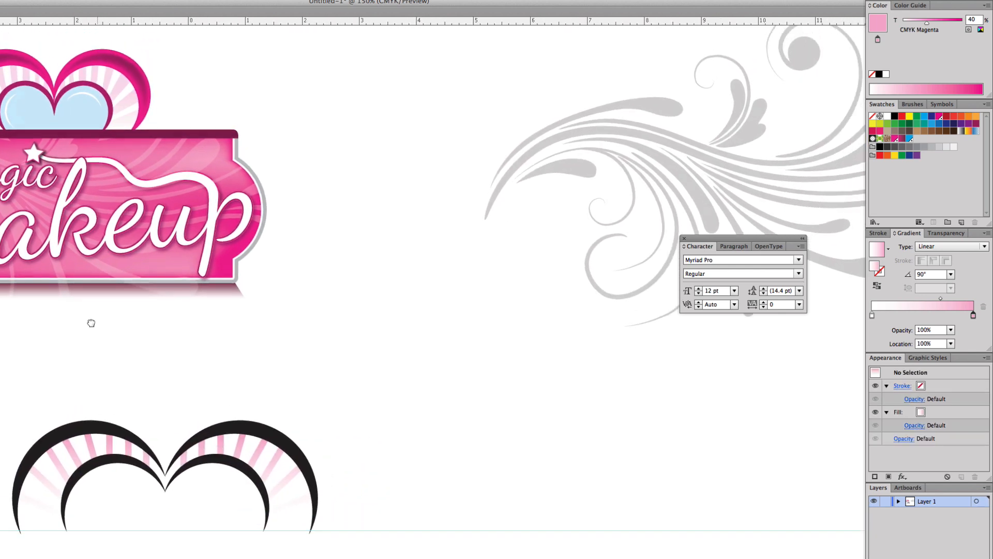
drag(162, 367, 154, 354)
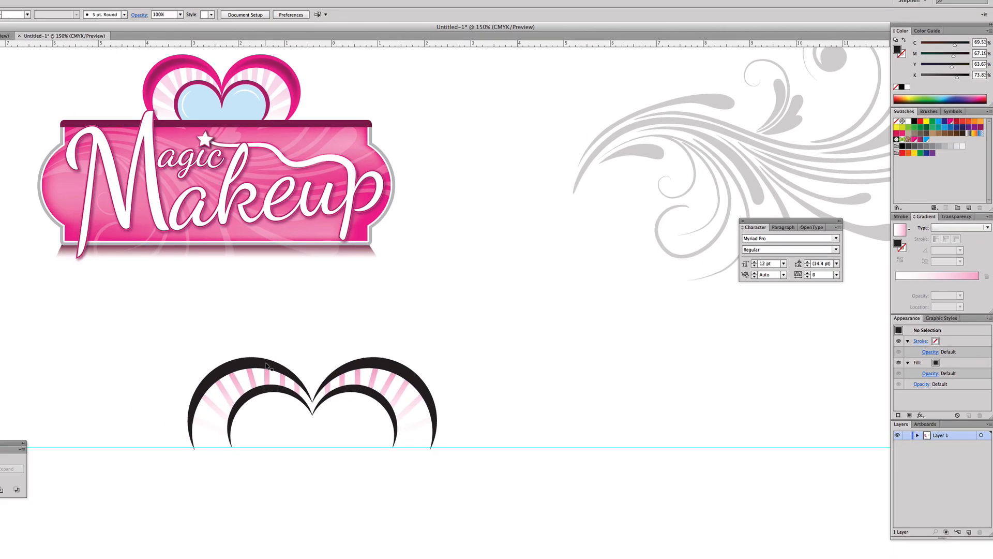
Step: Fill both outer black arcs with the pink R=238 G=30 B=144 1 swatch
click(106, 415)
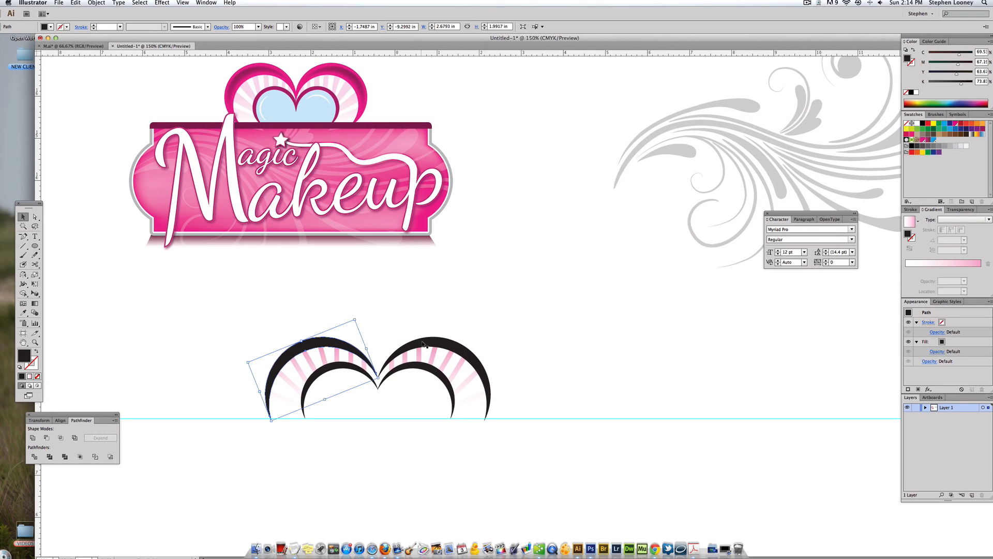
shift+click(218, 413)
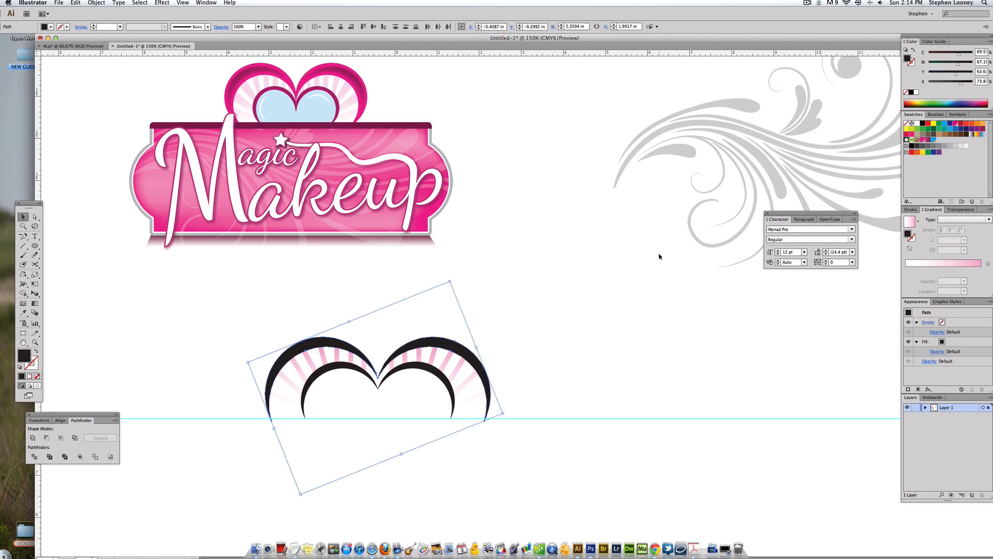
click(923, 140)
click(510, 279)
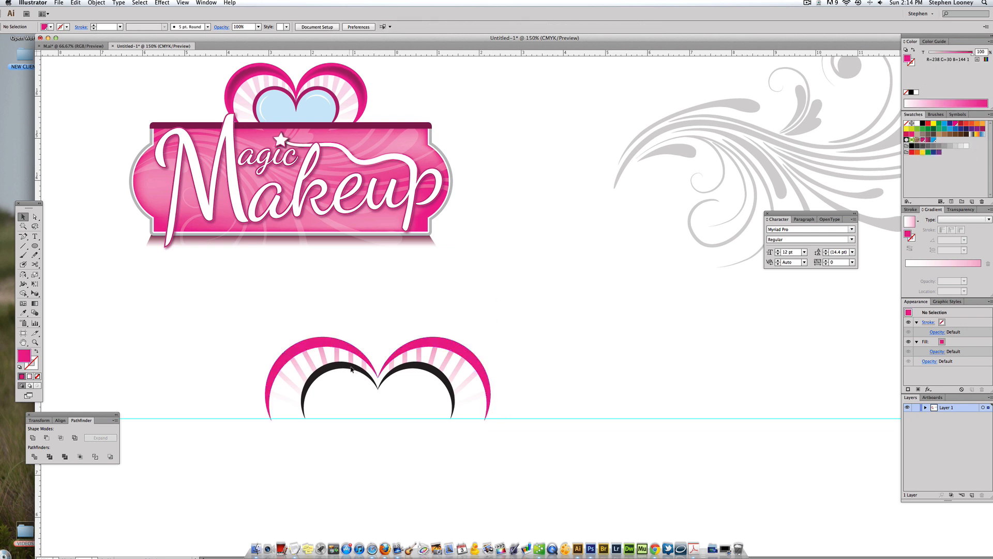
Step: Fill the inner black arcs with the same pink, converted to CMYK and darkened to K 47%
click(351, 369)
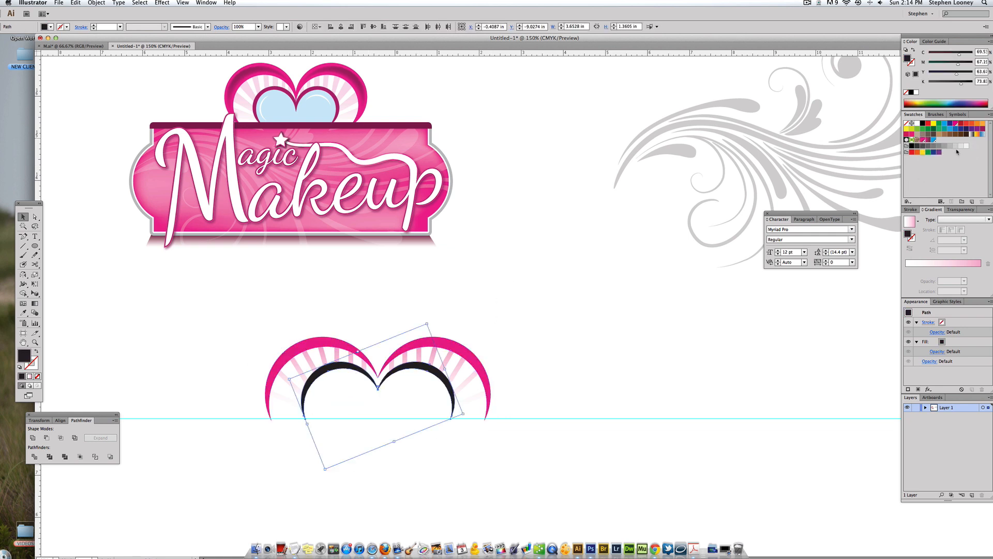
double_click(923, 139)
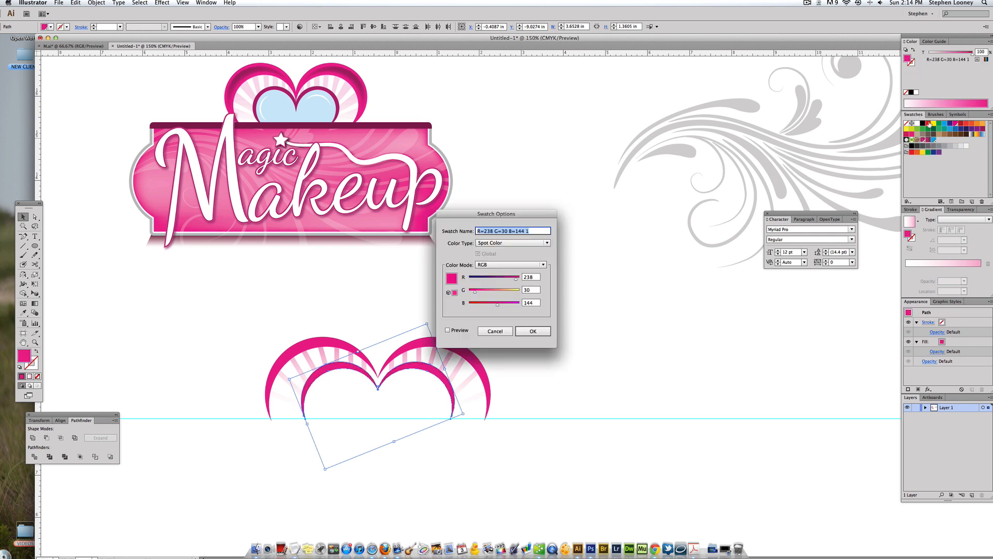
key(Escape)
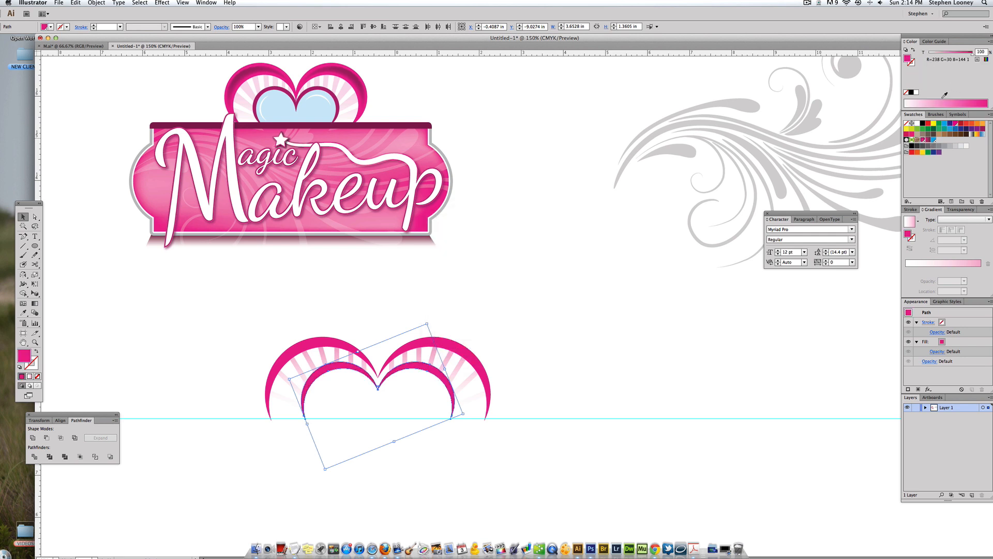
click(986, 60)
click(939, 83)
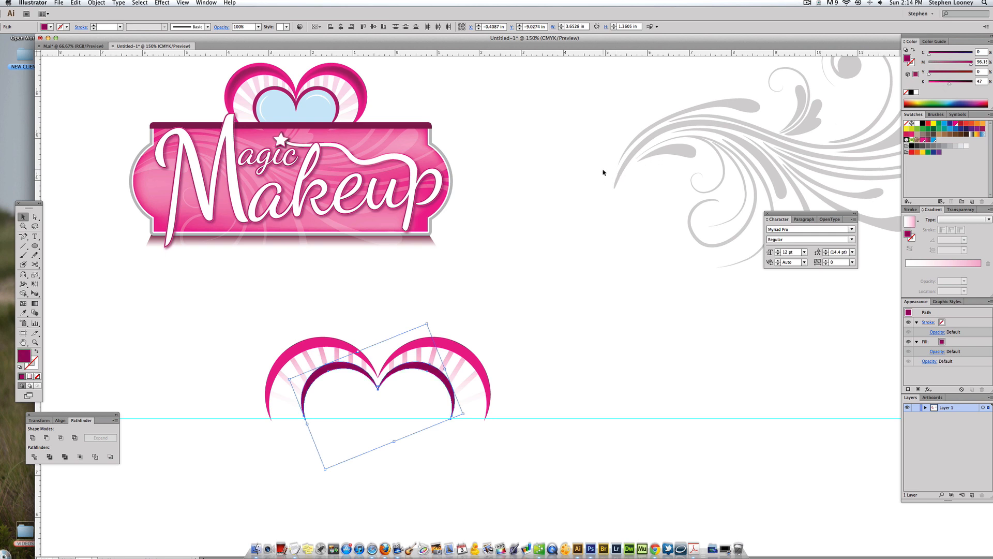
scroll(595, 175, down, 3)
click(532, 205)
alt+super+click(495, 254)
drag(505, 255, 522, 253)
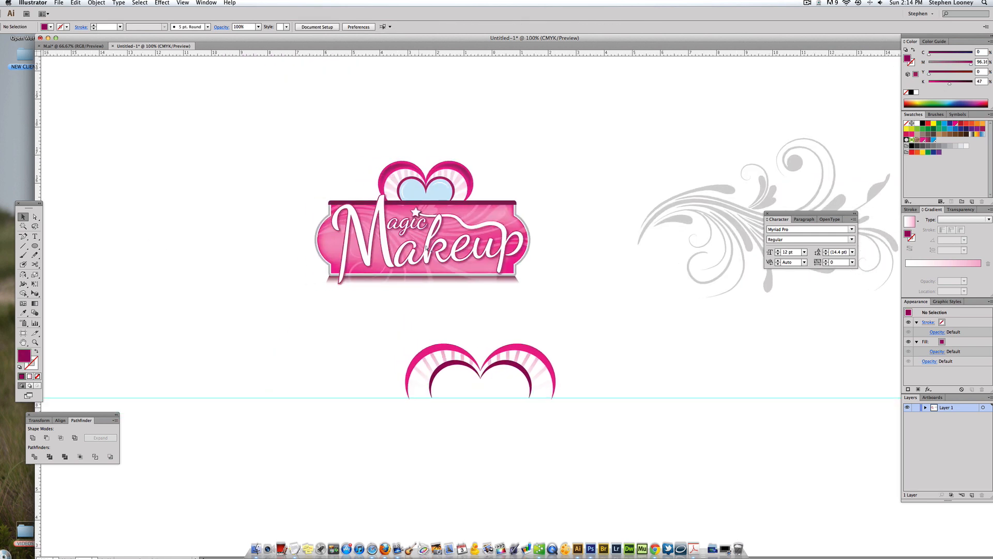
Step: Add a gradient mesh point near the top of the left outer arc and darken it to K 41%
click(34, 217)
drag(272, 166, 652, 445)
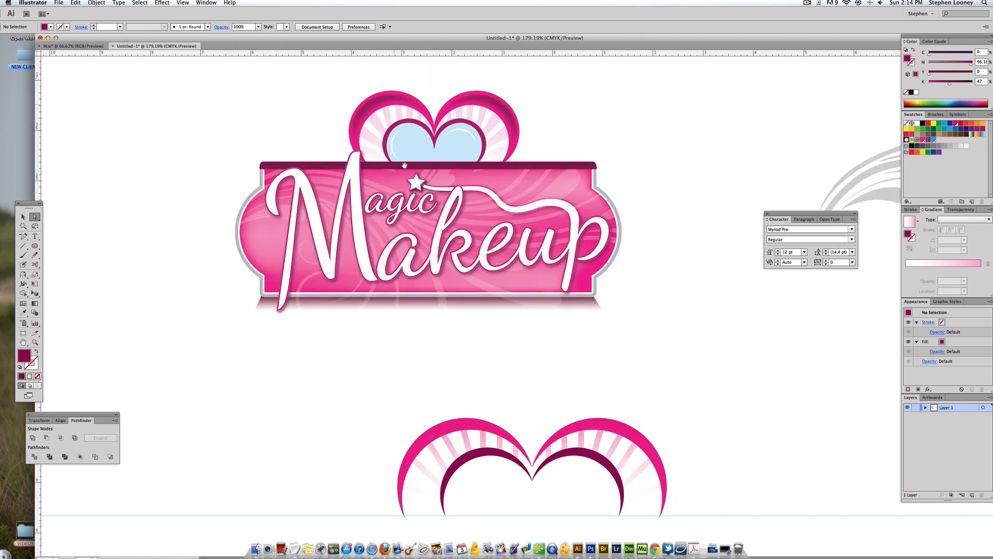
drag(417, 478, 390, 423)
click(405, 382)
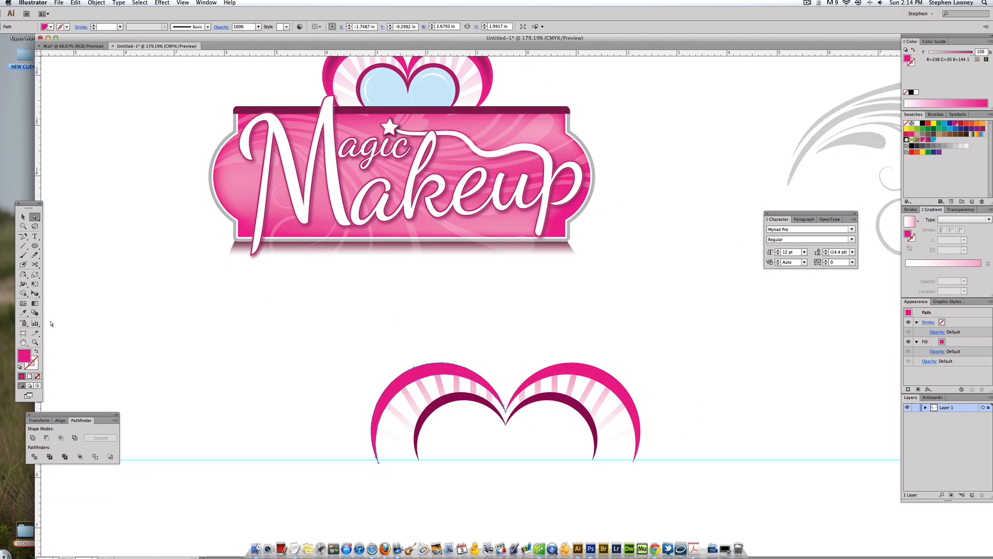
click(28, 304)
scroll(407, 379, up, 1)
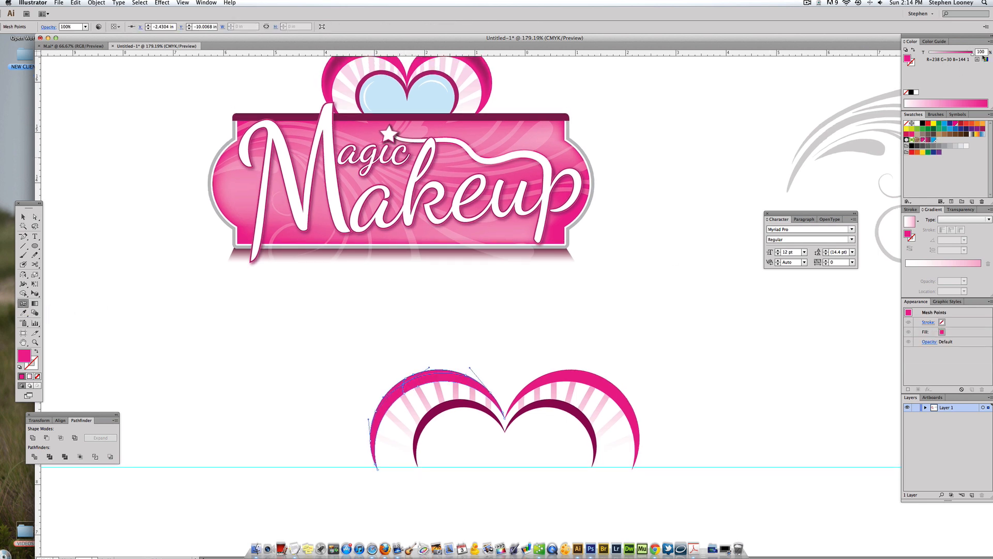
click(986, 60)
drag(929, 83, 947, 84)
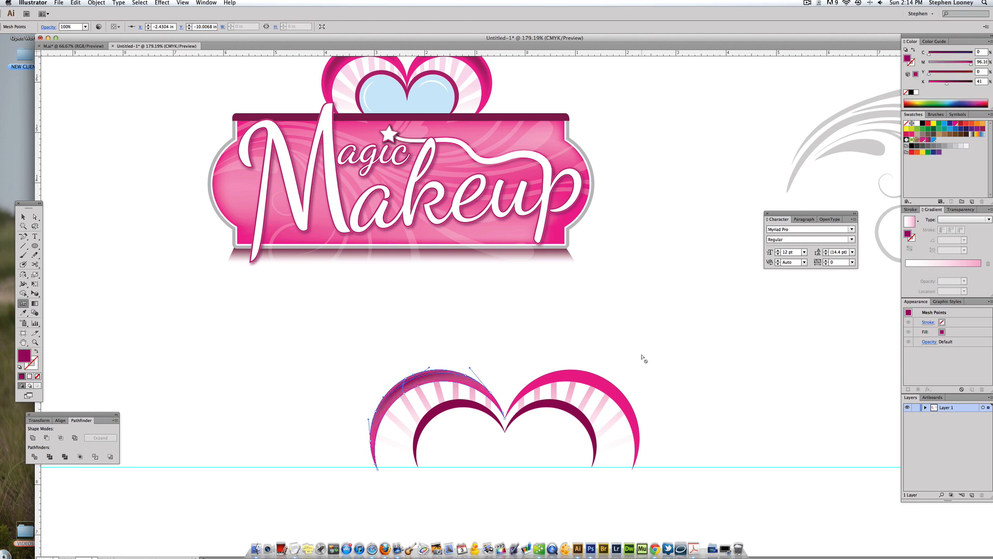
Step: Add a matching dark gradient mesh point near the top of the right outer arc
click(608, 391)
scroll(862, 153, right, 2)
scroll(862, 153, up, 3)
key(a)
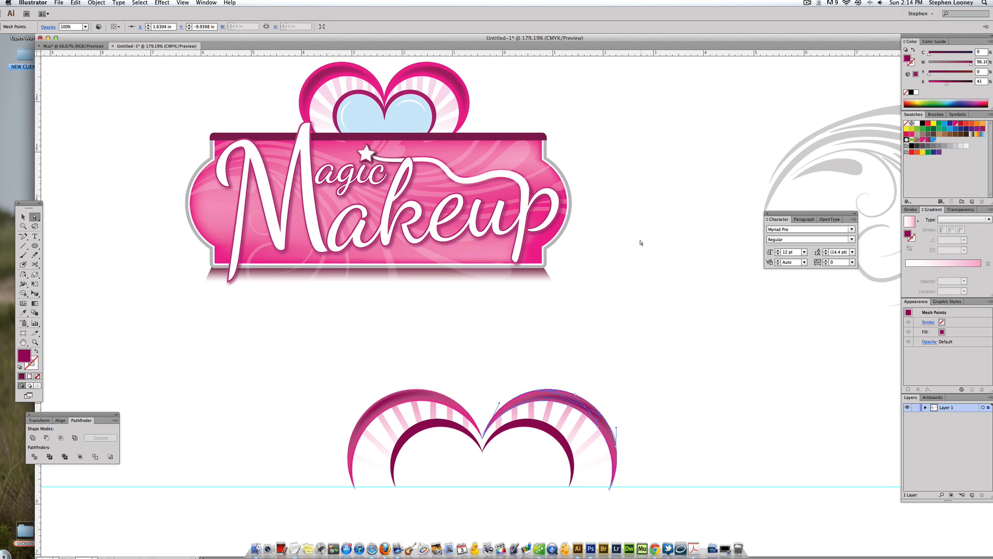
click(639, 244)
drag(624, 250, 616, 224)
Step: Select the whole heart ornament and scale it down proportionally about its centre to about 3.86 in wide
click(24, 217)
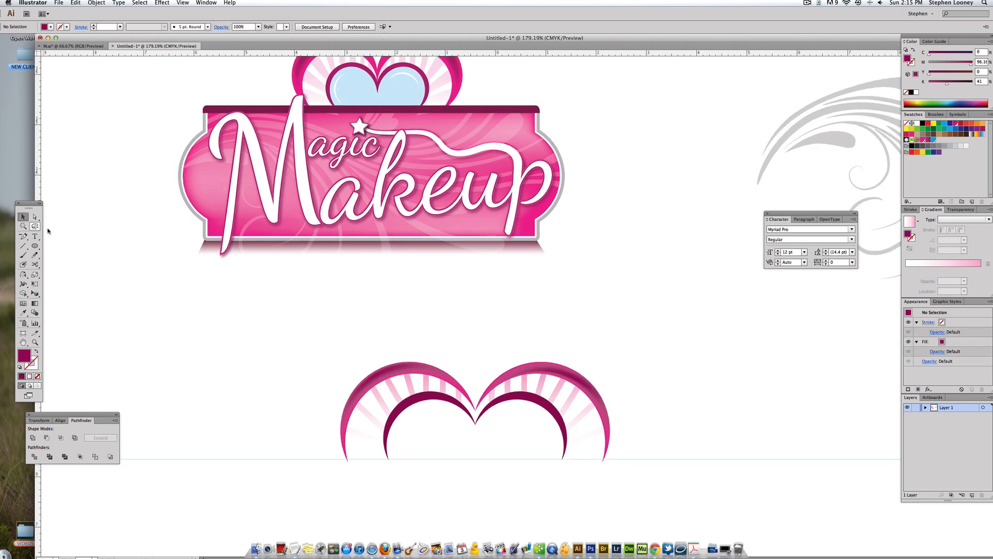
alt+super+click(451, 338)
drag(452, 287, 432, 297)
mouse_move(350, 282)
mouse_down()
mouse_move(636, 409)
mouse_move(438, 279)
mouse_up()
mouse_move(464, 321)
mouse_down()
mouse_move(394, 307)
mouse_move(663, 443)
mouse_move(652, 420)
mouse_up()
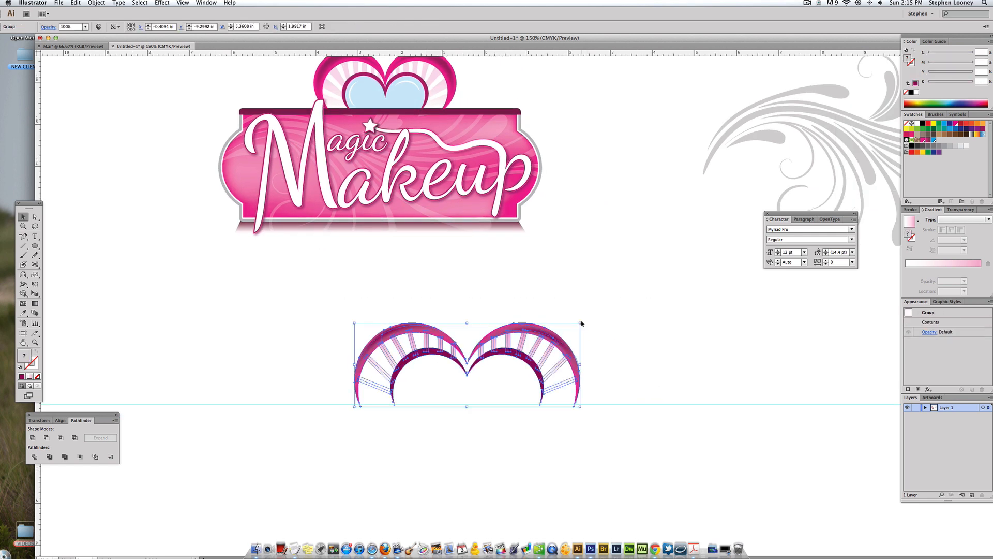
drag(580, 323, 548, 335)
click(590, 325)
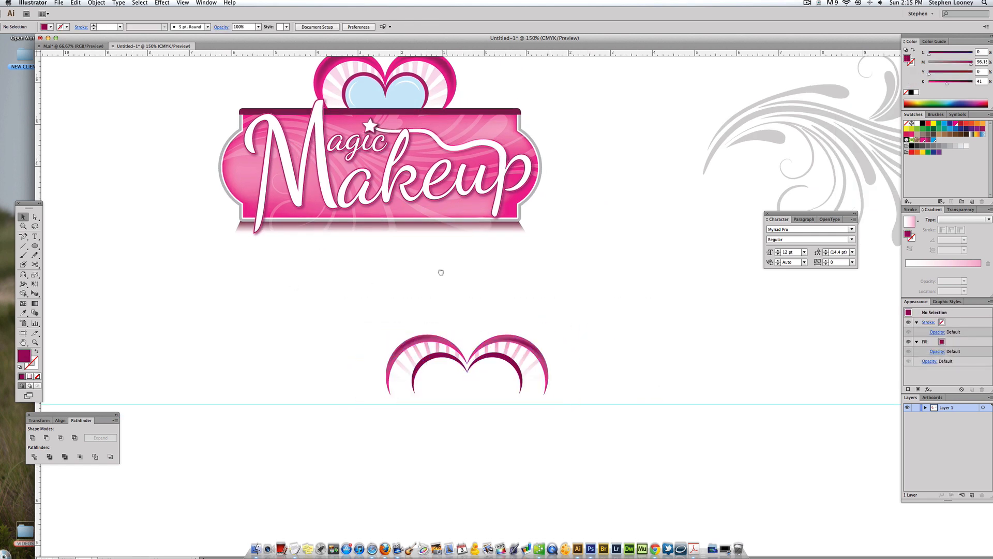
Step: Draw two overlapping circles about 1.36 in across under the inner arcs and fill them with the light blue sampled from the logo's heart
drag(441, 273, 407, 297)
click(35, 246)
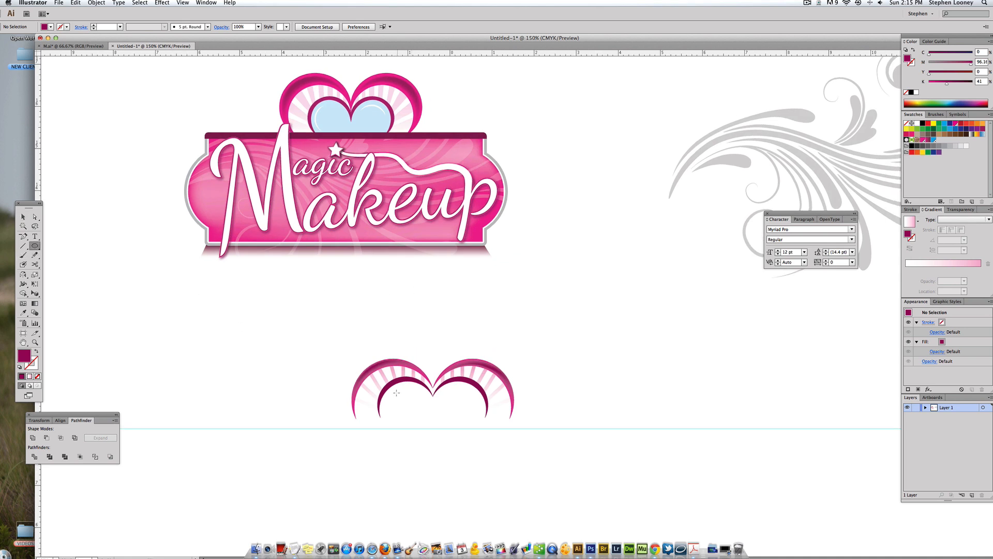
drag(407, 409, 466, 399)
key(i)
click(336, 108)
key(a)
key(v)
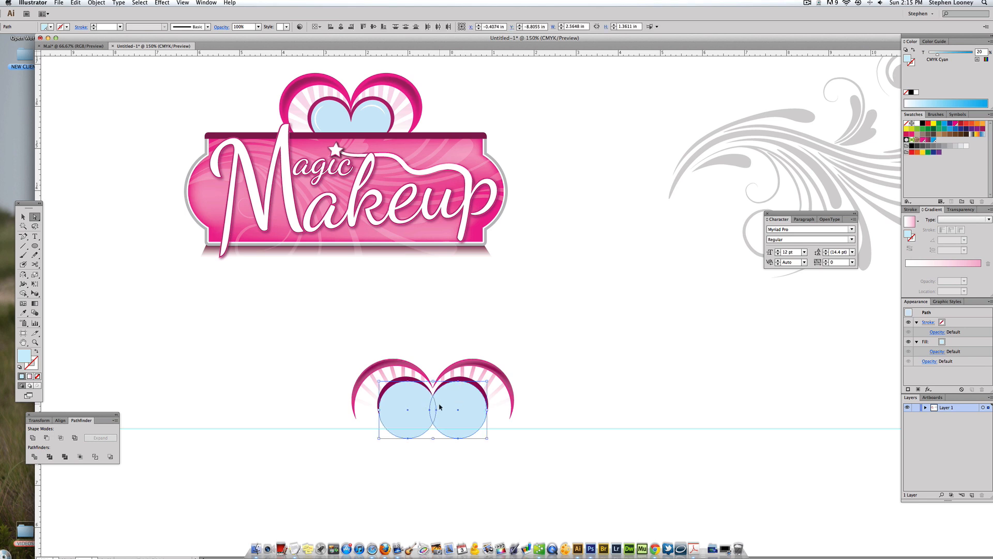
click(300, 387)
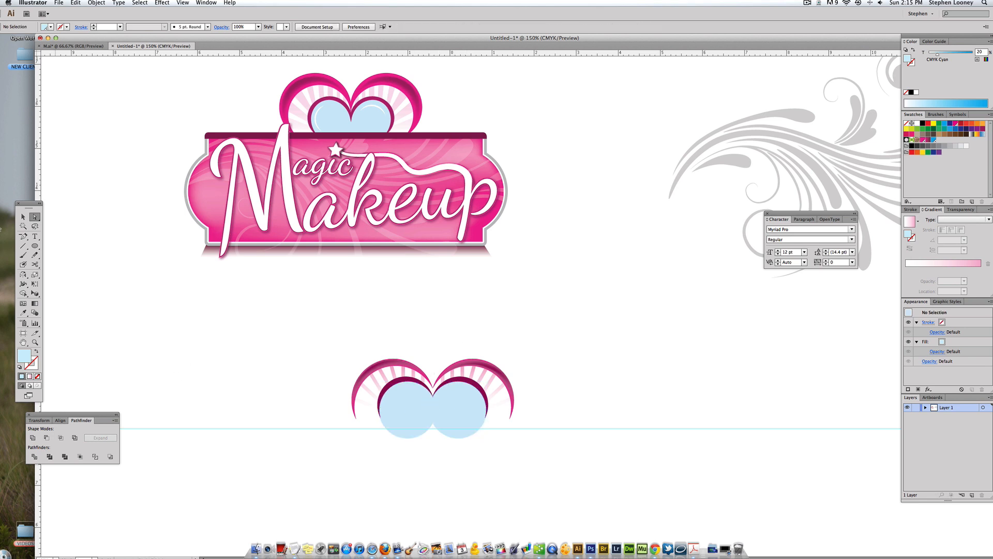
Step: Move the complete heart ornament with its blue circles horizontally to the right, clear of the space below the logo
click(23, 217)
drag(284, 328, 560, 439)
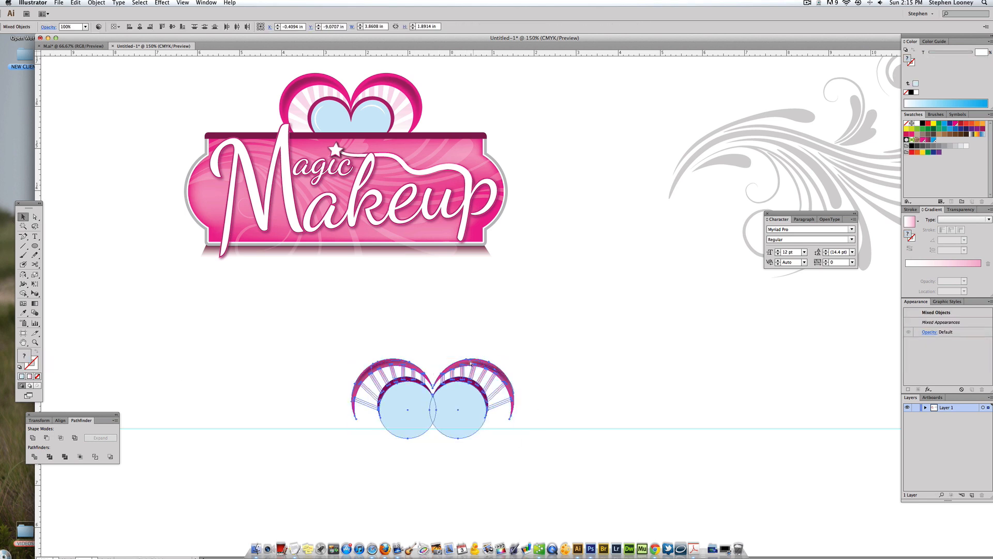
drag(420, 415, 592, 415)
click(483, 318)
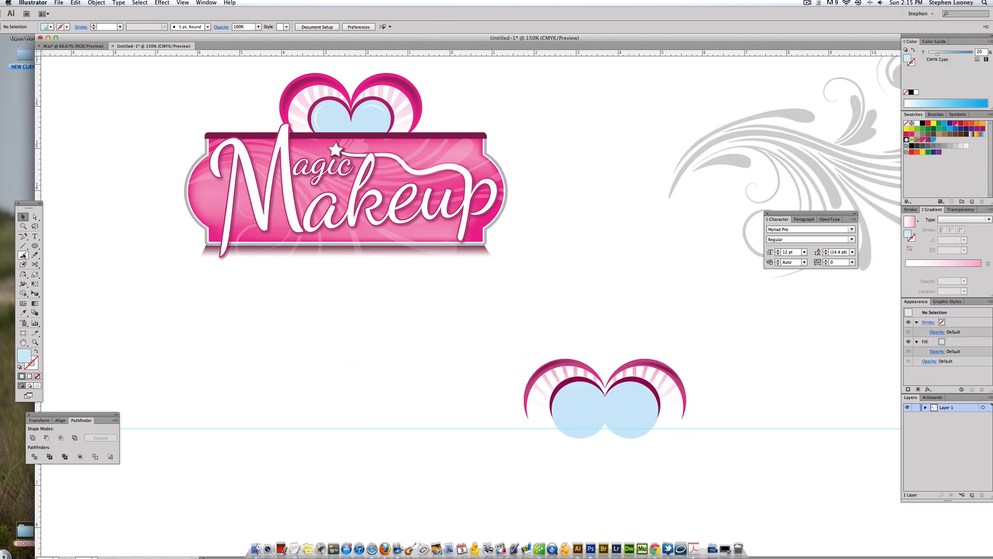
Step: Draw a light blue rectangle about 6.5 by 2.53 in below the logo, with a circle about 1.97 in across overlapping each short side
drag(35, 245, 55, 248)
drag(209, 255, 479, 428)
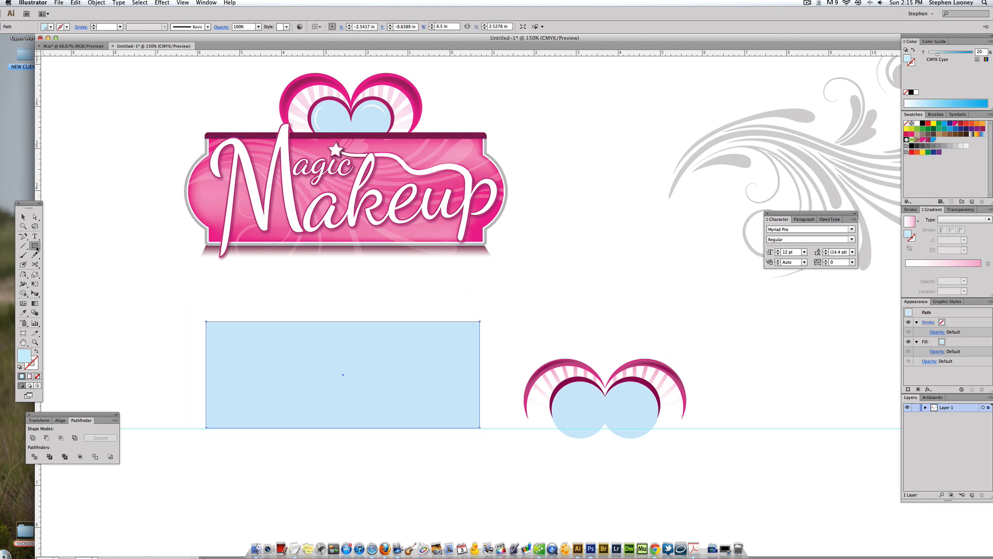
drag(35, 246, 61, 264)
drag(182, 336, 453, 370)
key(v)
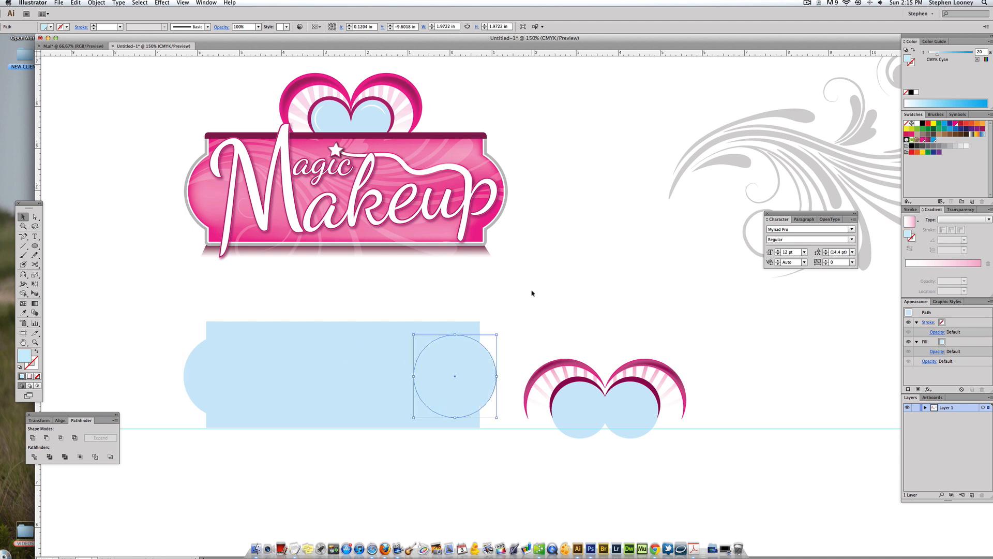
Step: Unite the light blue rectangle and its two side circles into a single badge shape
drag(524, 302, 177, 377)
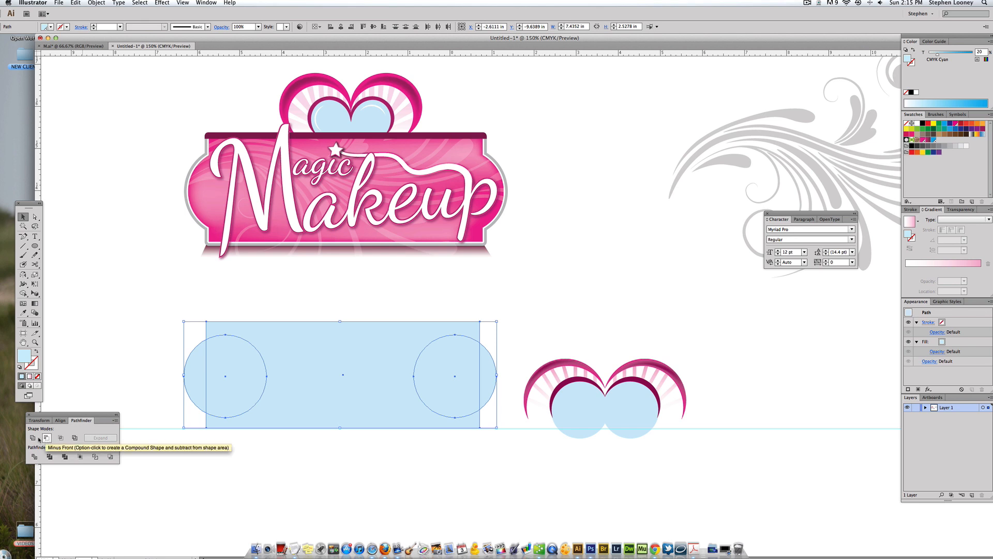
click(34, 438)
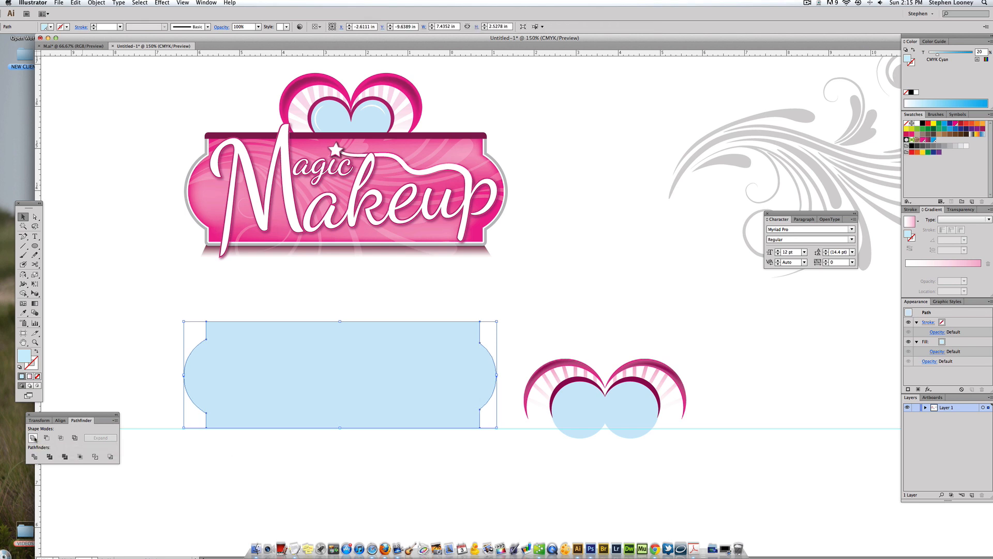
drag(362, 366, 380, 379)
key(super+z)
click(496, 298)
drag(520, 301, 500, 312)
click(399, 356)
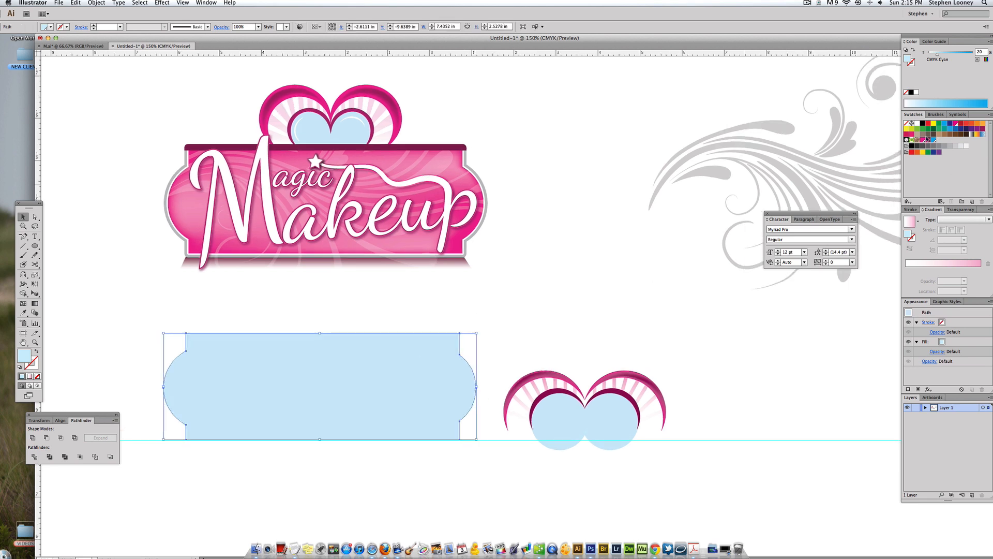
Step: Fill the badge shape with CMYK Magenta at 100% tint
click(956, 124)
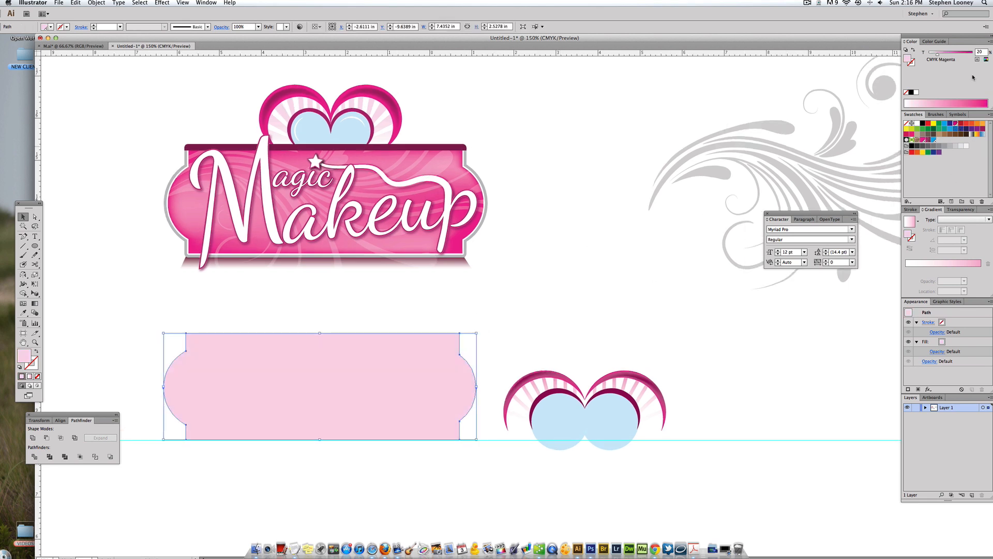
drag(957, 55, 972, 54)
click(499, 273)
scroll(528, 315, left, 2)
scroll(528, 315, down, 1)
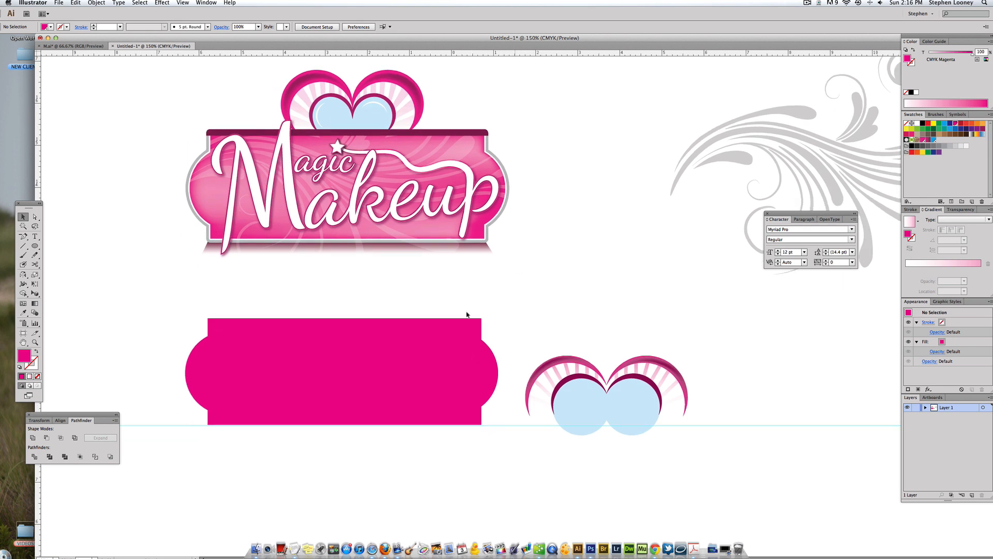
Step: Paste a copy of the magenta badge directly behind it and give the copy a white 8 pt stroke
click(315, 326)
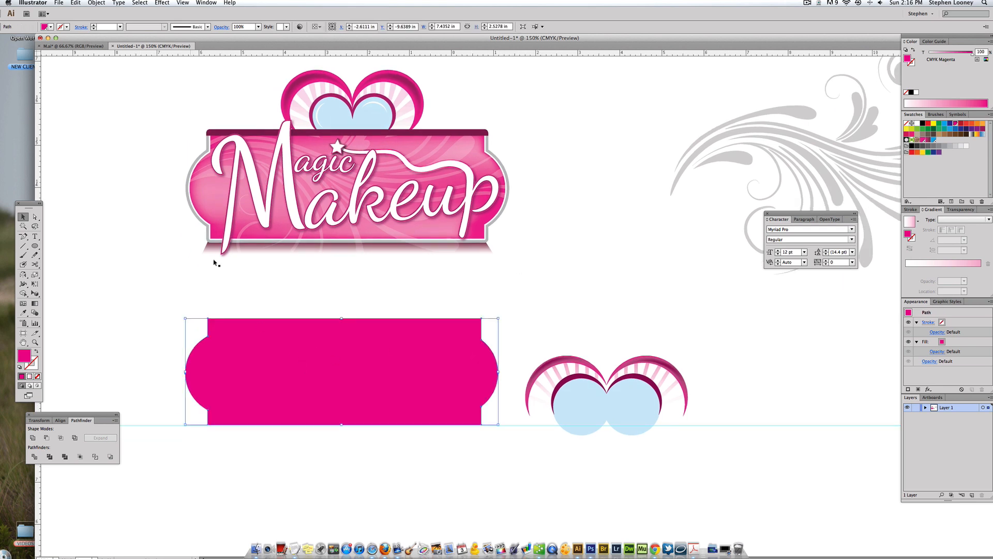
key(a)
key(v)
click(917, 124)
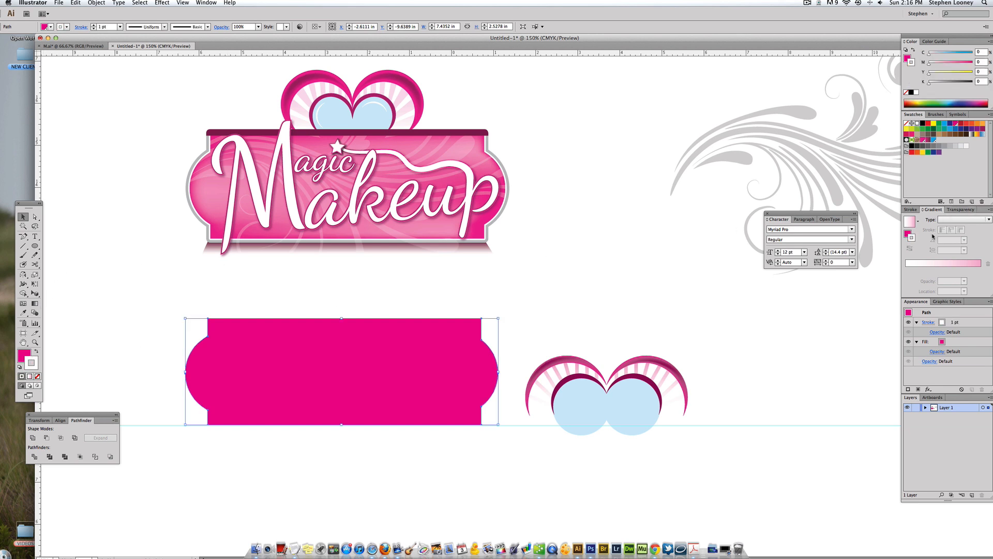
click(911, 209)
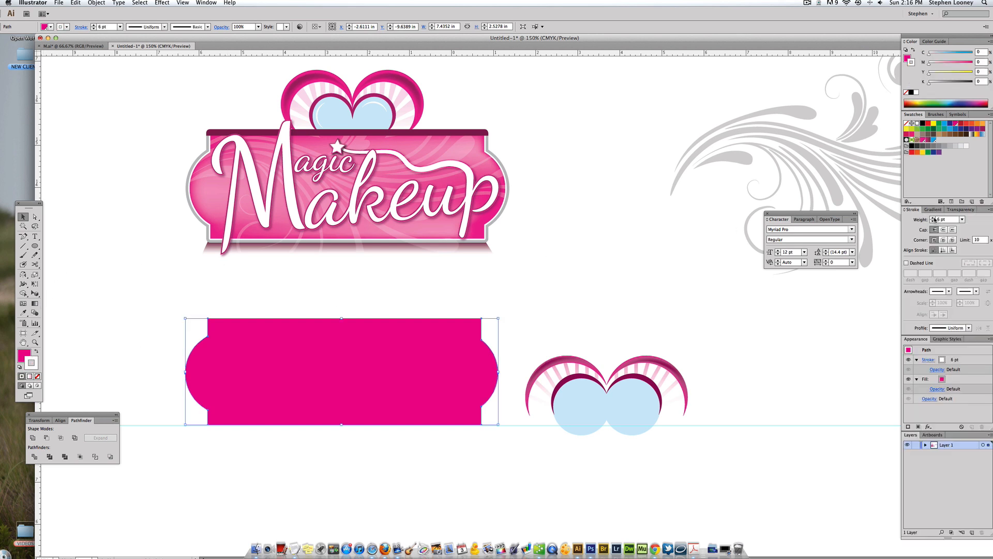
click(933, 218)
Step: Place another badge copy at the very back with a white fill and a 19 pt stroke in 20% black
key(super+shift+b)
key(super+shift+b)
click(36, 352)
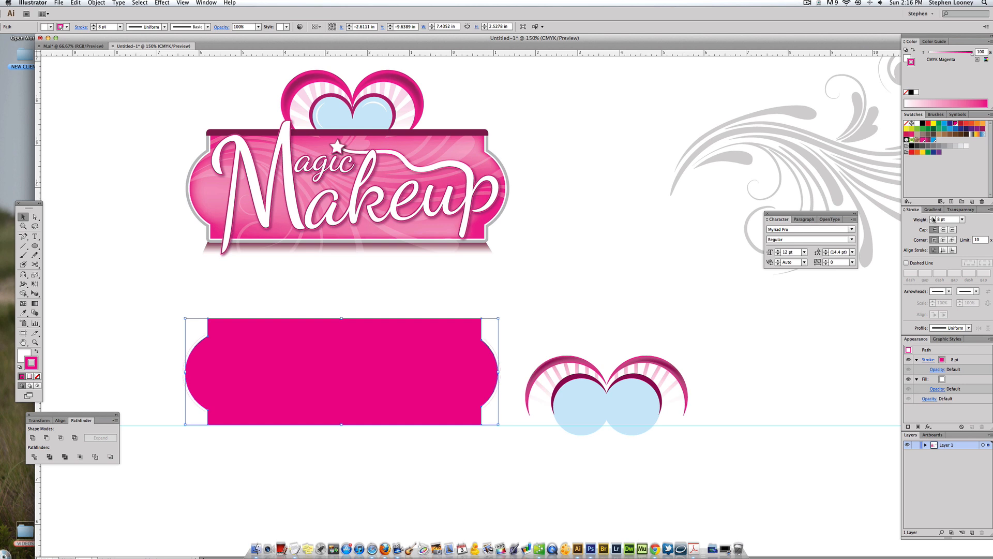
click(934, 218)
click(934, 217)
click(934, 217)
click(934, 218)
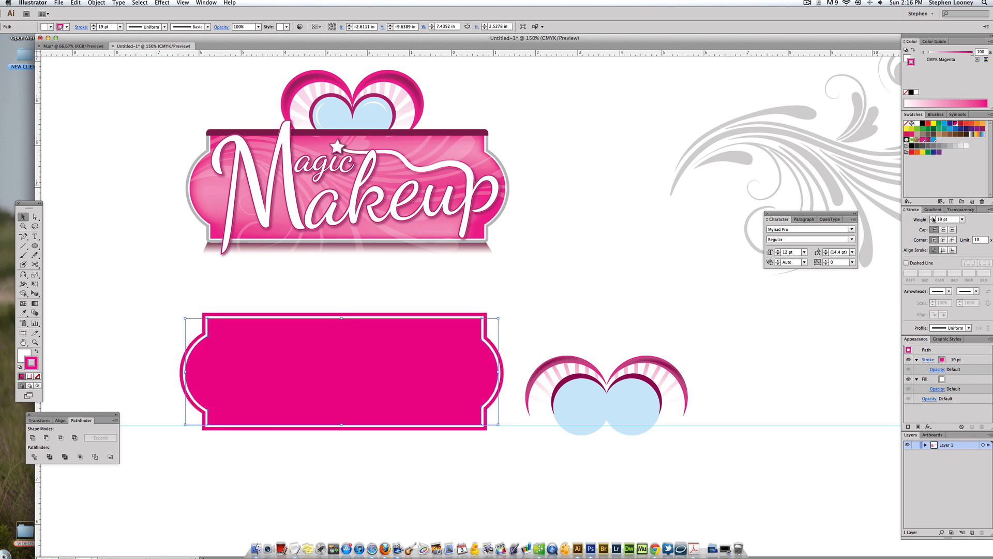
click(956, 147)
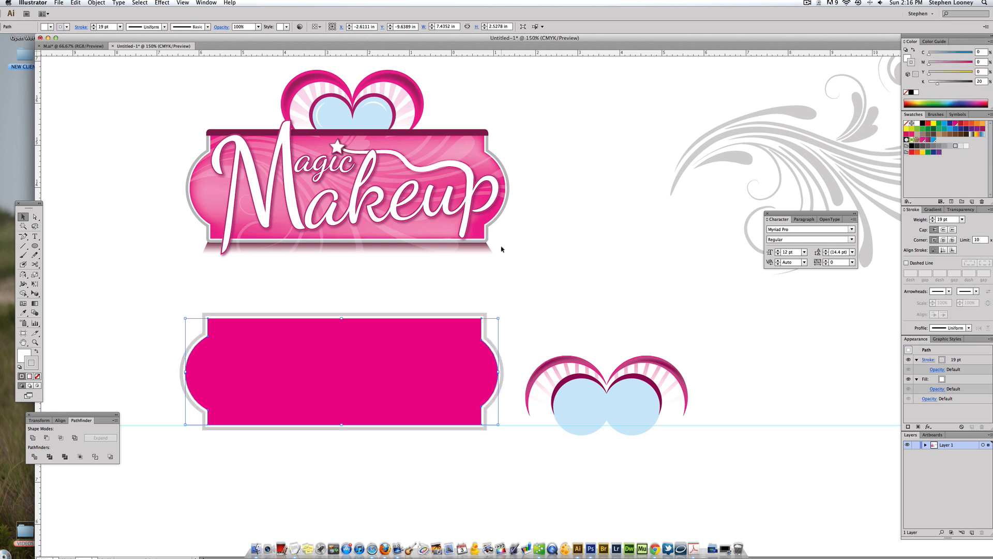
click(548, 275)
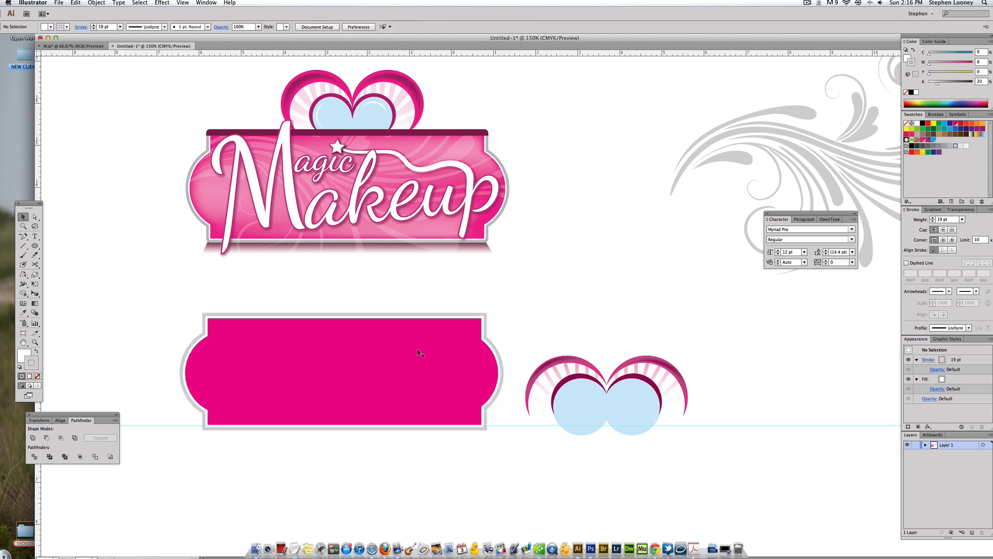
click(435, 339)
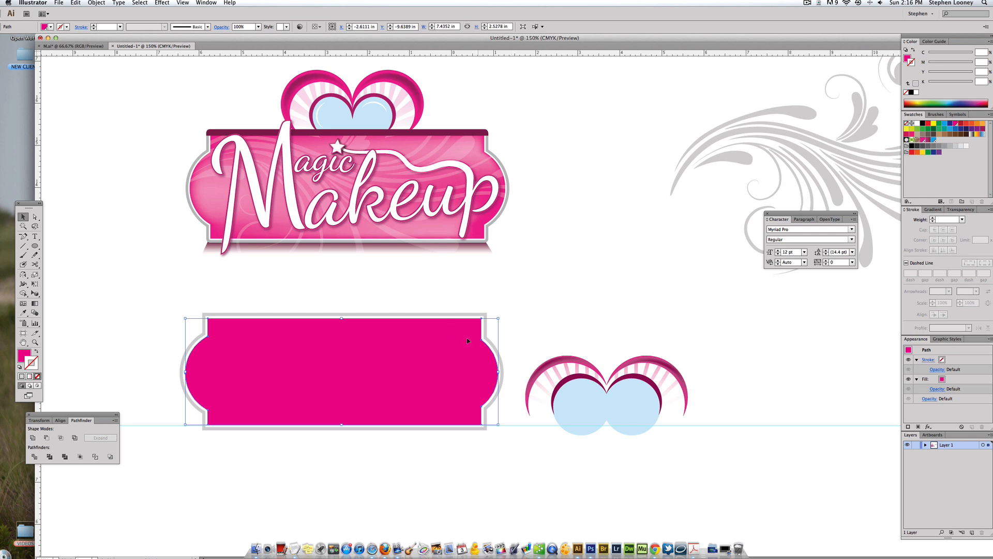
drag(447, 345, 426, 409)
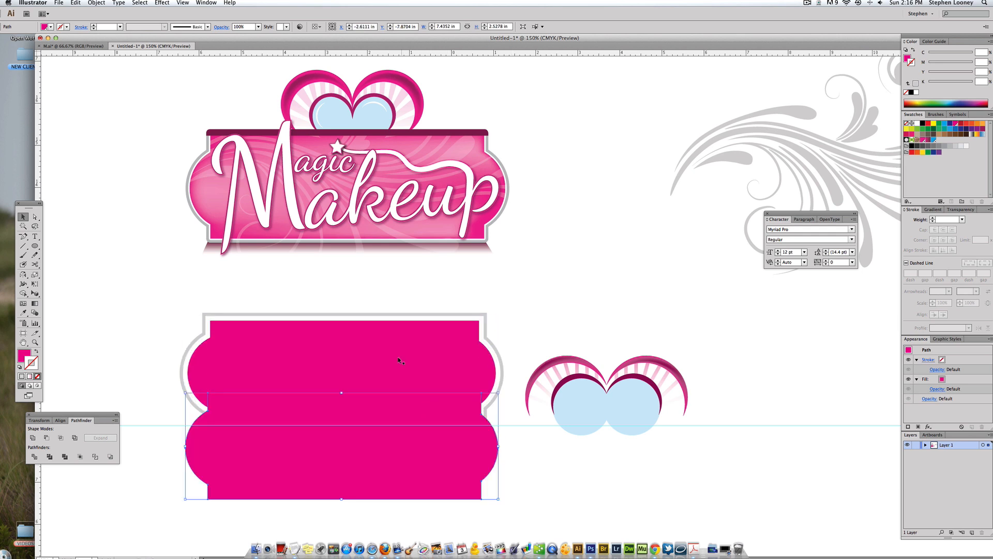
click(244, 384)
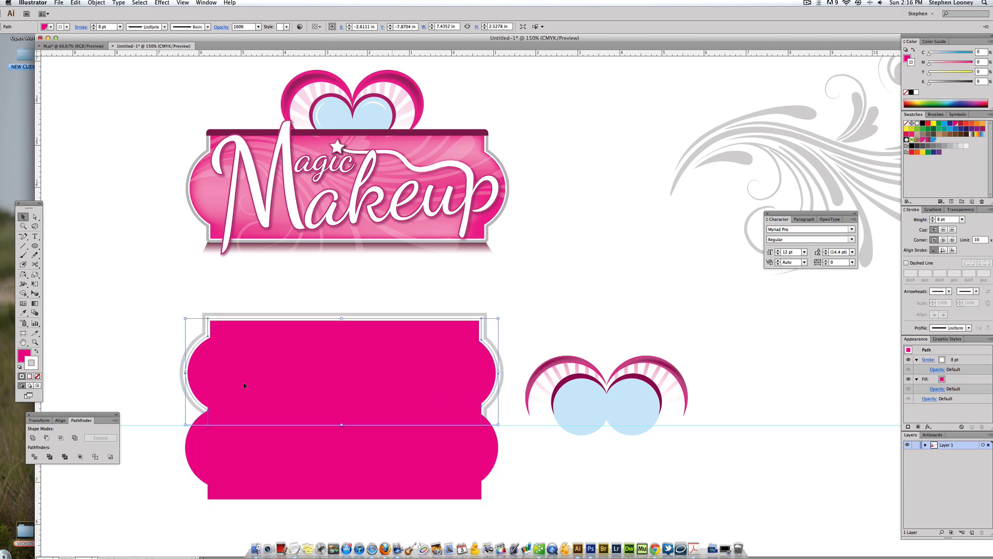
click(946, 124)
click(570, 256)
drag(424, 340, 416, 383)
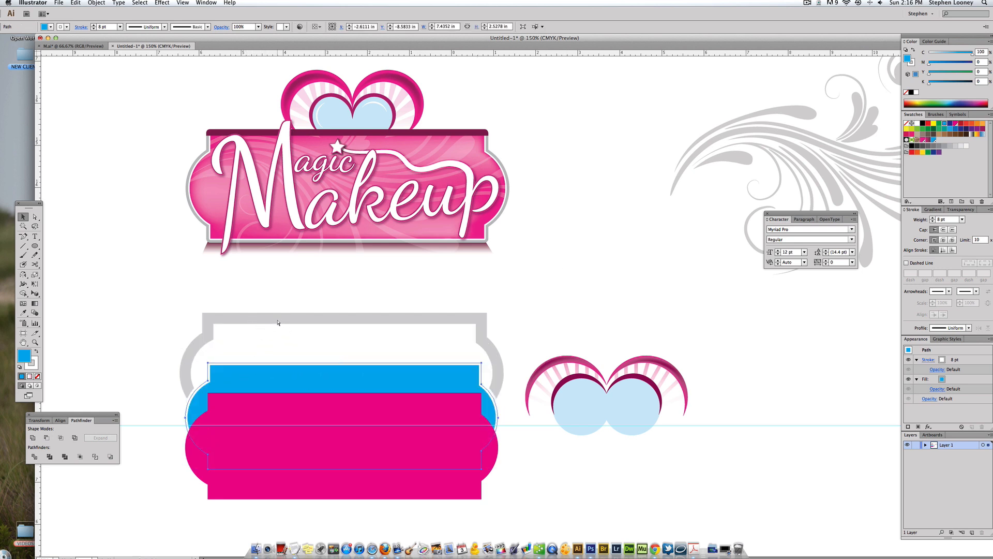
key(super+z)
key(super+z)
click(352, 296)
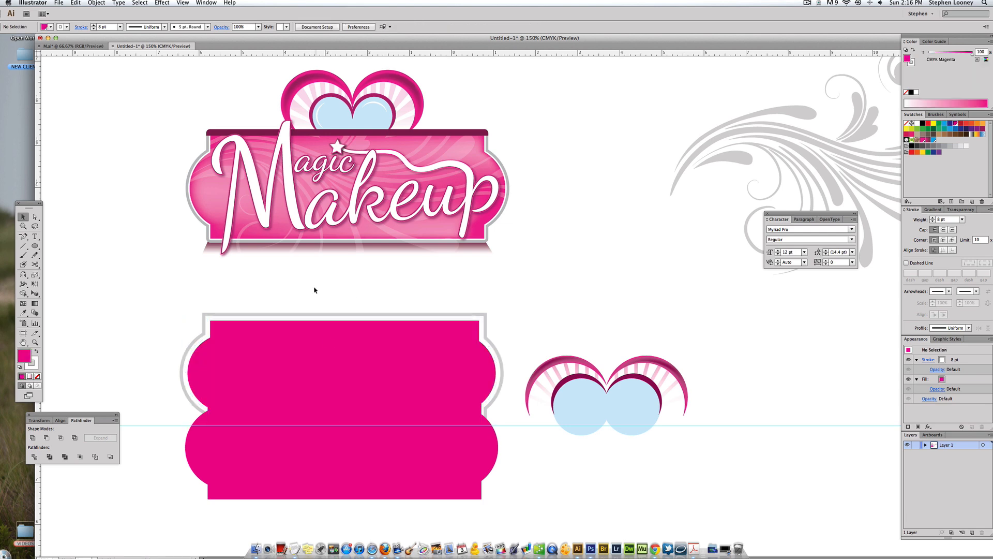
alt+super+click(388, 355)
super+click(405, 335)
drag(400, 334, 186, 384)
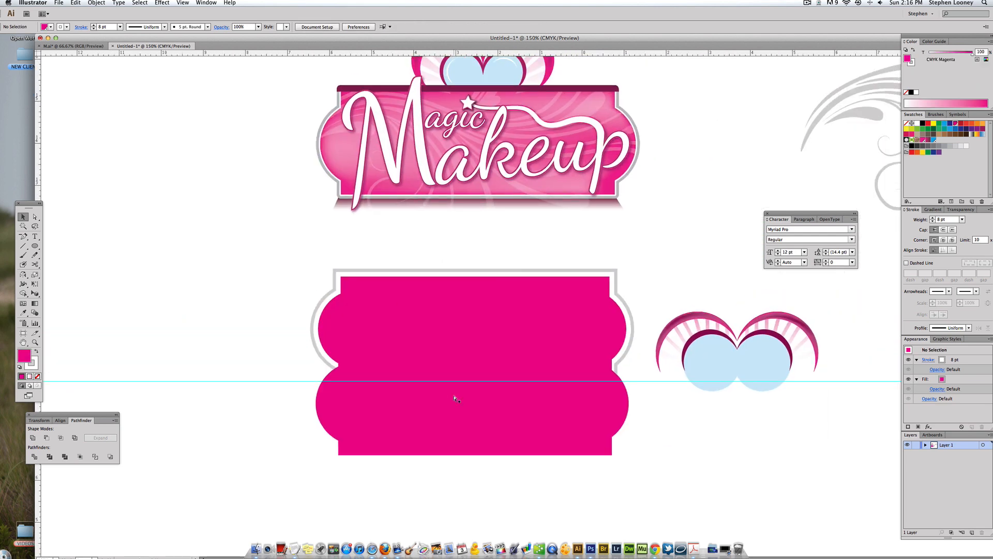
key(super+z)
drag(400, 361, 342, 380)
click(348, 247)
Step: Lock the topmost magenta badge, the one without a stroke
click(352, 334)
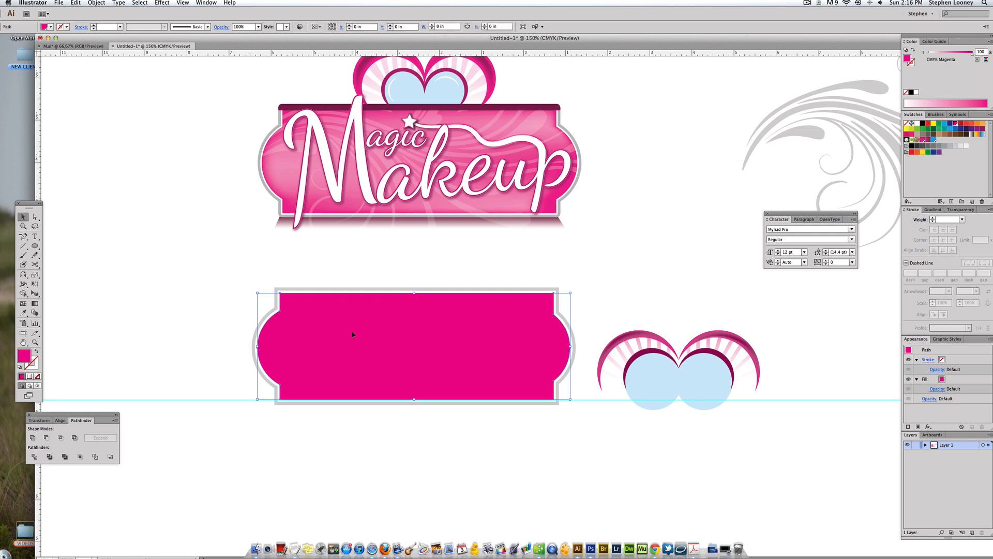
click(96, 4)
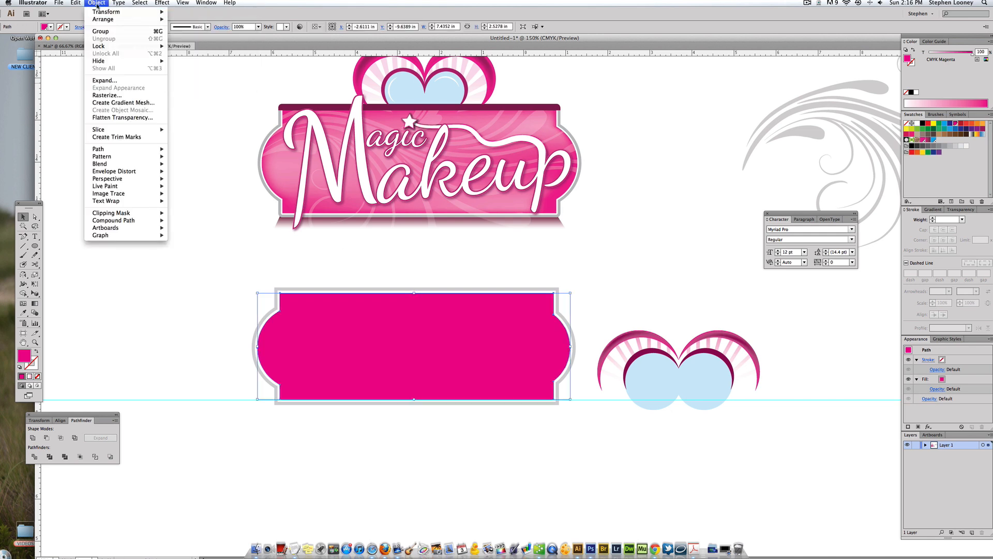
mouse_move(103, 46)
click(202, 47)
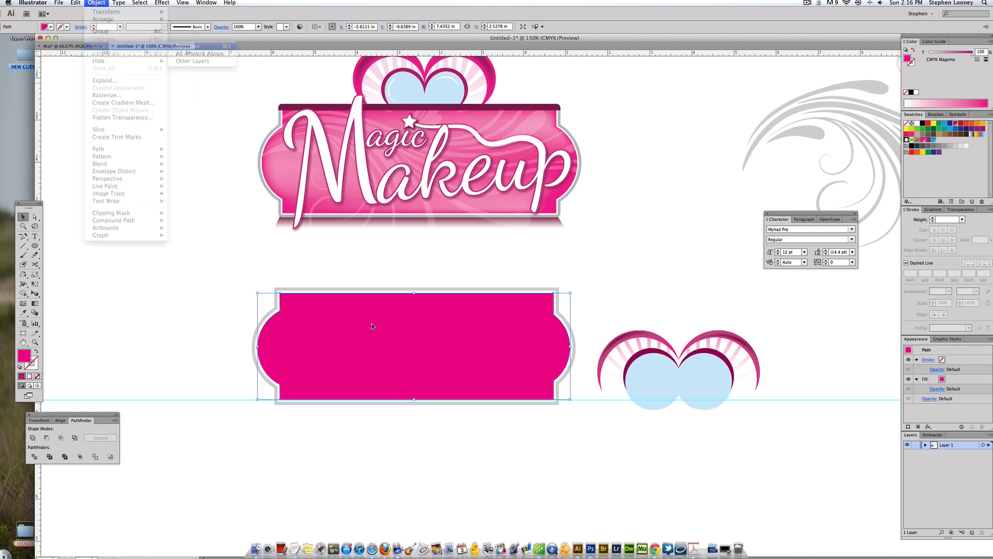
Step: Give the white-stroked 8 pt badge and the grey-stroked 19 pt badge behind it round-join corners
scroll(365, 241, right, 3)
click(395, 332)
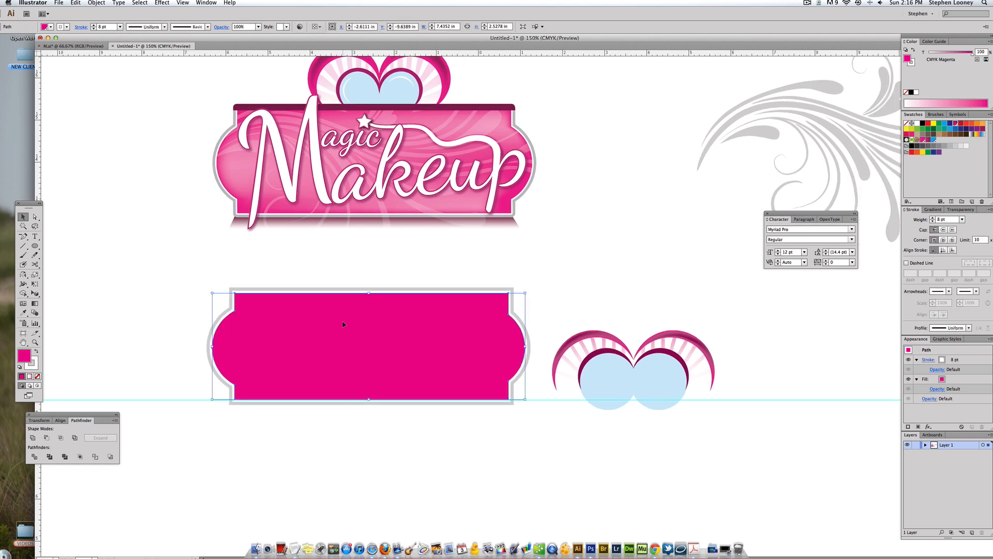
click(944, 241)
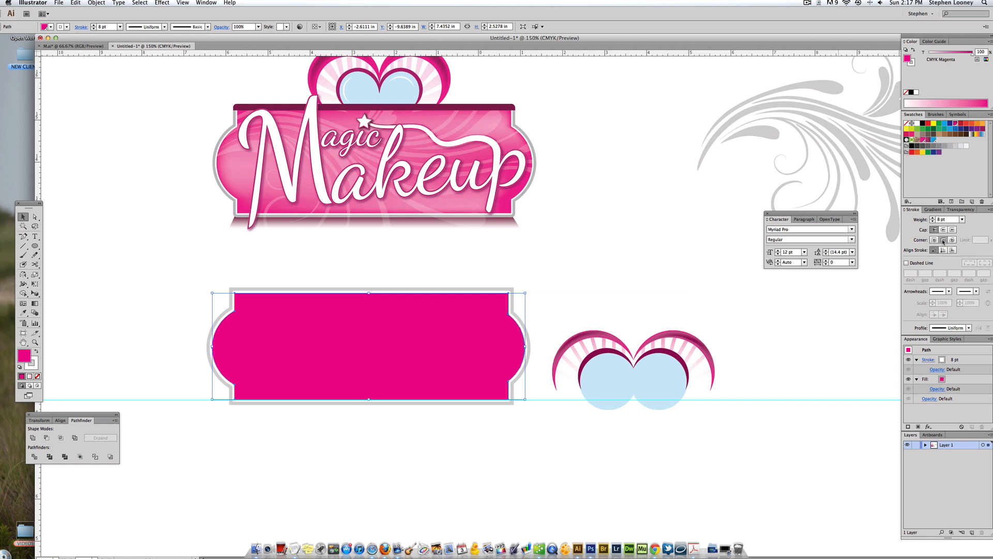
click(533, 296)
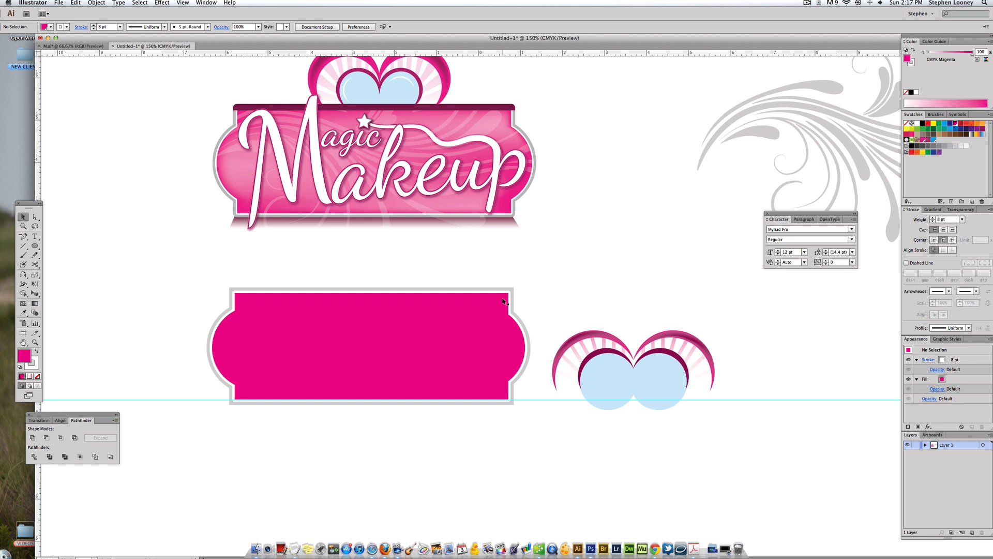
click(476, 296)
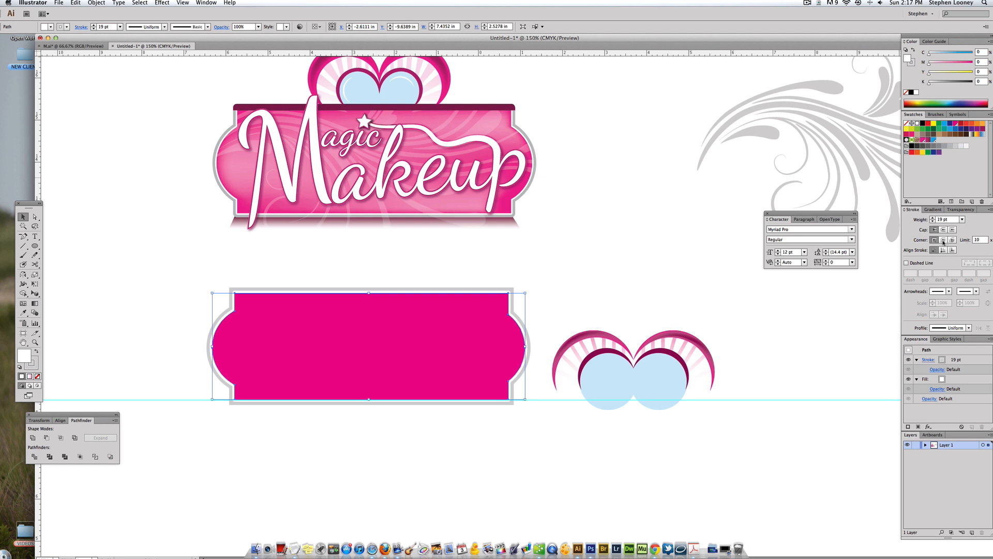
click(944, 241)
click(437, 261)
drag(568, 271, 500, 263)
click(487, 315)
click(569, 273)
alt+super+click(537, 265)
super+click(502, 300)
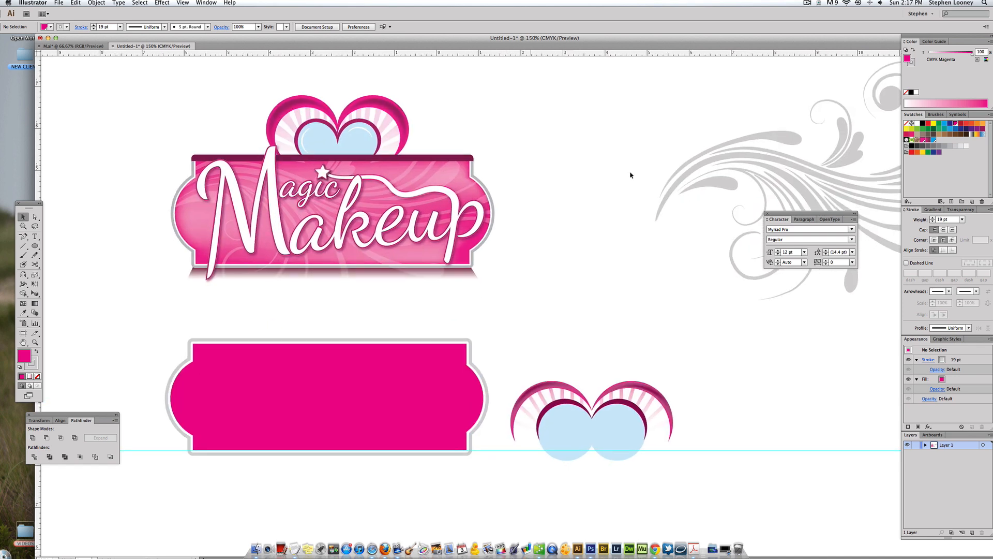
Step: Move the whole heart ornament with its blue circles further right, away from the badge
click(782, 154)
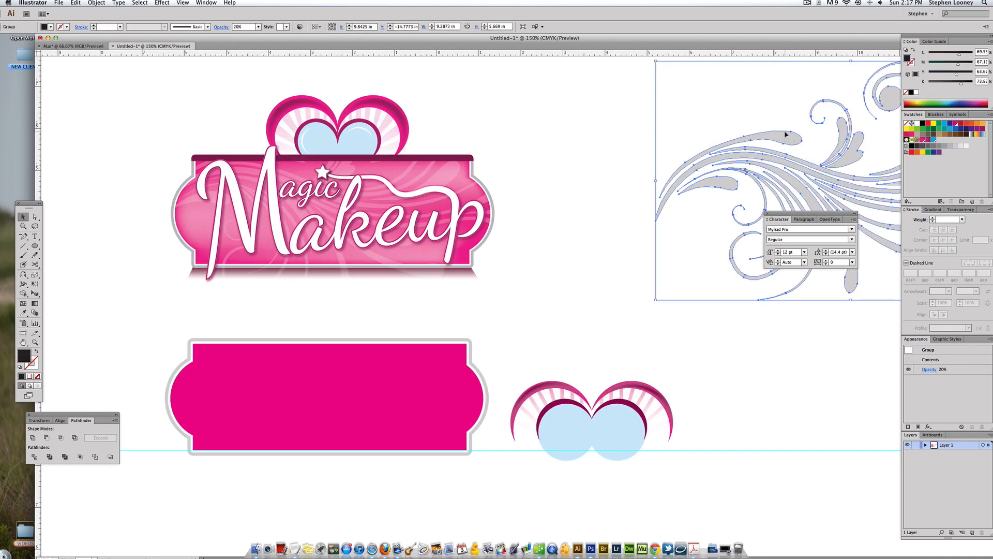
click(617, 155)
scroll(641, 155, right, 3)
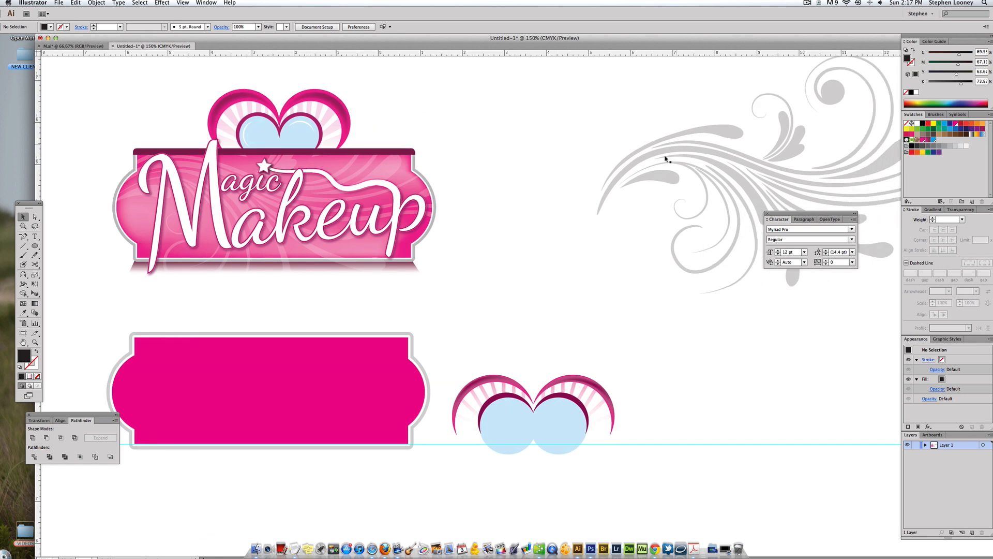
alt+super+click(543, 256)
drag(543, 256, 523, 257)
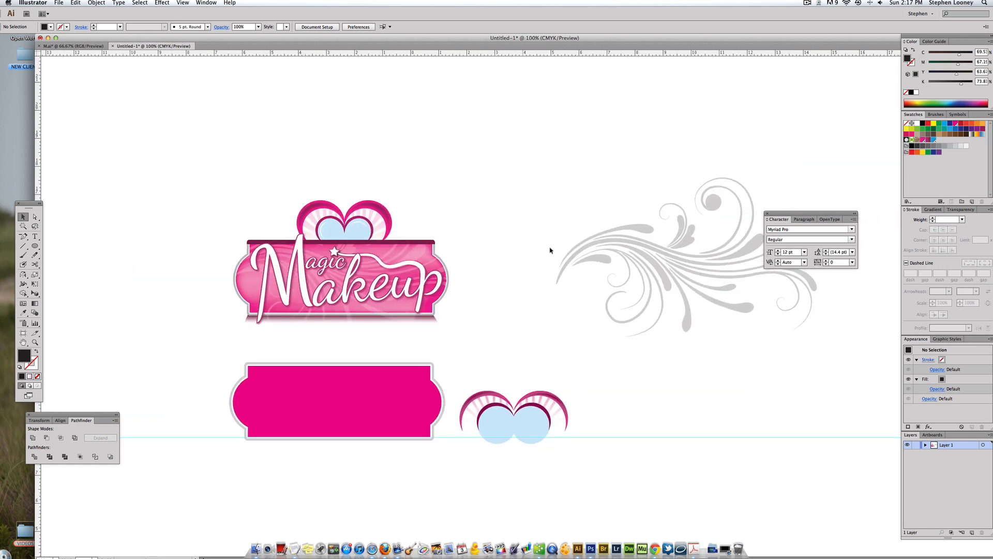
drag(478, 377, 619, 427)
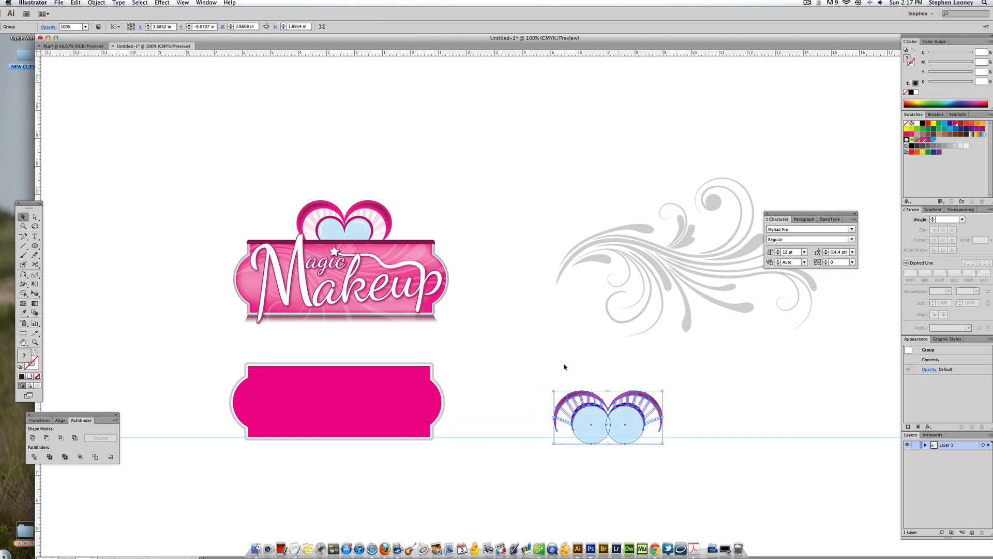
click(563, 367)
Step: Move the grey swirl ornament onto the magenta badge, fill it white and fine-tune its position
click(639, 229)
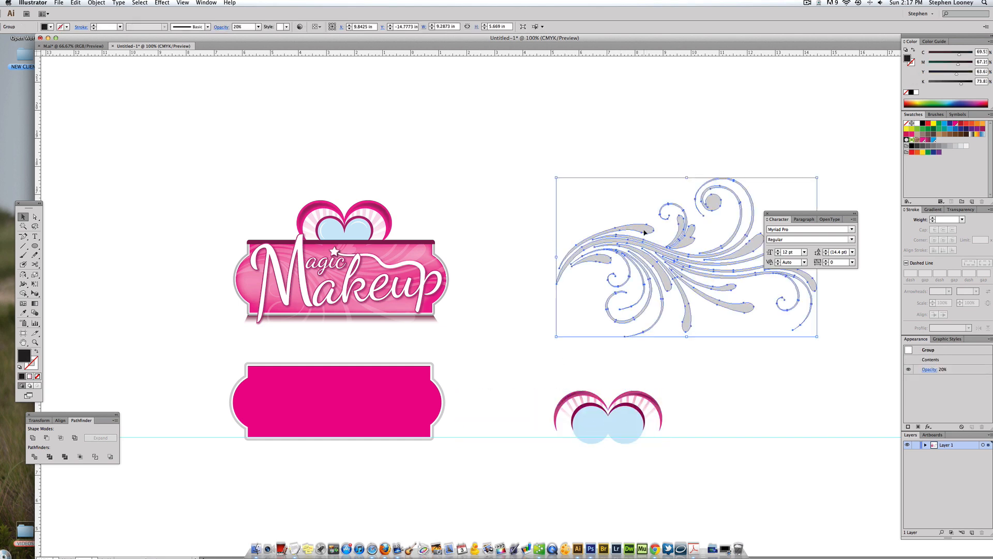
drag(645, 233, 290, 370)
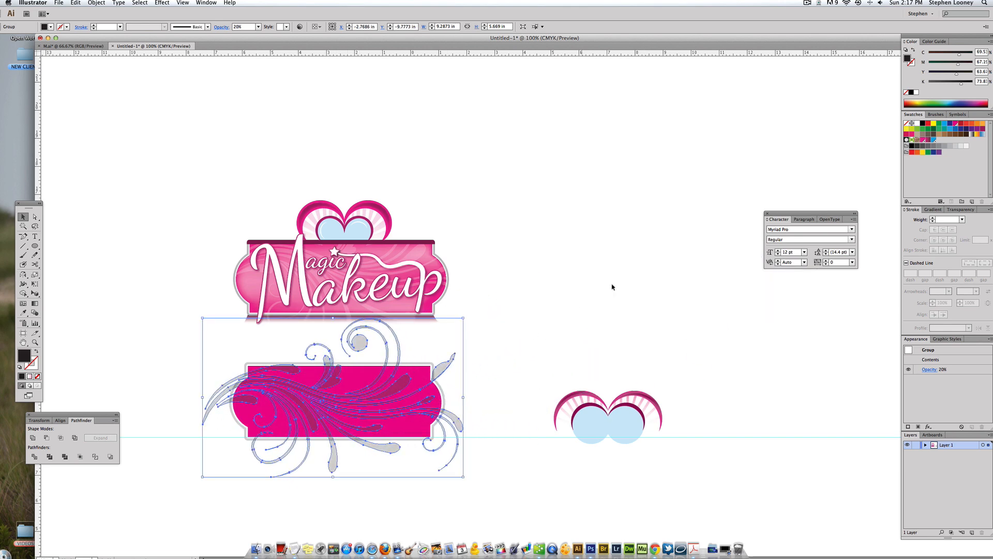
click(918, 123)
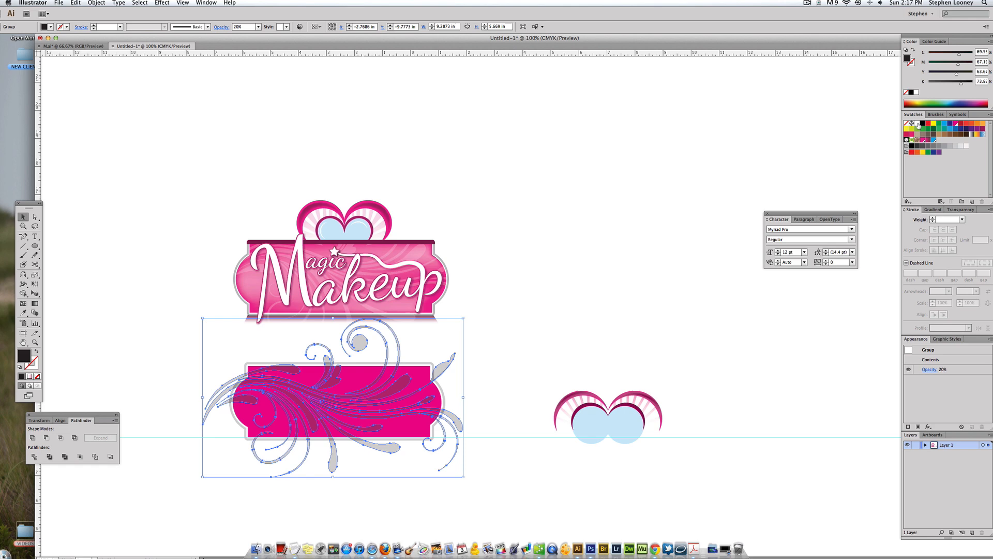
click(595, 181)
drag(148, 191, 639, 465)
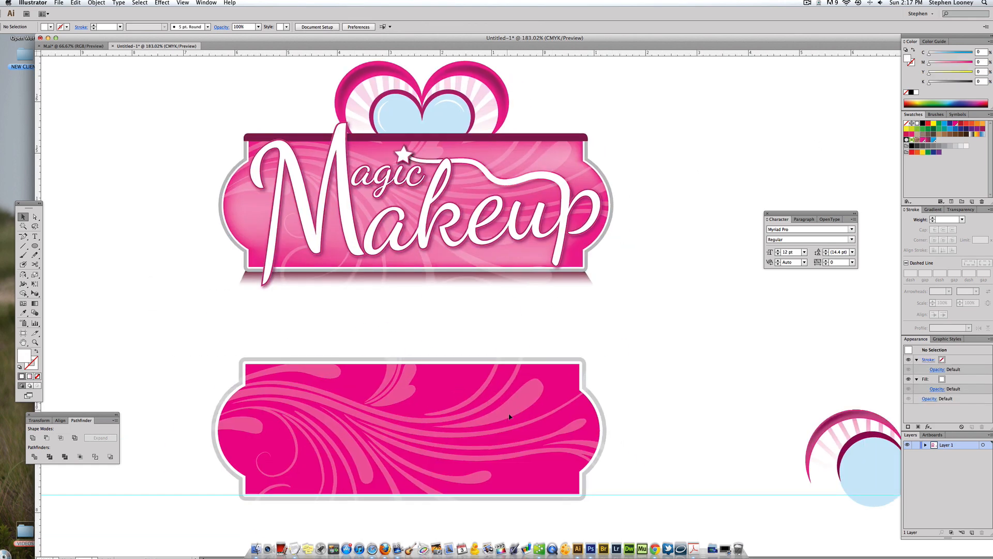
drag(508, 416, 516, 416)
click(735, 346)
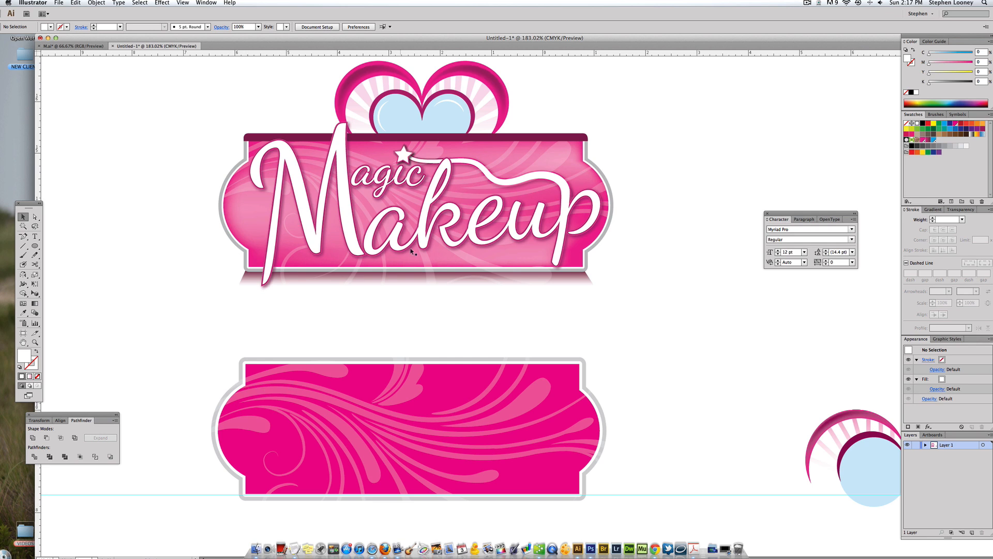
Step: Add a gradient mesh point to the upper middle of the magenta badge and colour it CMYK Magenta at 44% tint
click(23, 303)
click(361, 381)
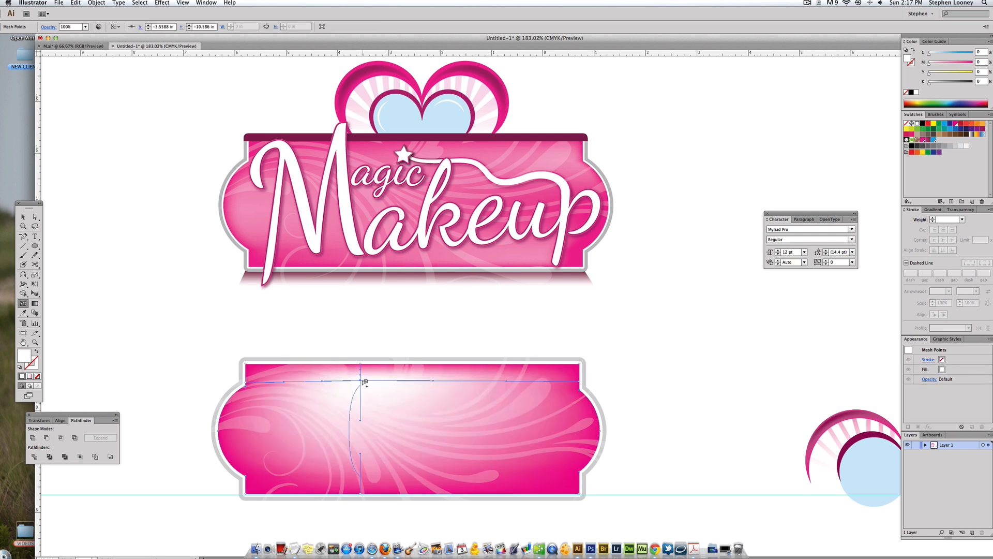
click(955, 125)
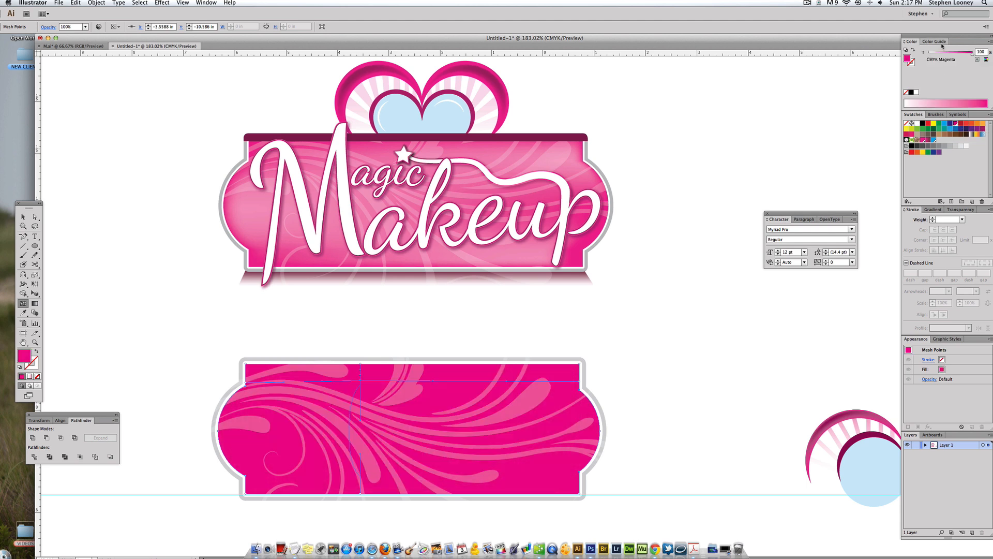
drag(949, 54, 942, 54)
drag(942, 54, 948, 55)
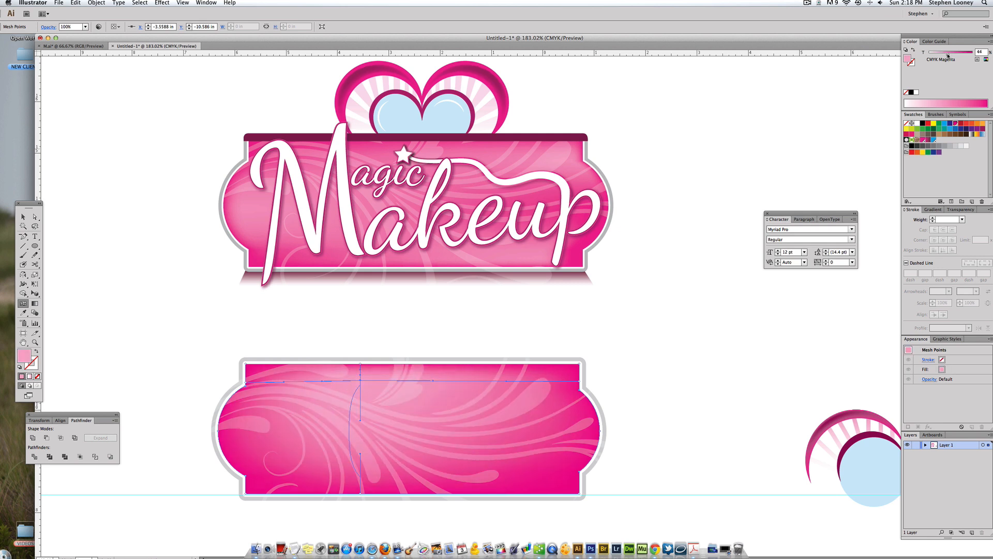
Step: Add a second mesh point in the same light pink near the badge's lower-right corner
click(544, 470)
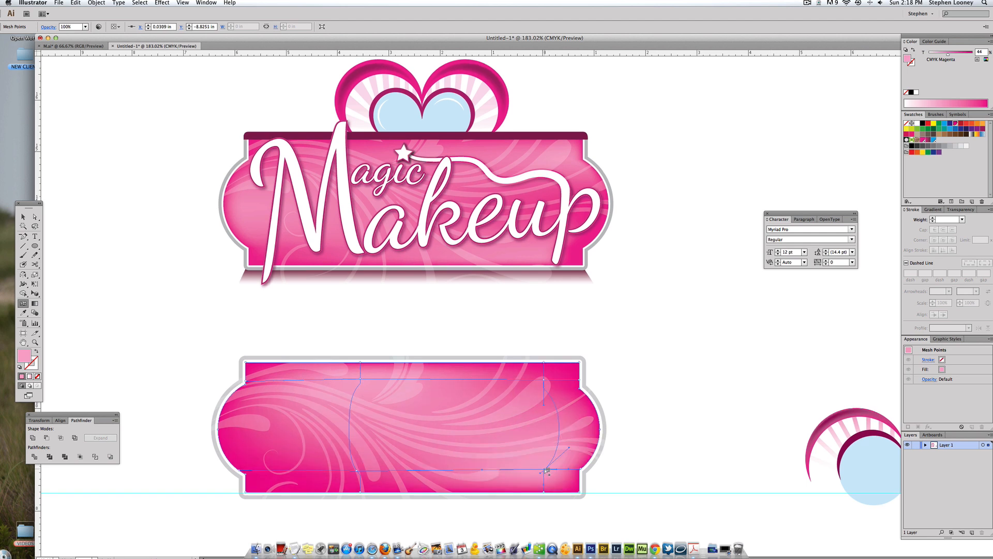
click(251, 456)
key(a)
click(626, 314)
alt+click(435, 300)
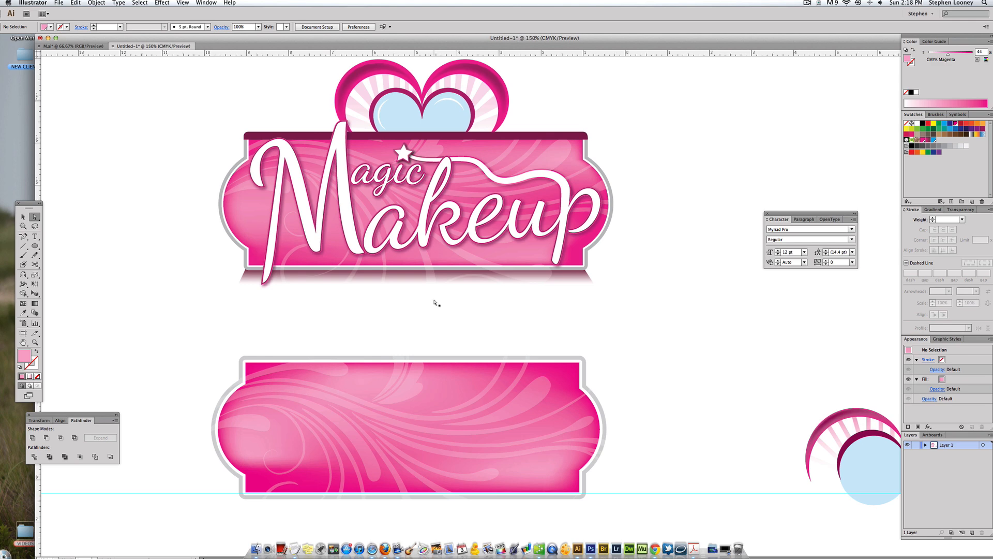
click(390, 456)
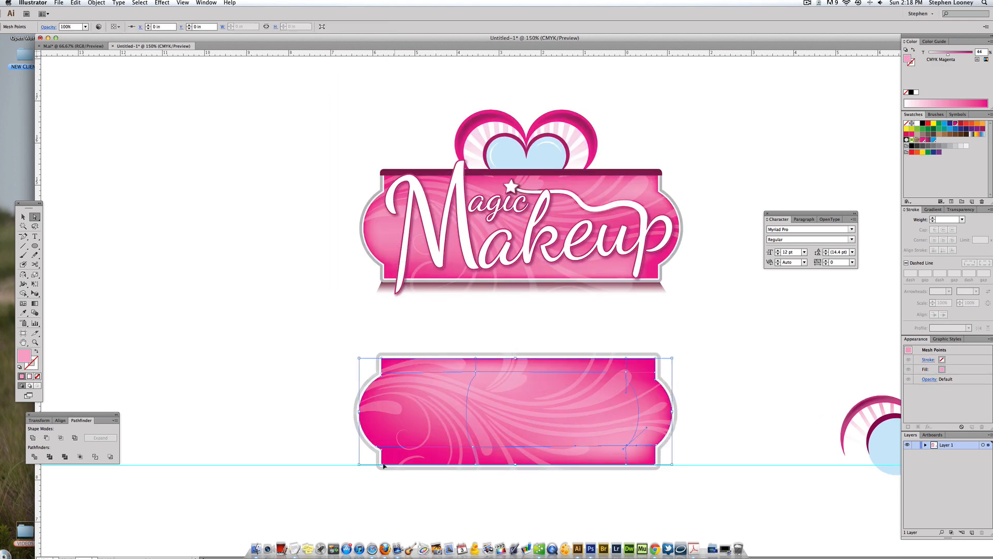
click(284, 420)
scroll(288, 350, right, 5)
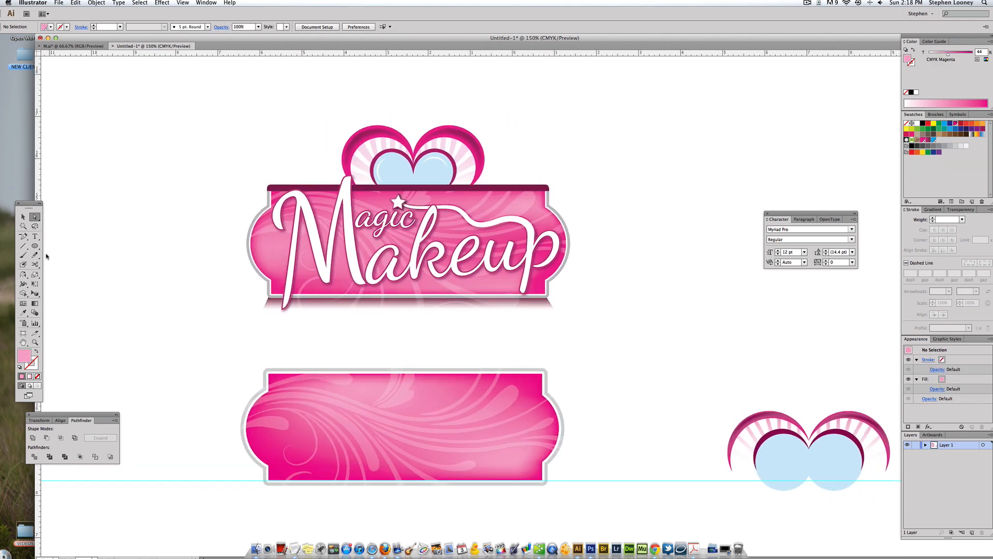
Step: Draw a rectangle about 6.76 in wide and 0.27 in high across the badge's top edge
click(23, 217)
drag(207, 242, 191, 241)
drag(478, 372, 463, 331)
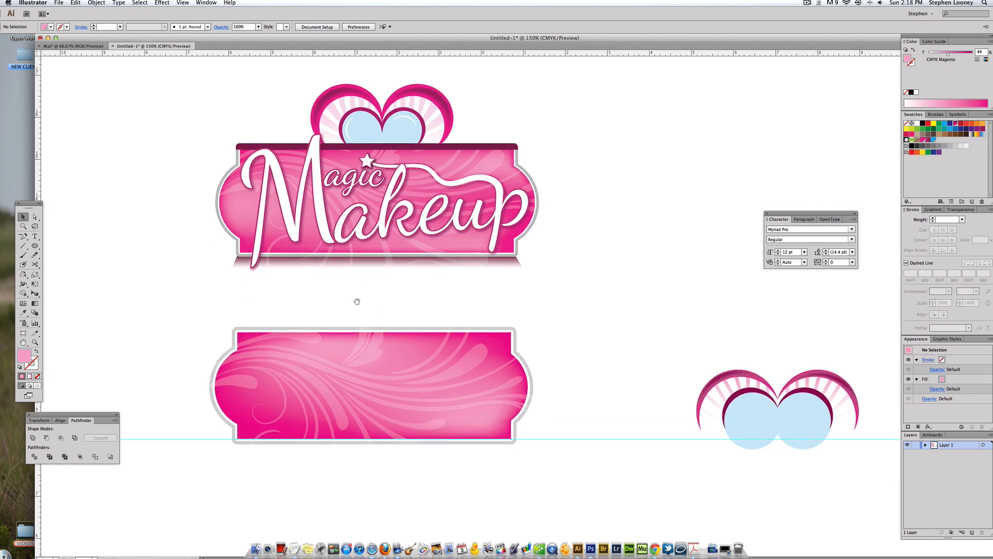
drag(357, 301, 357, 302)
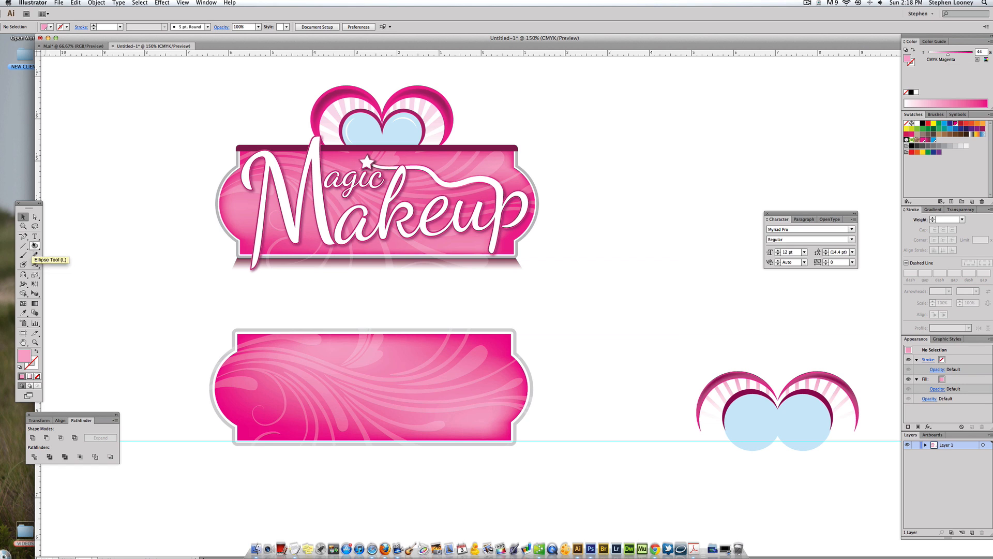
drag(35, 248, 55, 247)
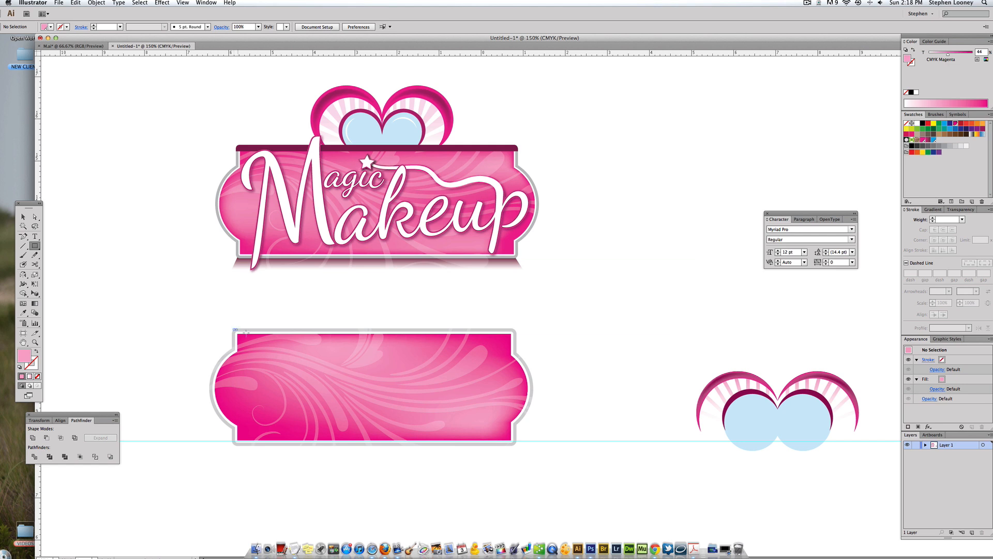
drag(233, 329, 516, 340)
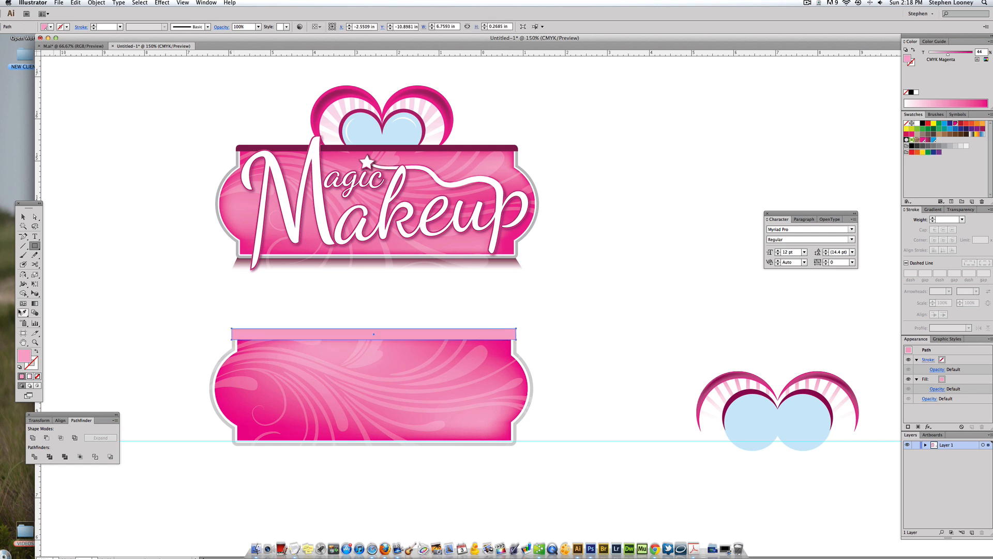
Step: Fill the new bar with the dark maroon sampled from the top bar of the original logo
click(23, 312)
click(255, 147)
key(a)
click(190, 147)
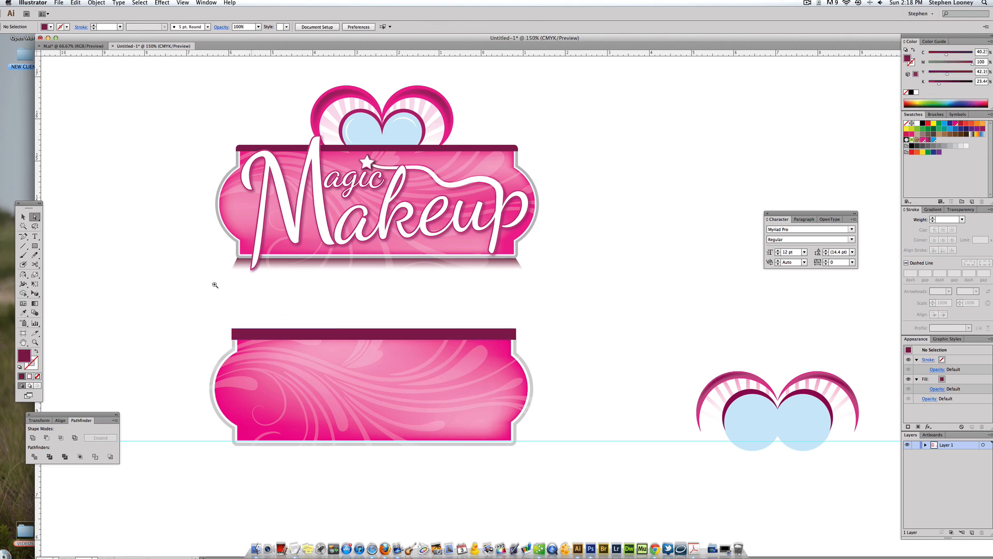
Step: Trim the bar's height to 0.2321 in and round its upper-left corner by adding an anchor point and converting it to a curve
drag(127, 262, 614, 407)
drag(326, 317, 263, 316)
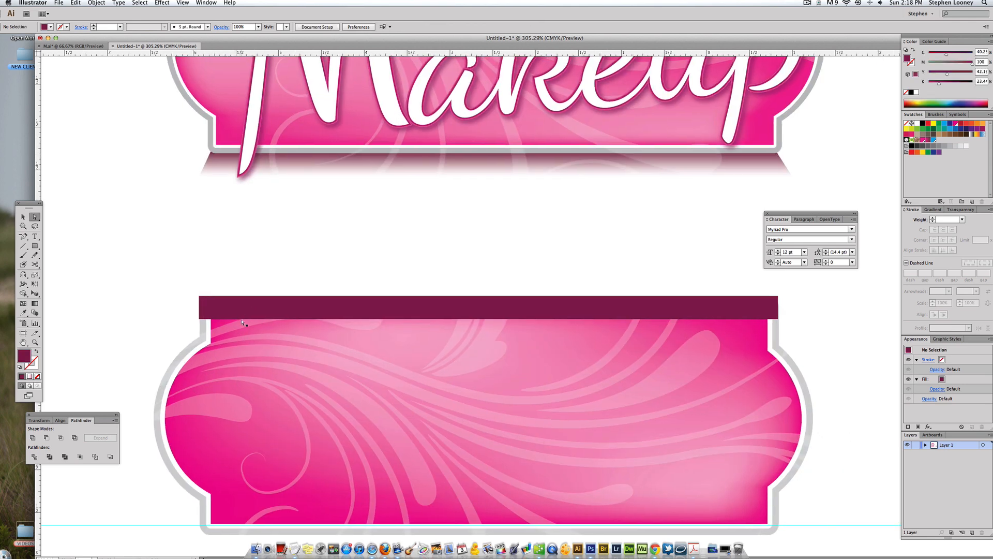
click(244, 319)
drag(150, 250, 454, 399)
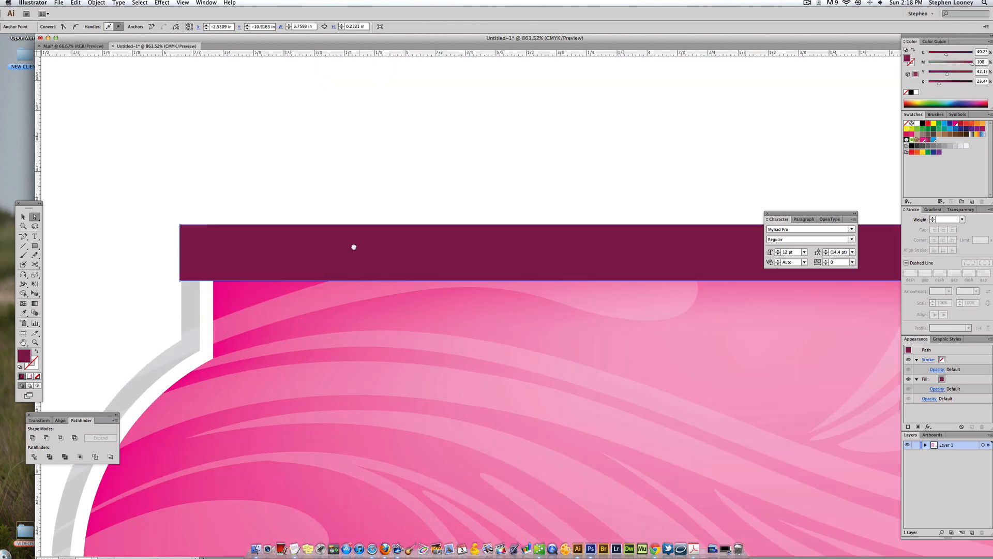
drag(354, 247, 294, 294)
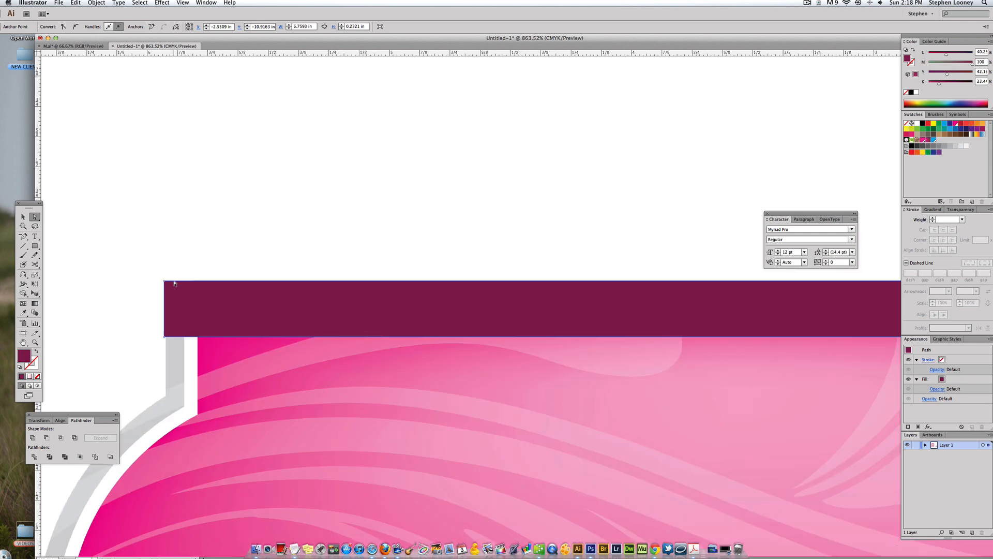
key(p)
click(200, 281)
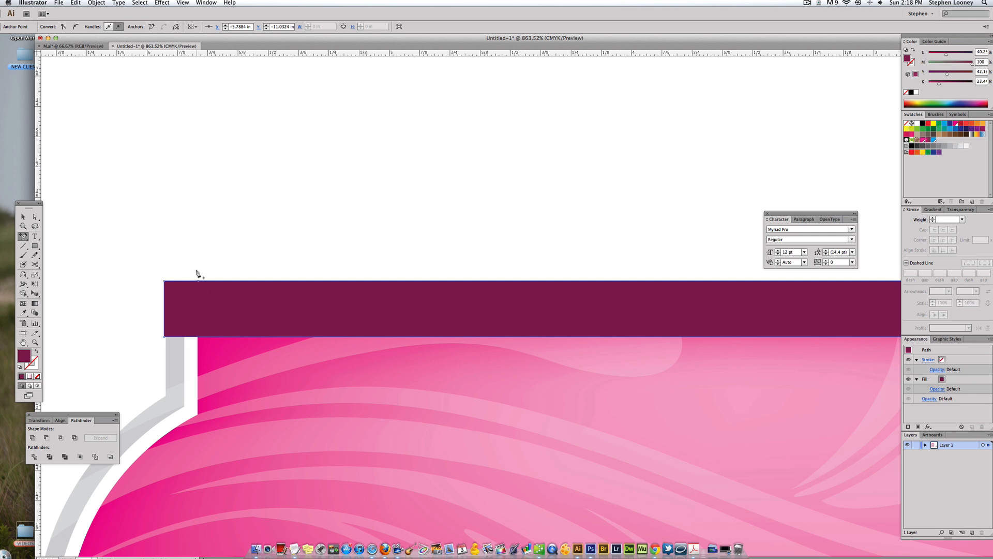
click(165, 282)
key(shift+c)
drag(198, 281, 239, 282)
Step: Extend the bar's right end slightly to match the grey outline and round its upper-right corner like the left one
super+click(782, 323)
drag(820, 310, 452, 250)
key(a)
click(447, 253)
key(p)
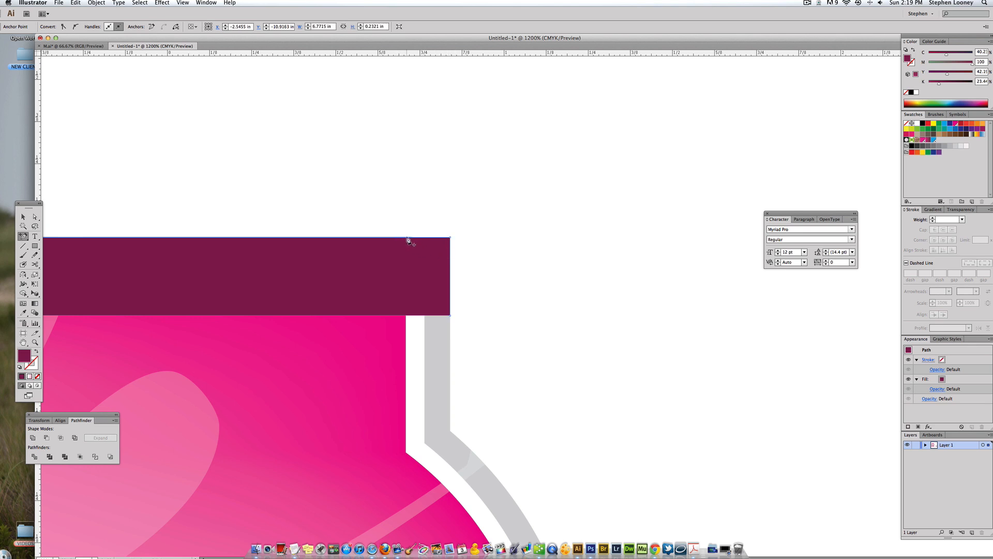
click(405, 238)
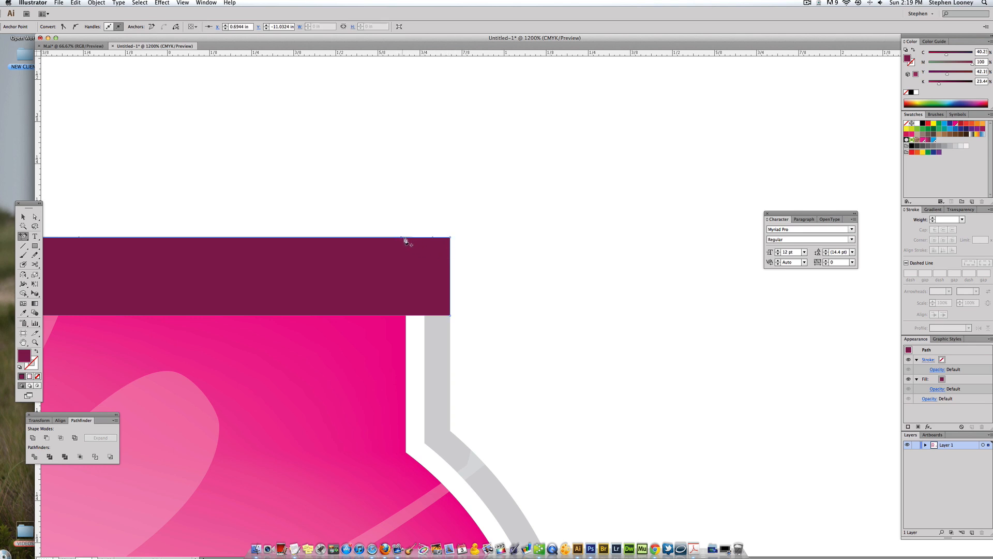
click(450, 238)
key(a)
drag(433, 239, 463, 235)
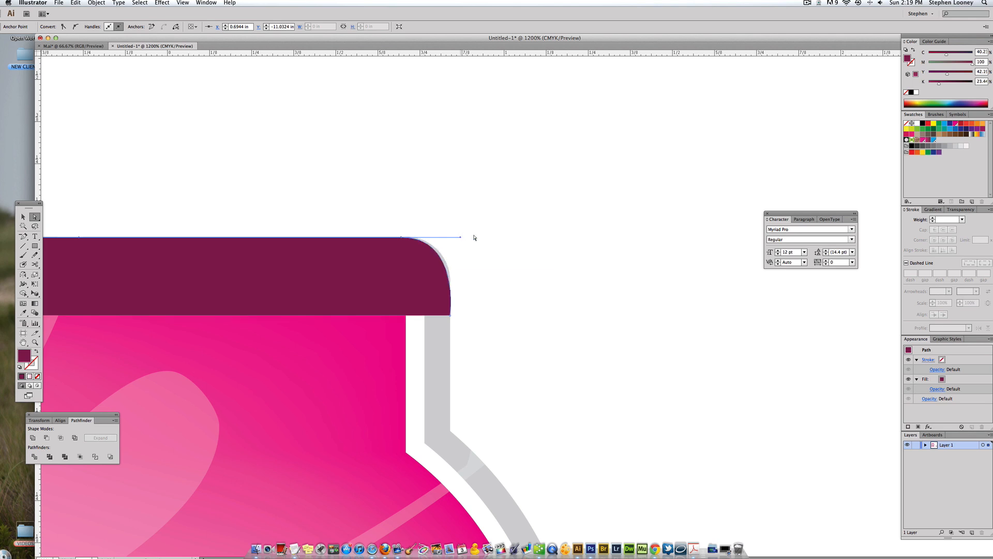
click(475, 237)
alt+super+click(401, 304)
click(528, 285)
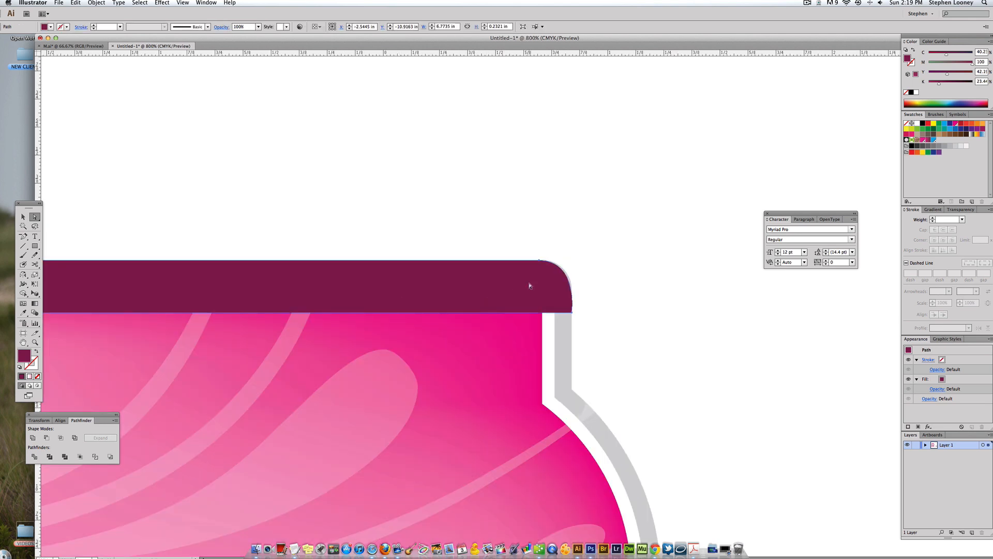
key(super+shift+a)
Step: Move the entire badge with its swirl and maroon bar further down, away from the original logo
alt+super+click(377, 326)
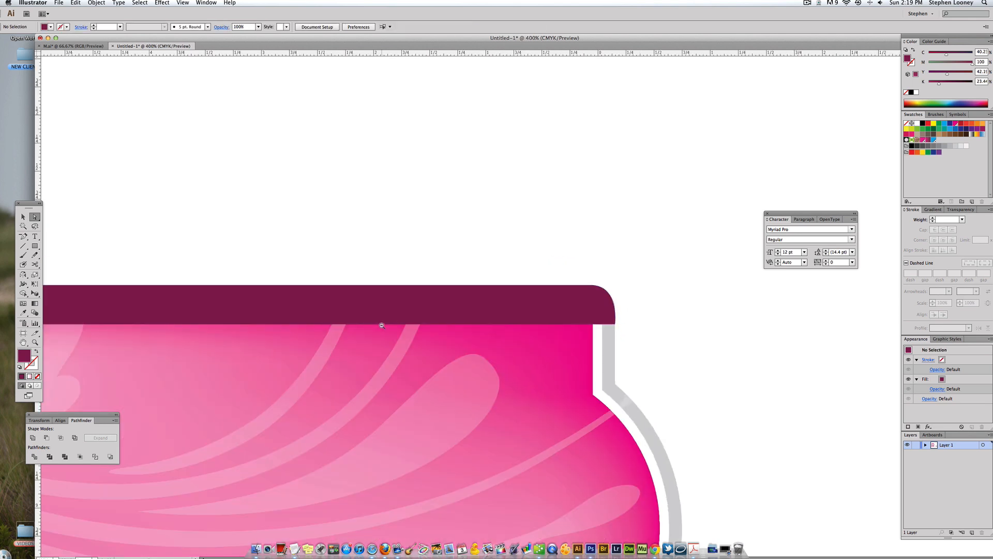
alt+super+click(381, 325)
alt+super+click(381, 326)
alt+super+click(478, 282)
alt+super+click(501, 280)
drag(598, 275, 261, 270)
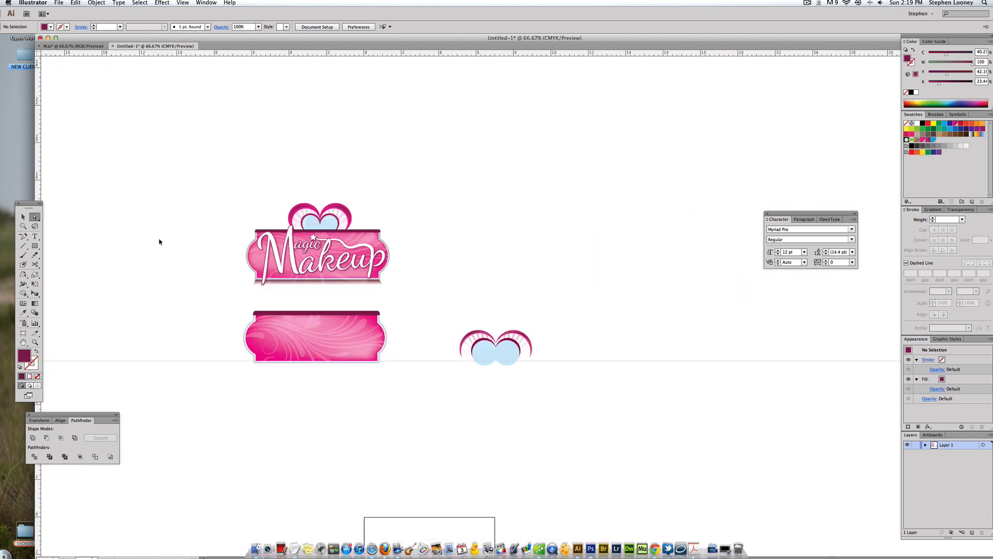
click(22, 217)
drag(236, 307, 371, 365)
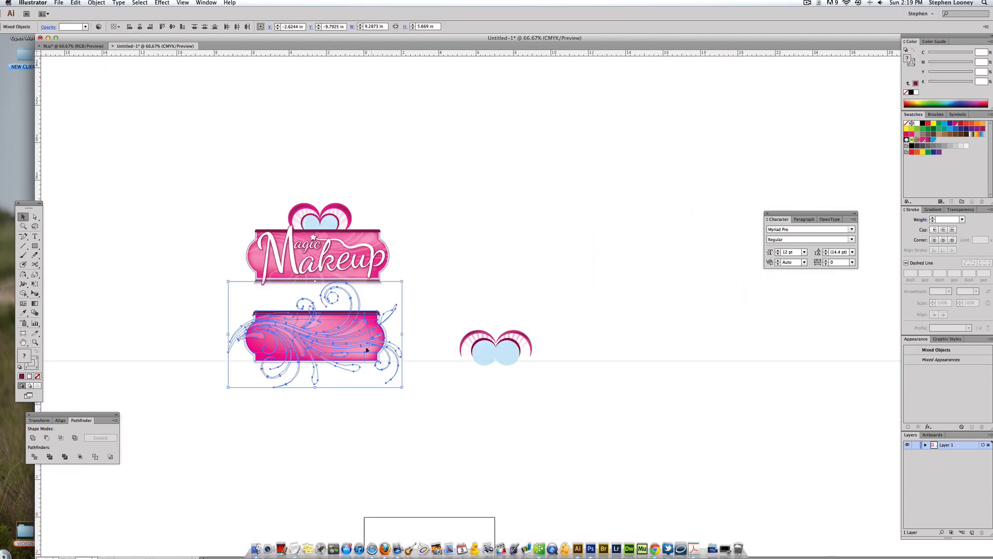
drag(221, 308, 412, 393)
drag(369, 320, 371, 354)
Step: Move the heart ornament with its blue circles behind the badge so it rises above the maroon bar
drag(432, 326, 559, 386)
drag(511, 358, 336, 344)
click(405, 317)
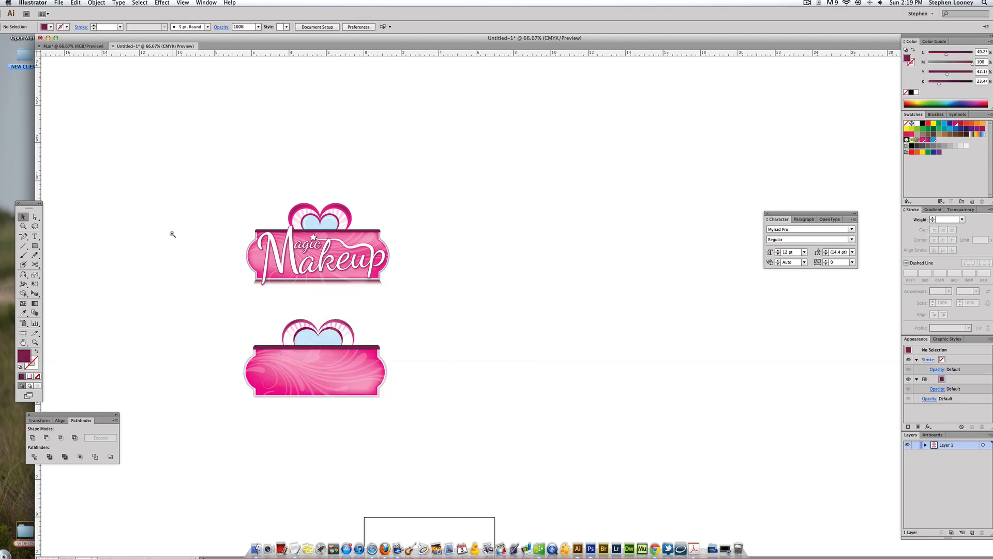
Step: Scale the heart ornament down and fine-tune its position above the maroon bar
drag(214, 195, 547, 464)
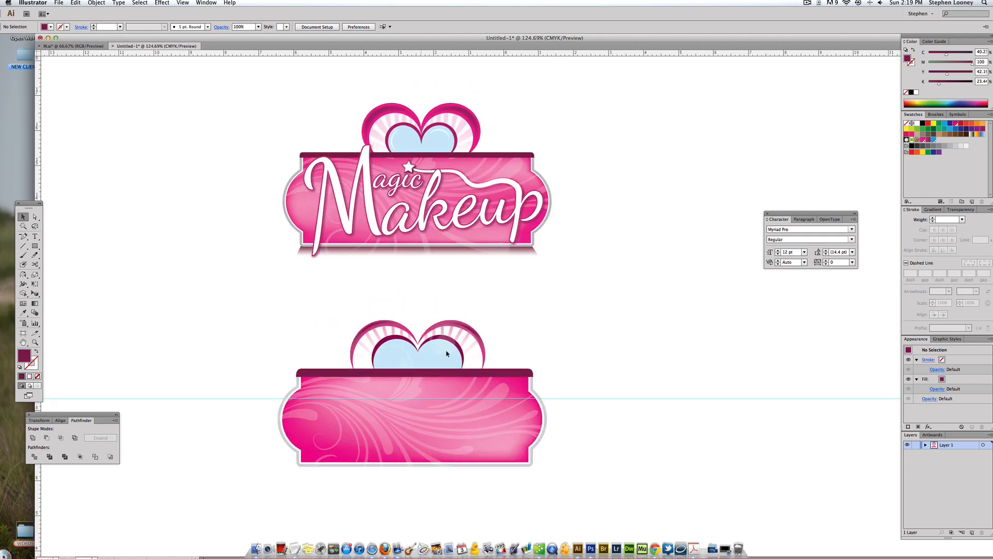
click(357, 321)
click(490, 325)
click(492, 384)
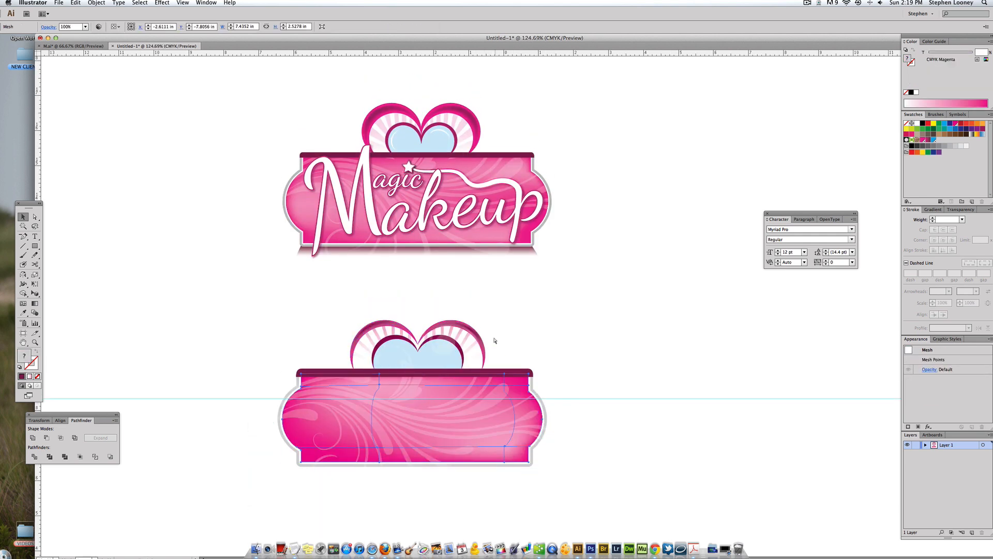
click(493, 340)
click(476, 334)
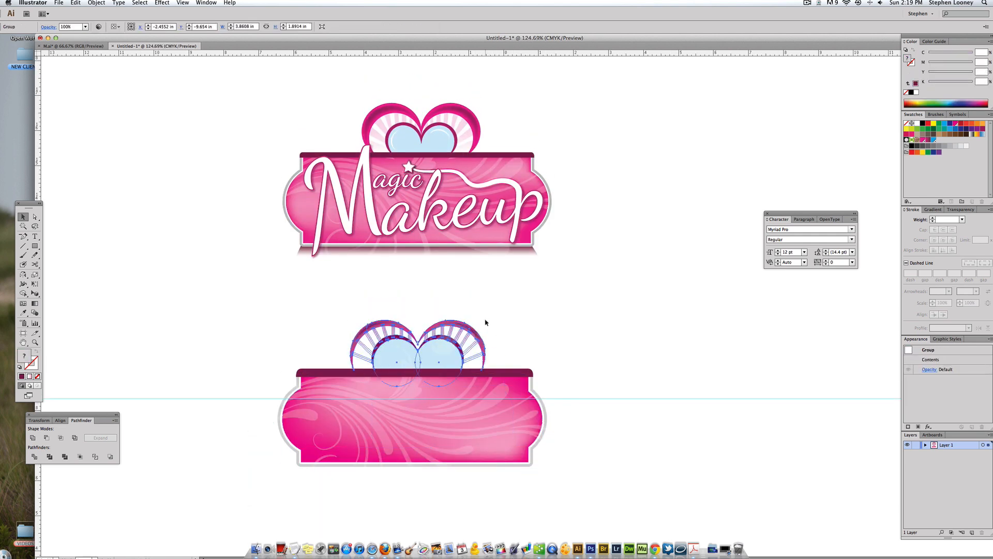
drag(485, 322, 455, 340)
drag(456, 341, 456, 345)
click(488, 282)
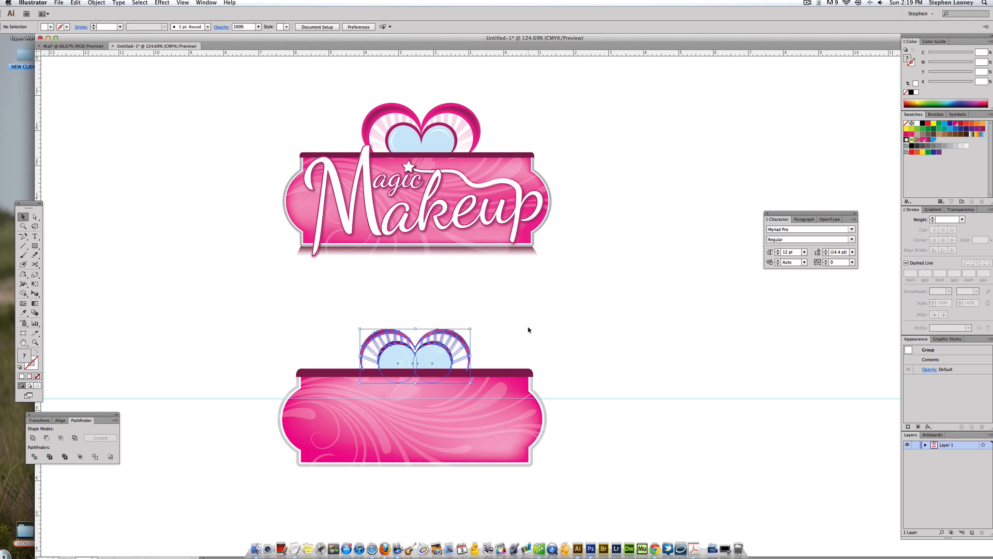
click(527, 331)
drag(516, 355, 436, 315)
drag(448, 348, 449, 339)
Step: Draw a rectangle about 6.73 in wide and 0.47 in high beneath the badge, using the gradient fill of the original logo's shadow
drag(491, 230, 491, 223)
click(482, 219)
click(501, 221)
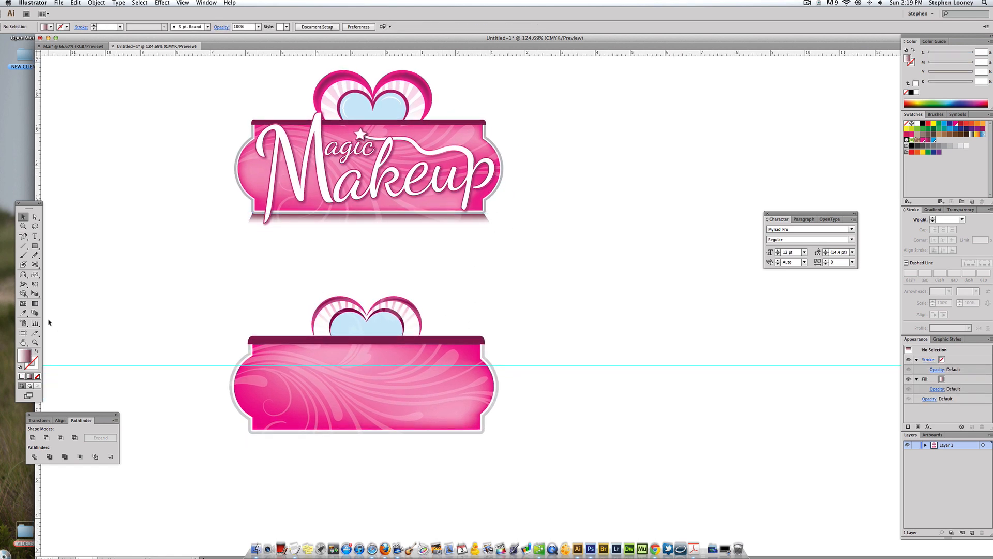
click(35, 246)
drag(148, 338, 144, 328)
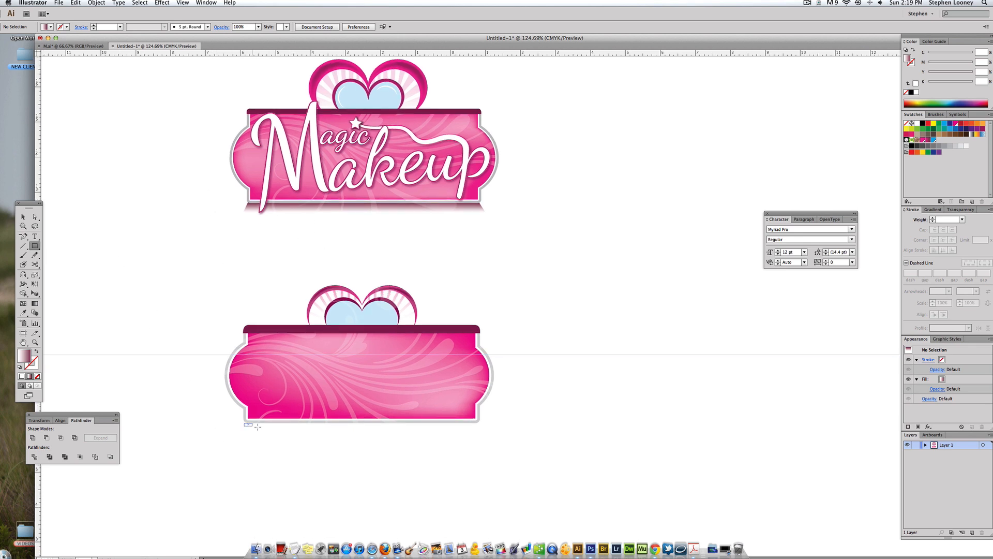
drag(258, 427, 478, 437)
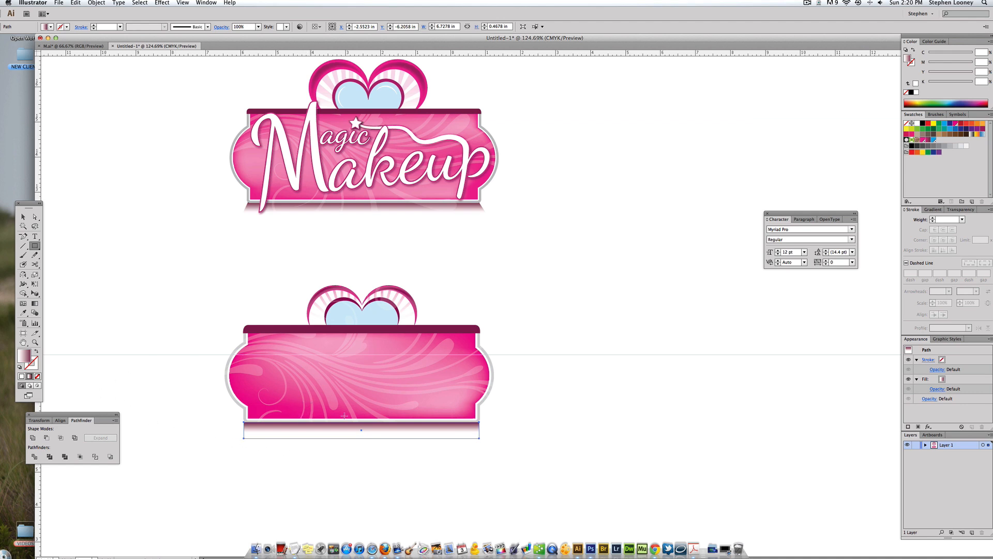
Step: Pull both bottom corners of the gradient rectangle outward to form a trapezoid shadow about 7.46 in wide
key(a)
drag(242, 439, 229, 438)
key(super+z)
click(250, 442)
click(244, 439)
mouse_move(479, 438)
mouse_down()
mouse_move(494, 440)
mouse_move(485, 461)
mouse_move(490, 438)
mouse_up()
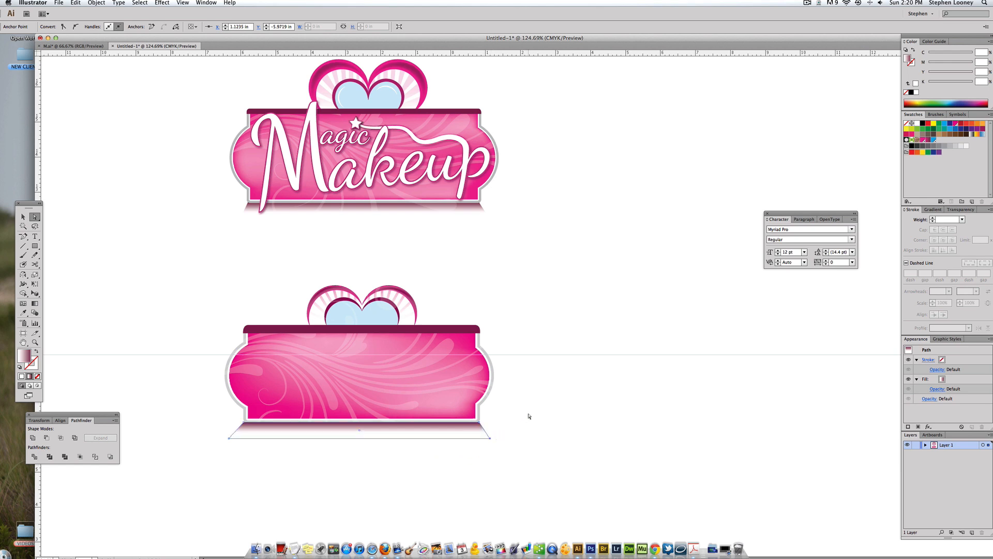
click(528, 414)
Step: Set the opacity of the trapezoid shadow beneath the badge to 50%
scroll(428, 421, up, 3)
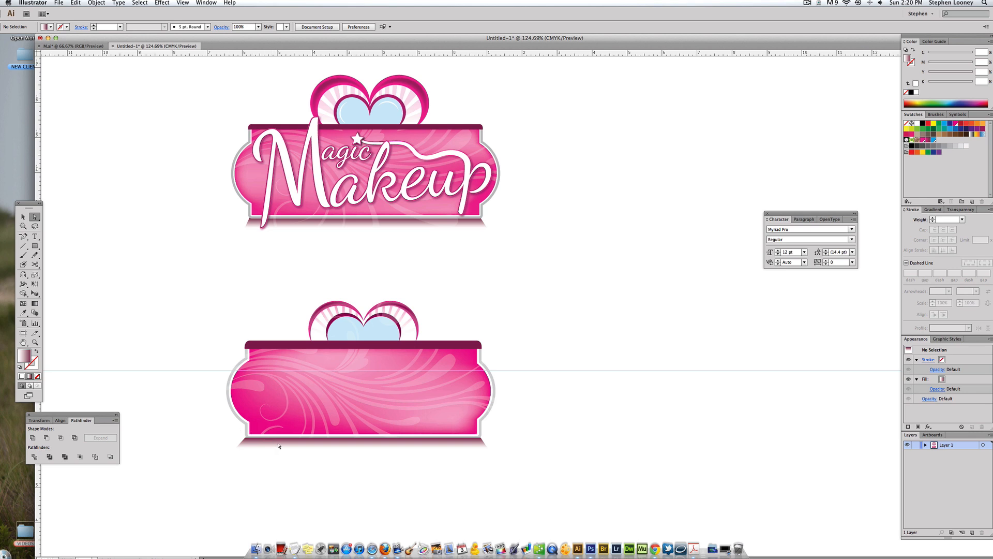
click(278, 446)
click(961, 210)
click(988, 219)
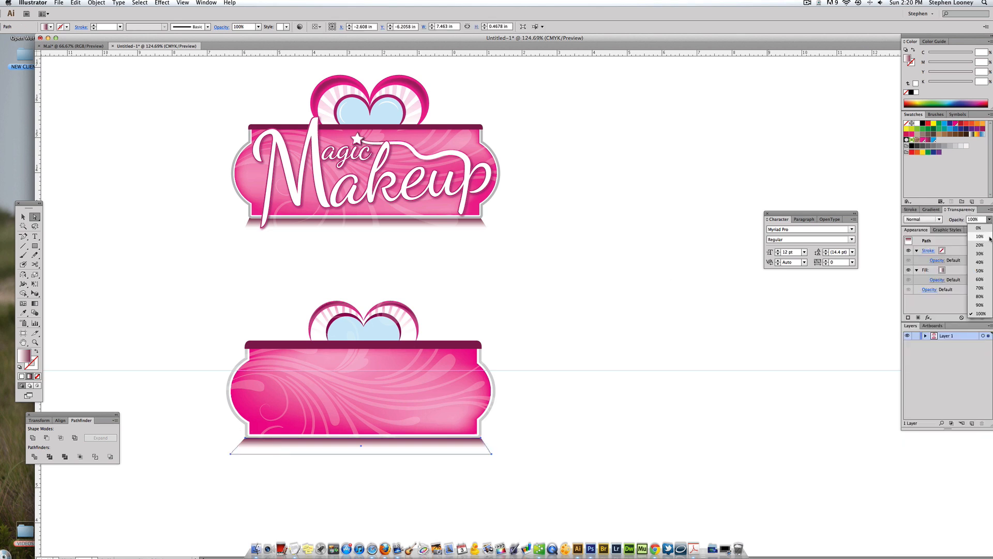
click(979, 270)
click(451, 307)
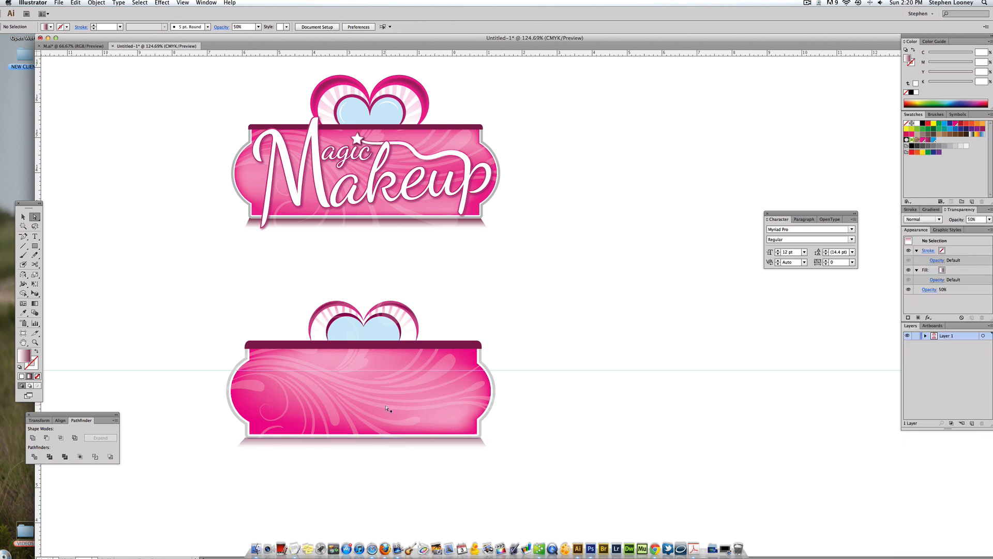
Step: Narrow the trapezoid shadow beneath the badge to about 7.37 in wide and send it to the back
click(381, 448)
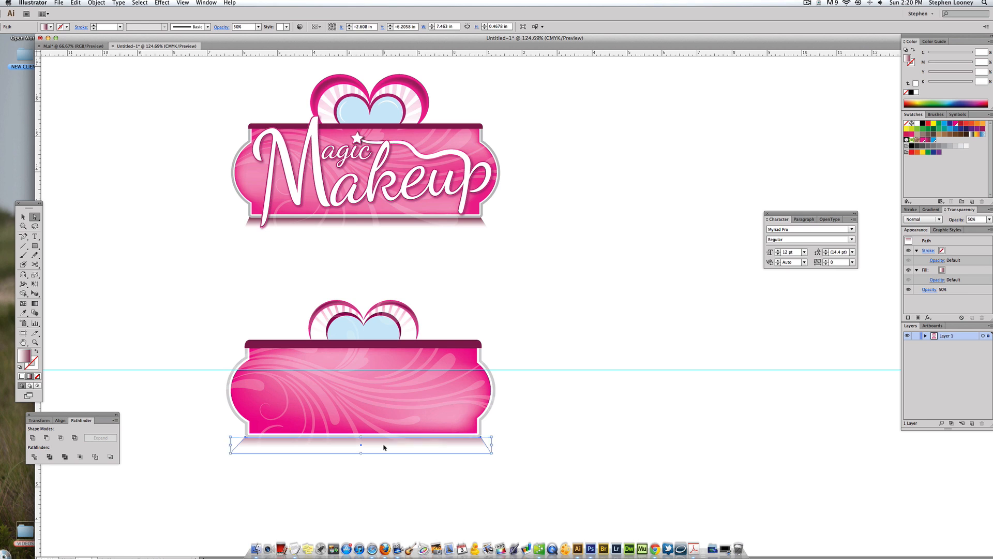
click(542, 460)
click(458, 453)
key(e)
drag(491, 444, 489, 444)
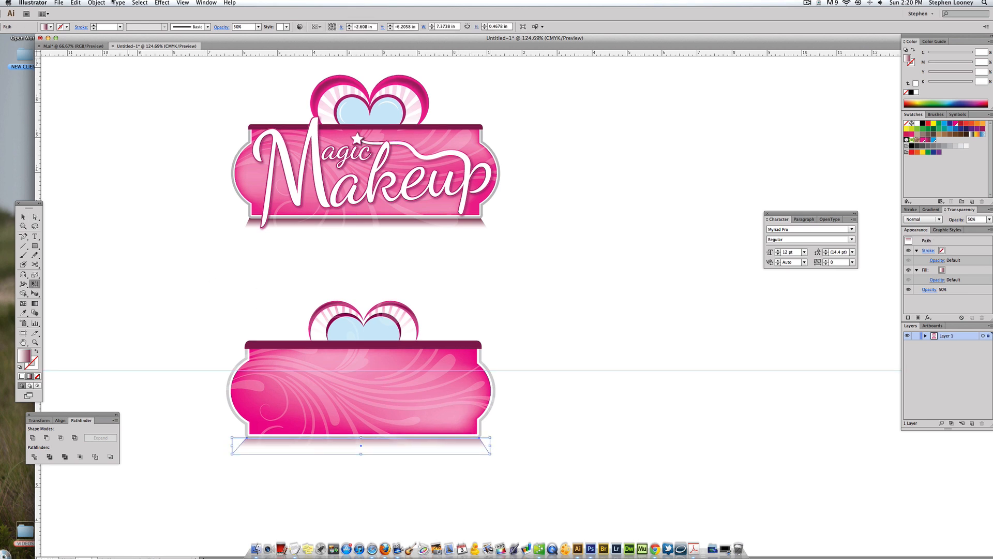
click(97, 3)
mouse_move(104, 19)
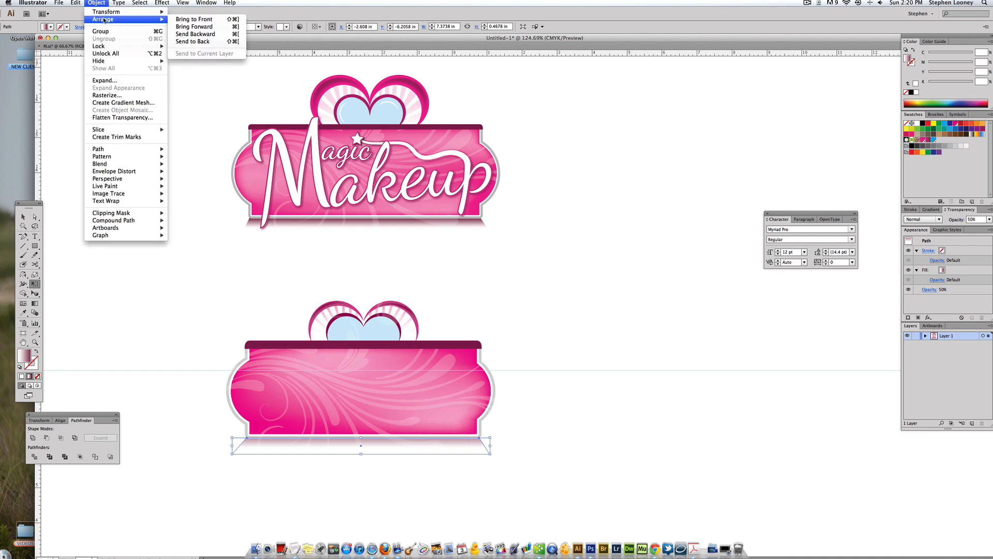
click(202, 43)
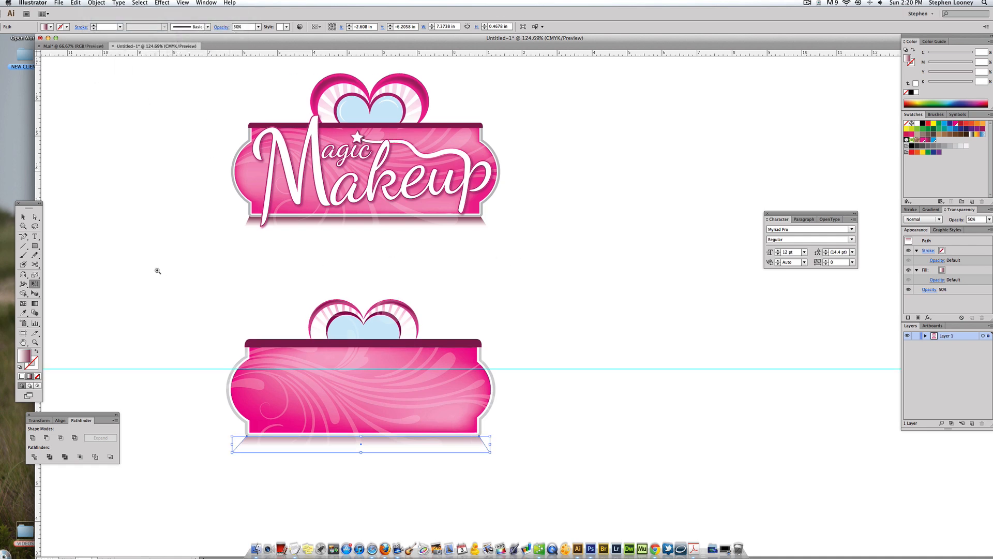
Step: Add a text object reading "M" below the recreated badge and enlarge it to about 235 pt
drag(143, 258, 672, 536)
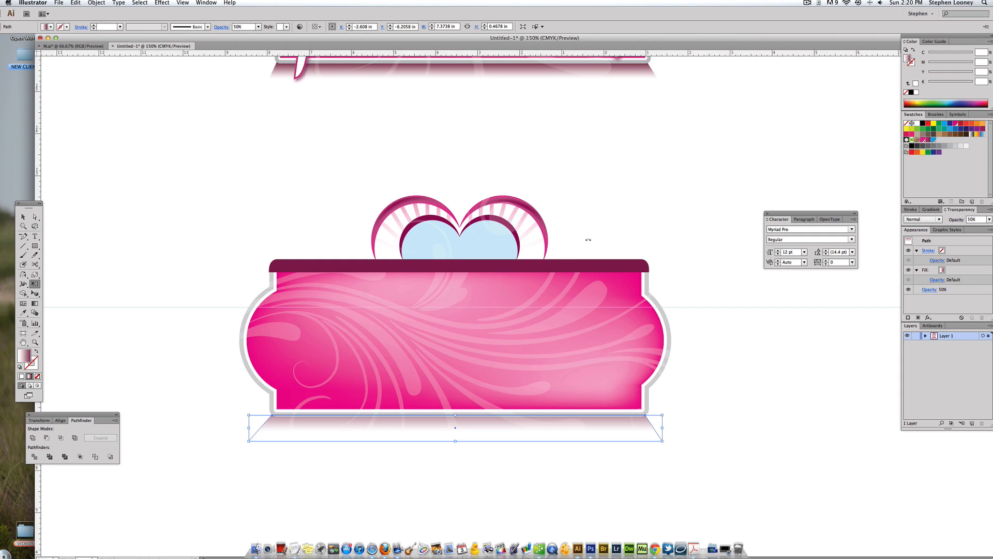
key(super+minus)
drag(595, 241, 529, 247)
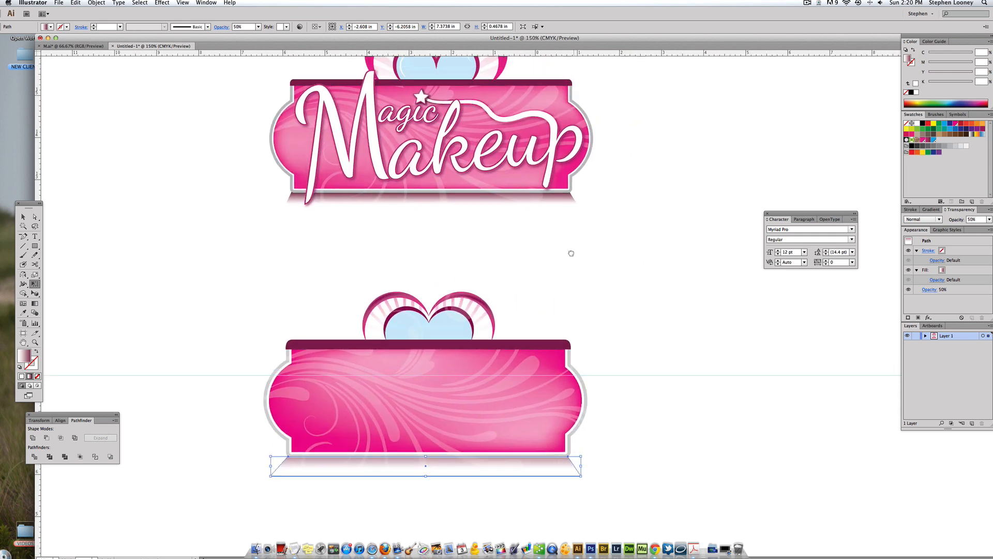
click(35, 236)
drag(303, 356, 234, 310)
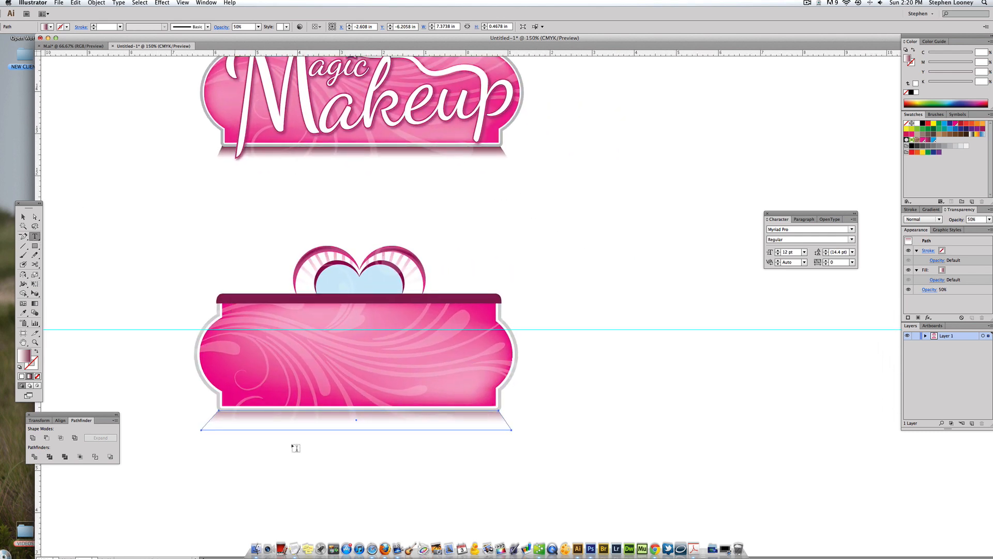
click(234, 472)
text(M)
key(Escape)
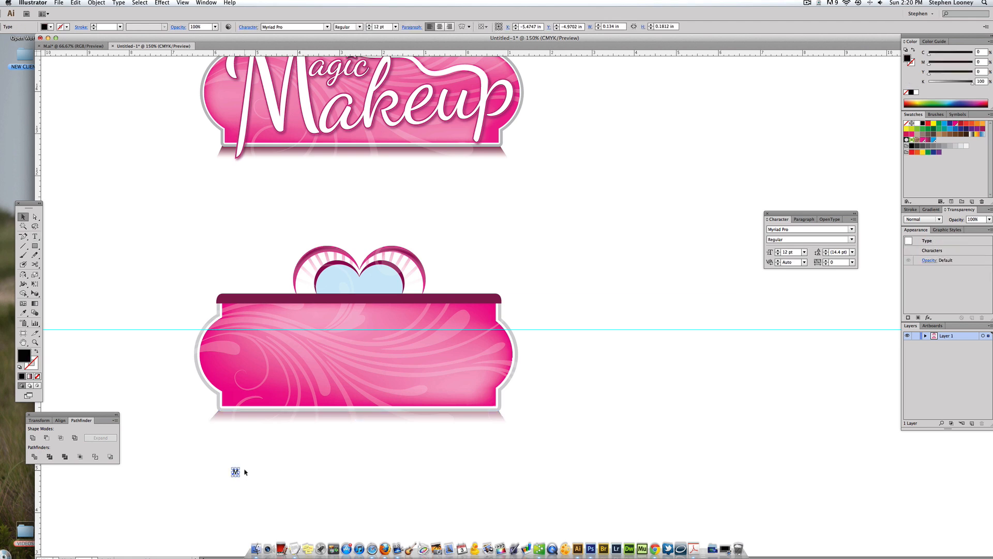
drag(240, 467, 290, 397)
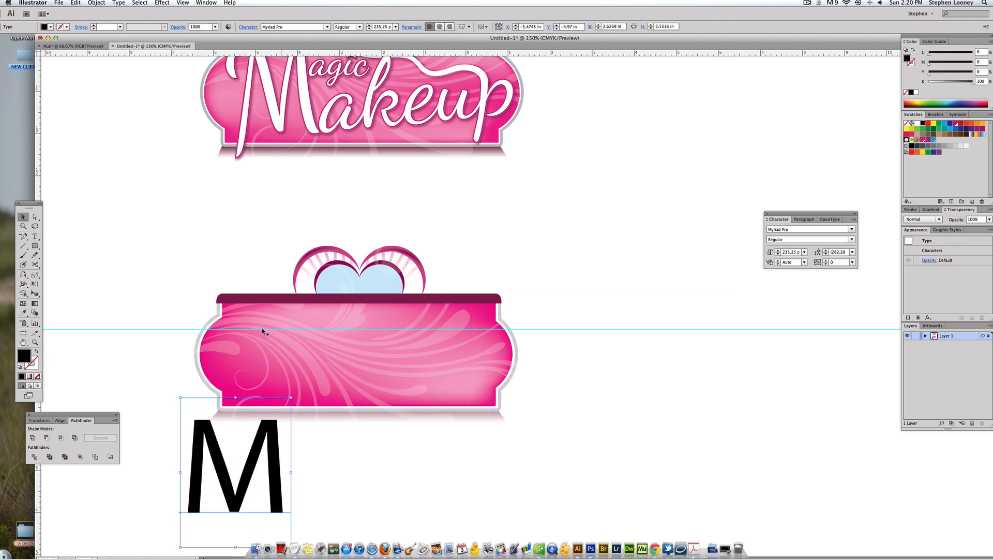
Step: Set the font of the letter "M" to Dancing Script OT
scroll(263, 136, up, 1)
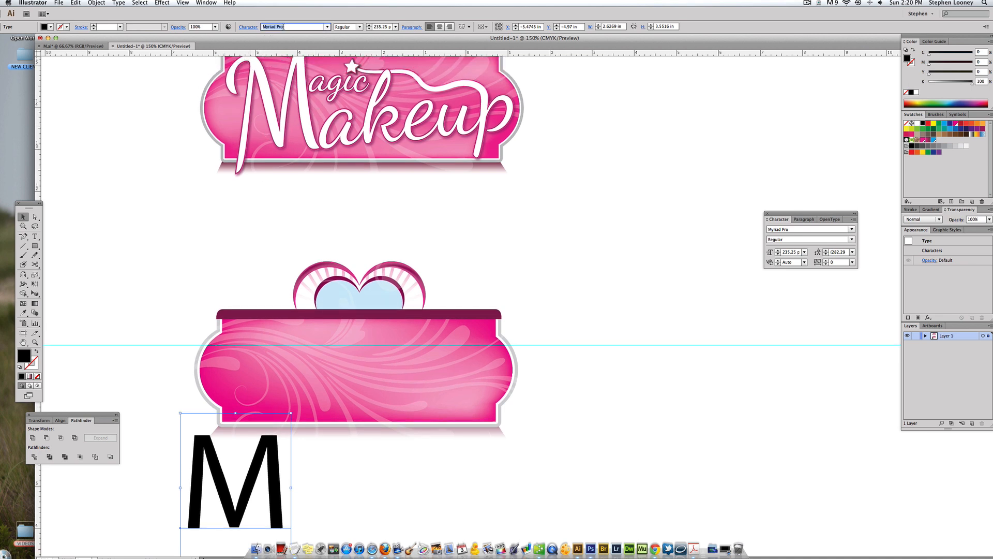
text(Dancing Script OT)
key(Return)
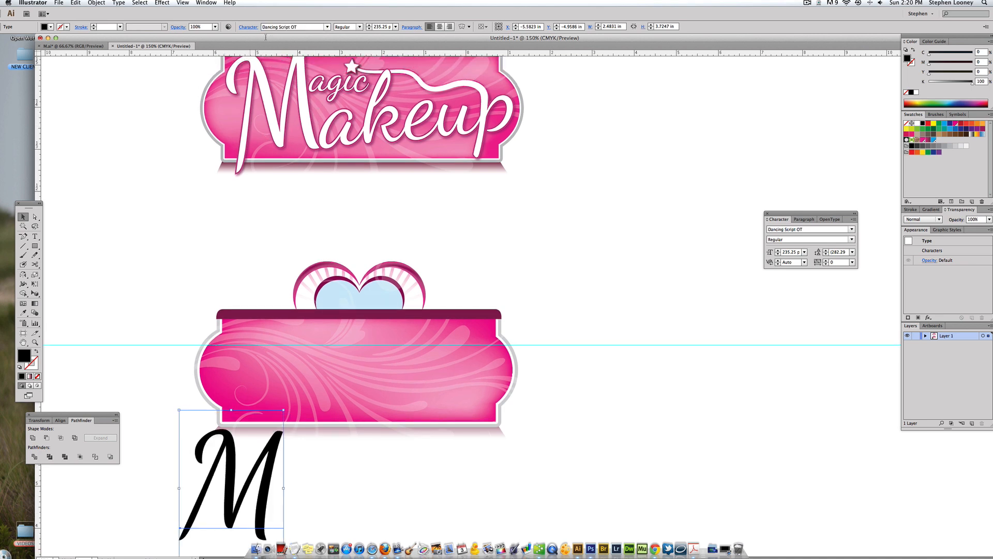
Step: Place the "M" over the left part of the recreated badge and rotate it to match the original logo's M
drag(246, 440, 253, 193)
drag(350, 209, 352, 309)
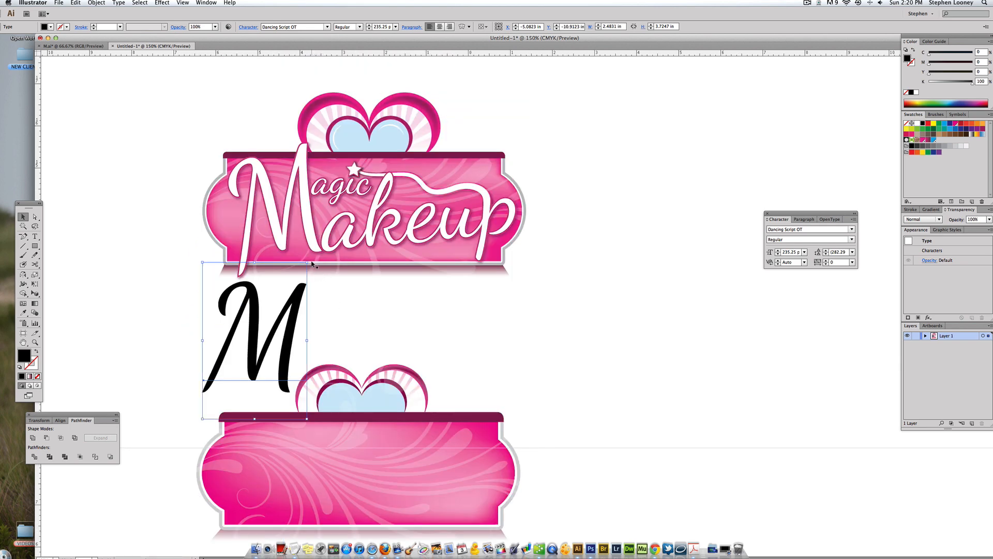
drag(308, 259, 386, 403)
click(258, 340)
click(266, 398)
double_click(385, 403)
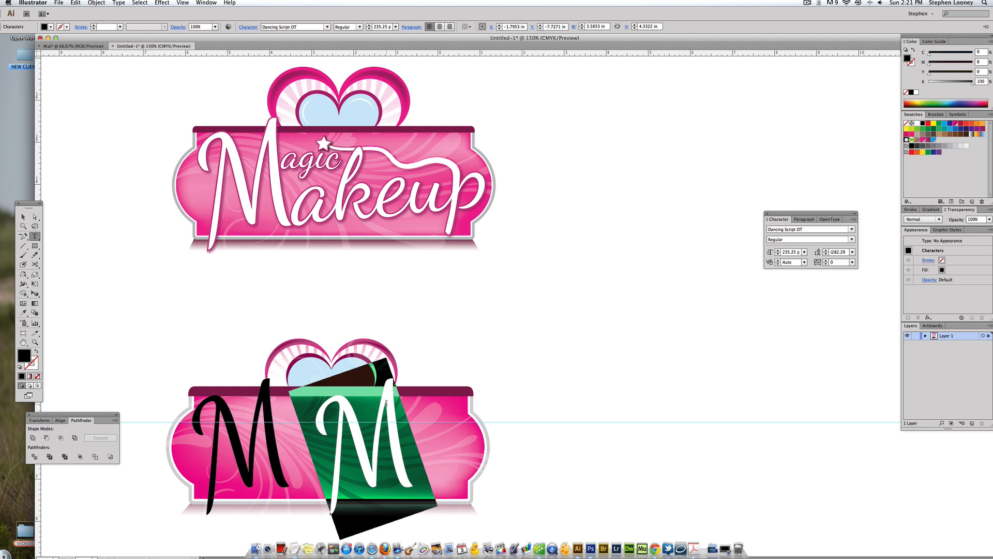
text(agic)
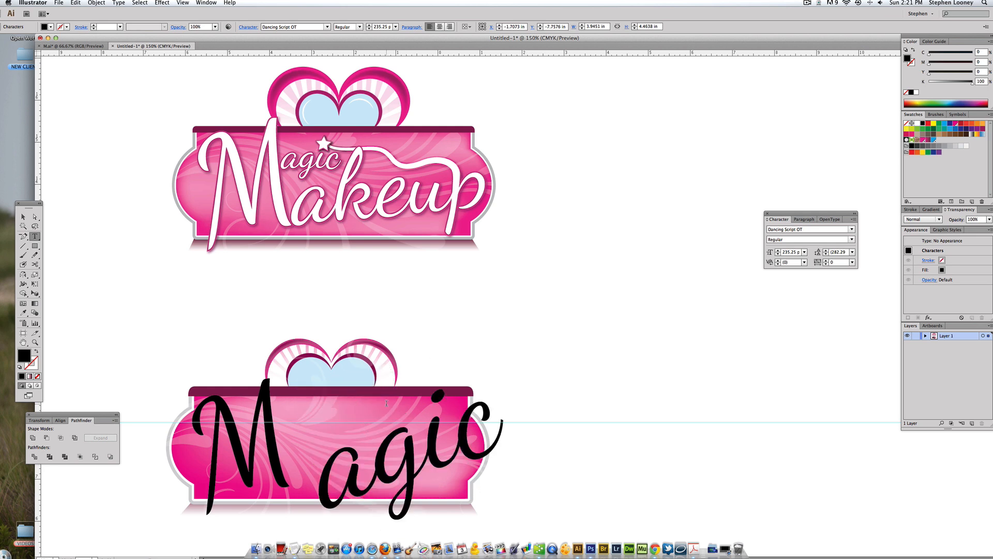
key(Escape)
key(Delete)
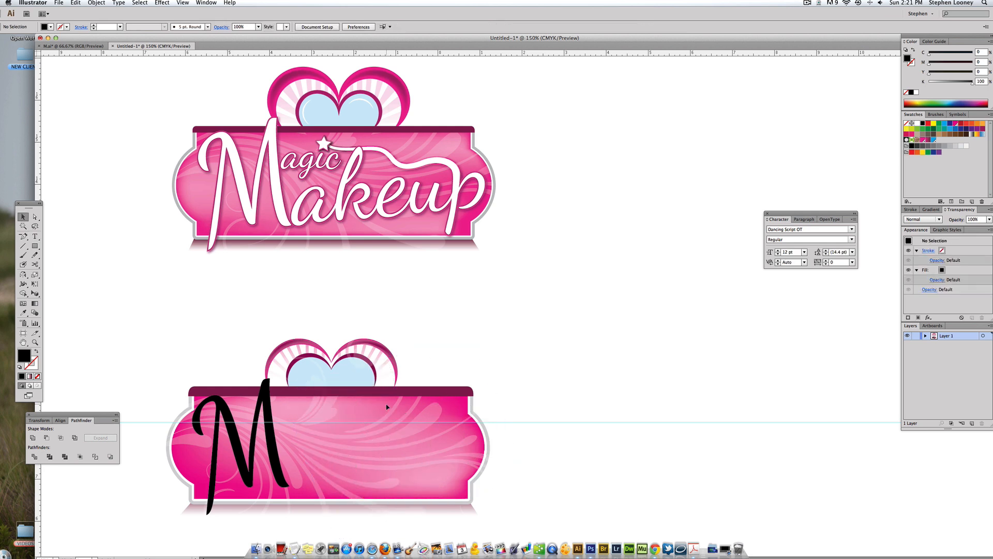
Step: Add the text "agic", scale it to about 74 pt, and place it beside the upper part of the M
key(t)
click(428, 306)
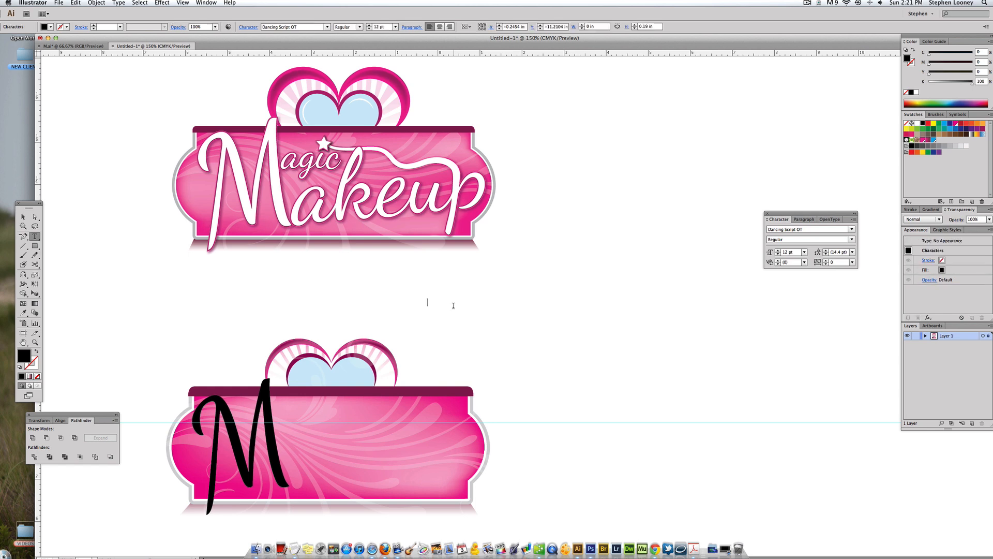
text(agic)
key(Escape)
drag(428, 305, 377, 385)
Step: Duplicate "agic" below itself, change the copy to "akeup", and enlarge it to about 155 pt beside the M
drag(325, 415, 401, 465)
text(takeup)
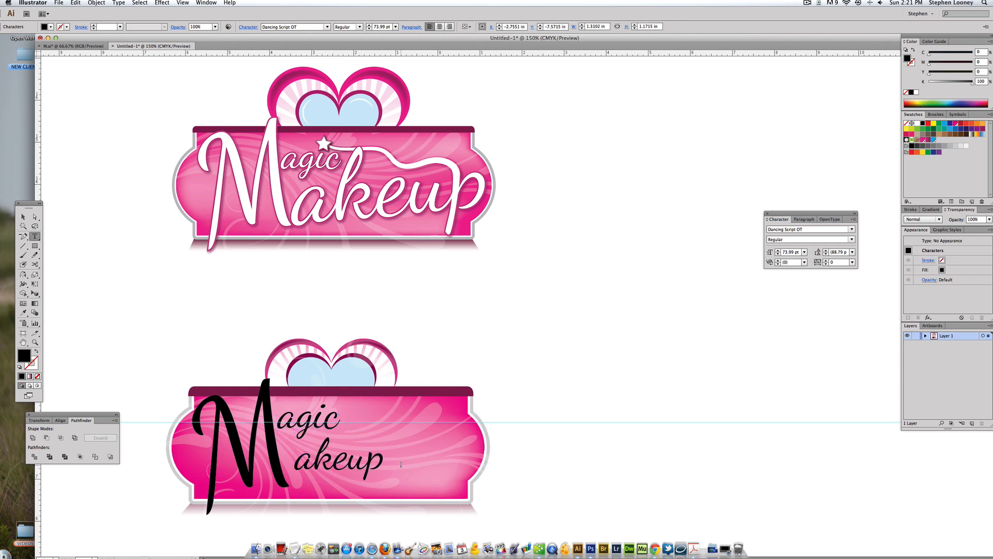
key(Escape)
drag(386, 430, 484, 376)
drag(406, 447, 401, 463)
drag(472, 452, 471, 451)
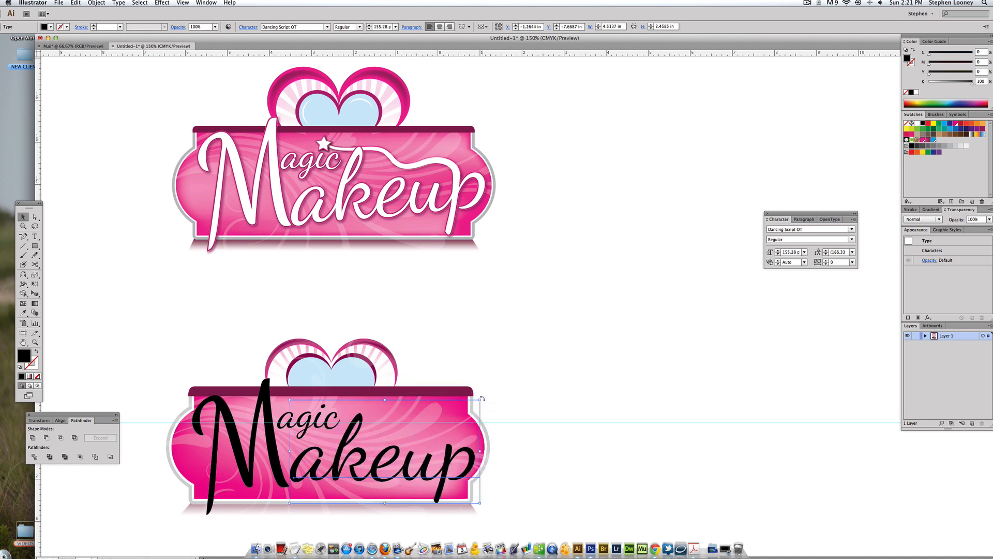
Step: Rotate the "akeup" text slightly counterclockwise and nudge it upward to match the slant of the original lettering
drag(482, 397, 476, 391)
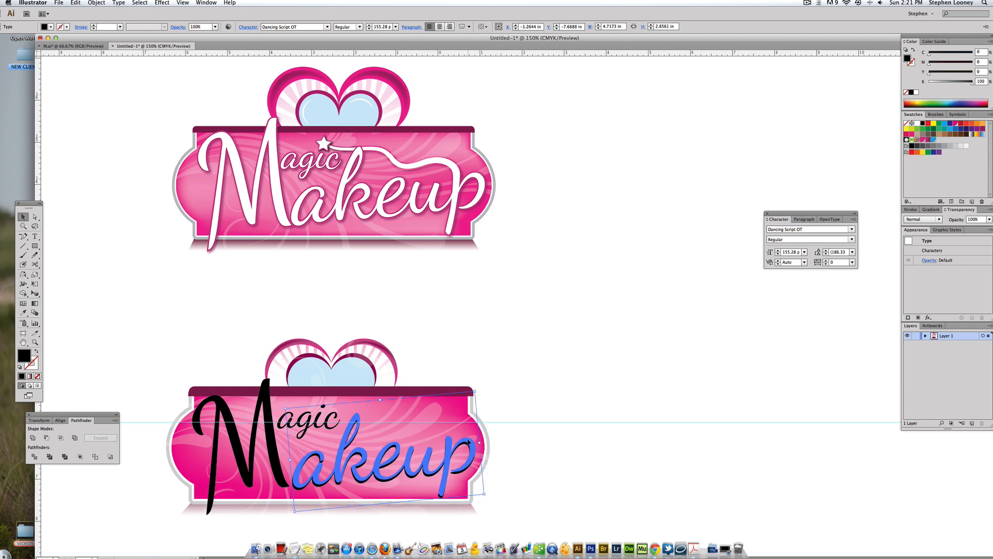
drag(470, 440, 479, 429)
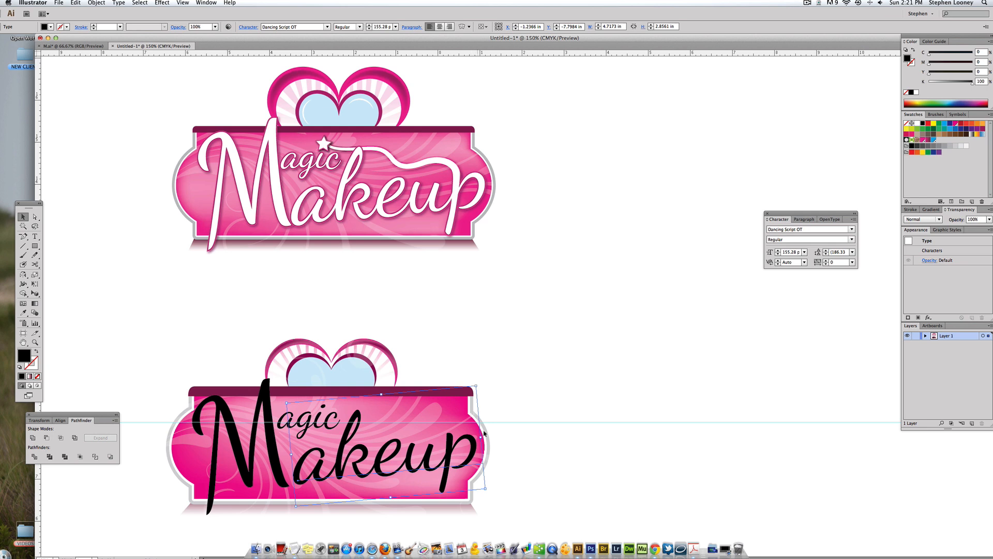
key(a)
click(512, 442)
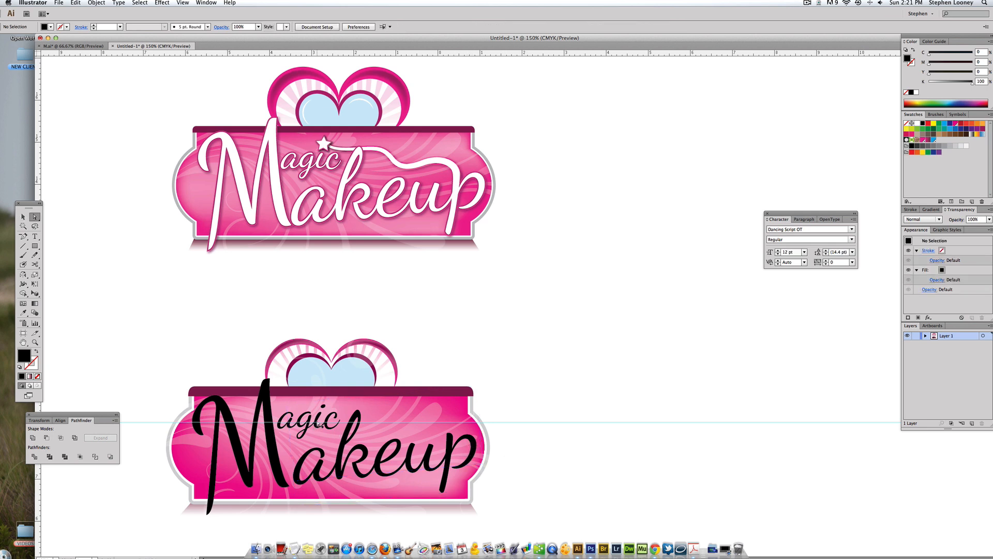
click(321, 424)
key(BackSpace)
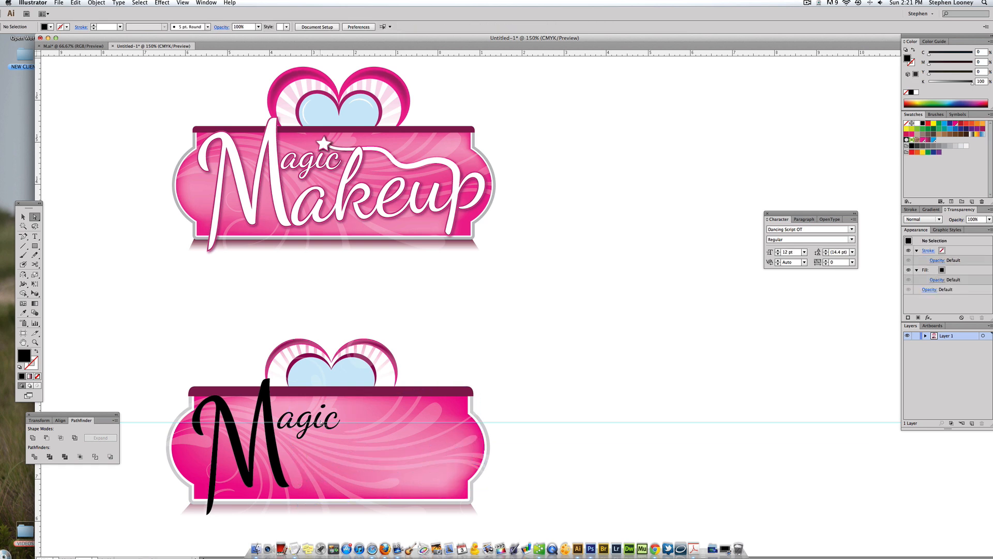
key(super+z)
click(527, 414)
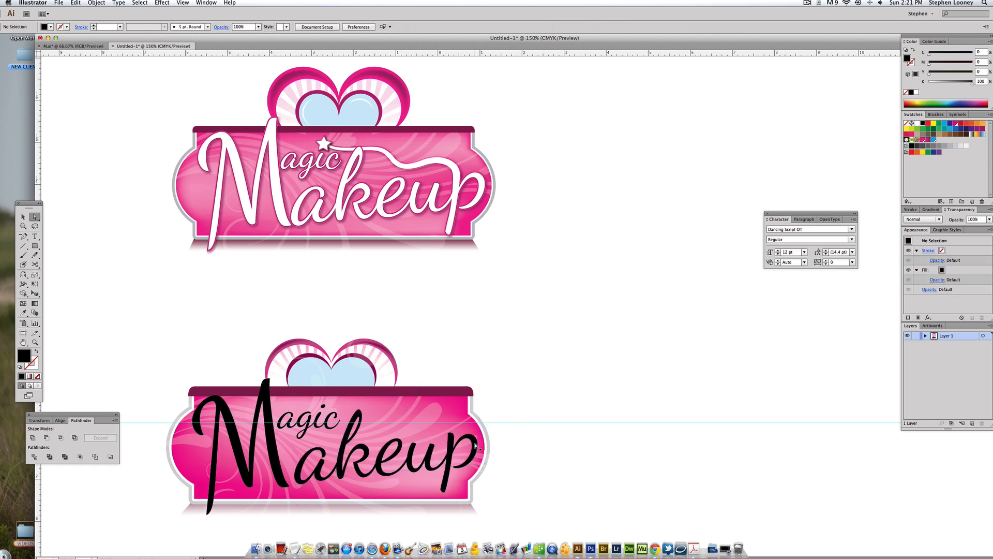
Step: Compare the recreated lettering with the original logo's wavy line running from the p to the star
drag(475, 426, 479, 427)
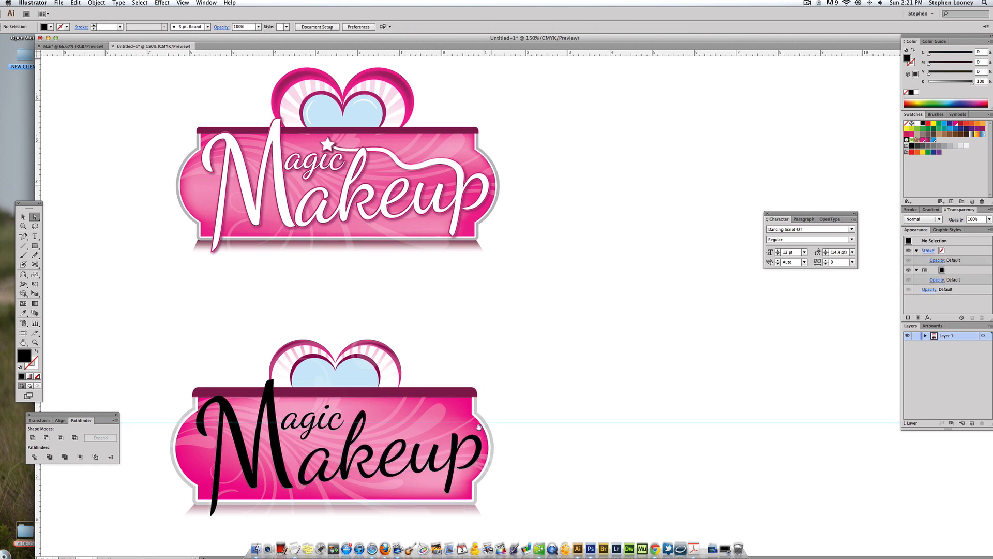
click(321, 427)
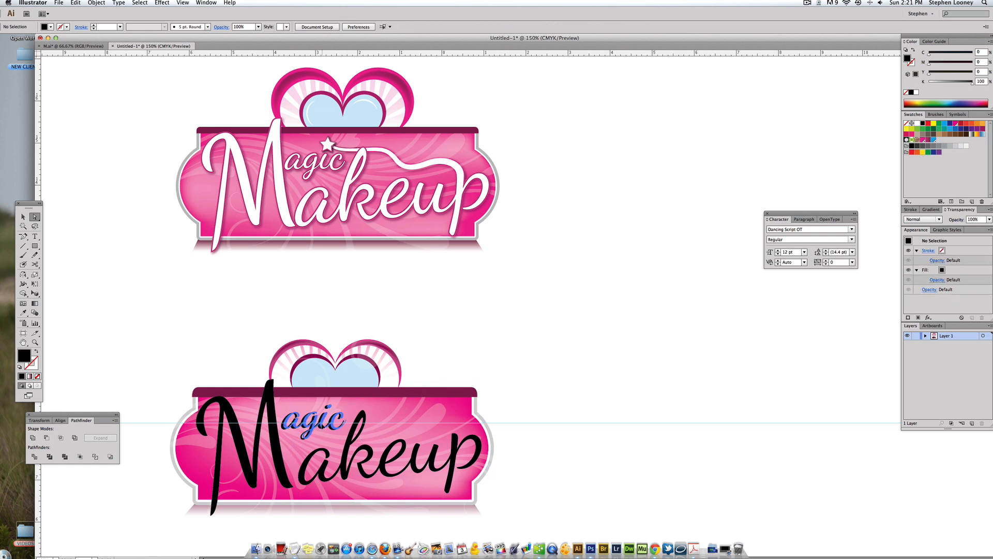
click(535, 347)
scroll(479, 372, down, 2)
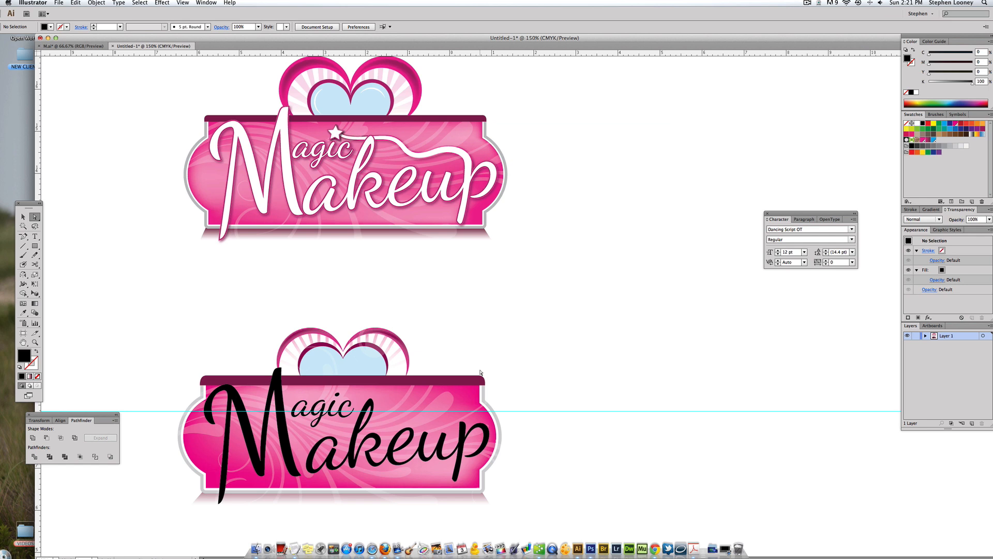
key(v)
scroll(375, 409, left, 1)
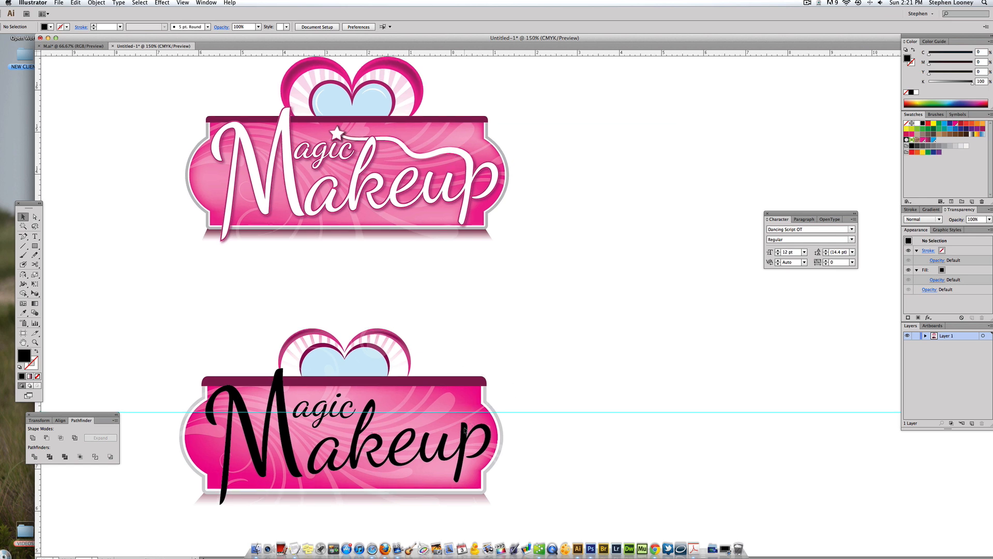
drag(244, 328, 733, 550)
drag(397, 328, 443, 456)
alt+super+click(442, 193)
alt+super+click(479, 210)
alt+super+click(510, 223)
drag(527, 229, 378, 190)
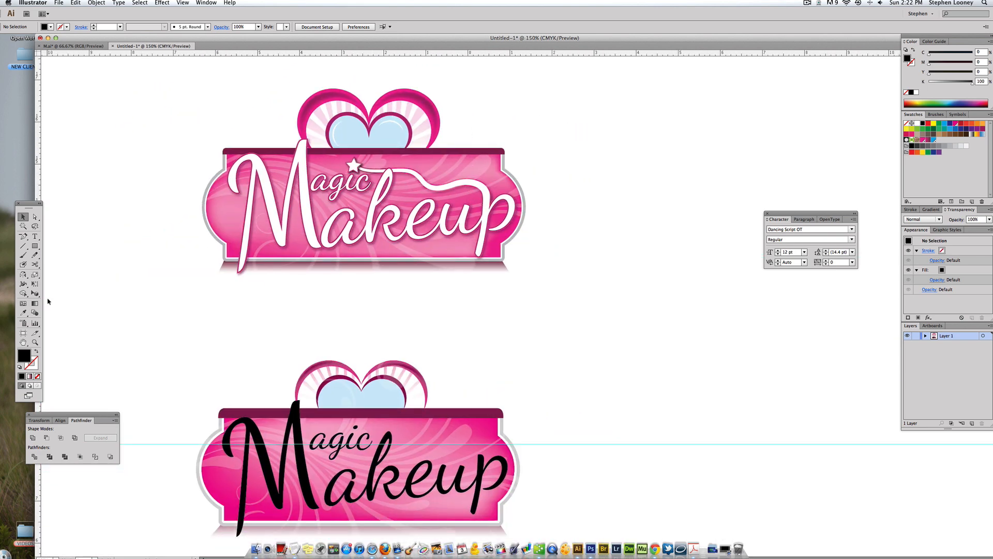
Step: Paint a wavy line about 2.81 in wide between the end of "agic" and the top of the p, using the 5 pt. Round brush
click(23, 256)
mouse_move(482, 456)
mouse_down()
mouse_move(472, 440)
mouse_move(425, 444)
mouse_move(365, 425)
mouse_up()
drag(194, 322, 535, 517)
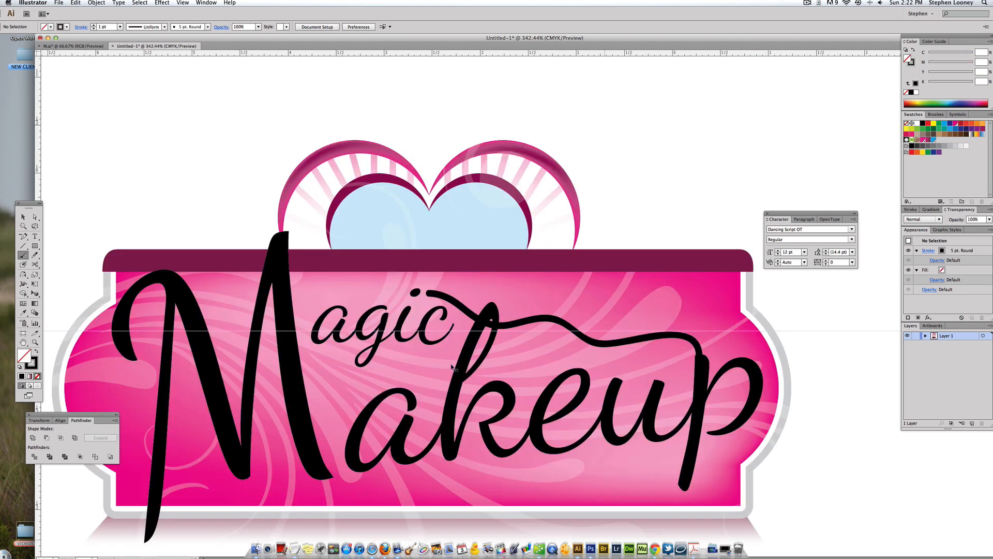
Step: Set the stroke weight of the painted wavy line to 2 pt
key(super+minus)
drag(487, 347, 538, 312)
key(super+minus)
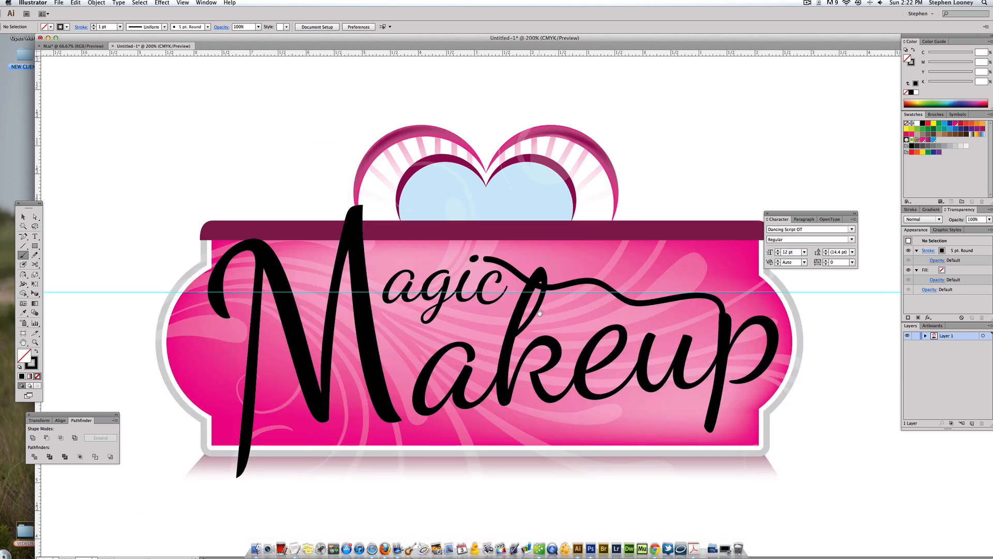
mouse_move(476, 338)
mouse_down()
mouse_move(417, 343)
mouse_move(373, 366)
mouse_up()
key(v)
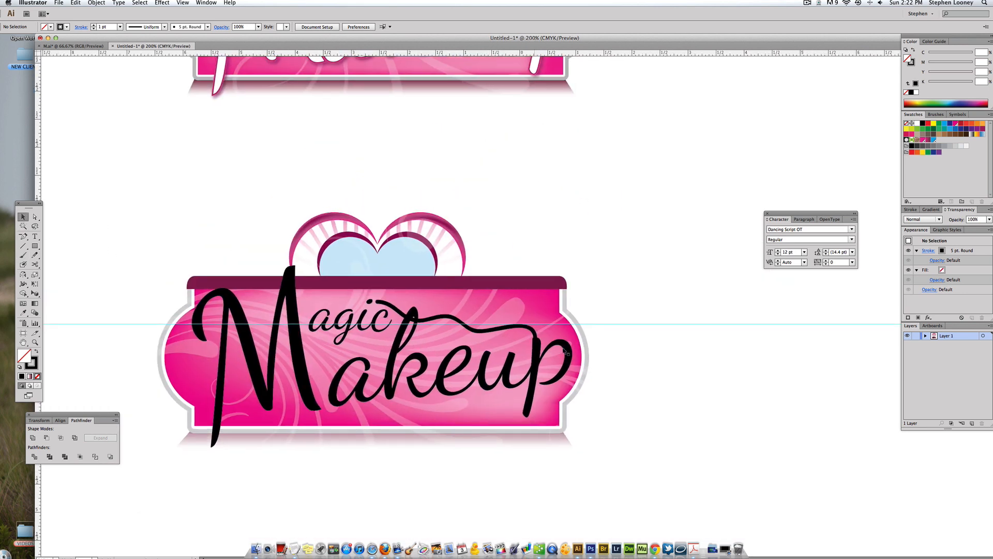
click(536, 335)
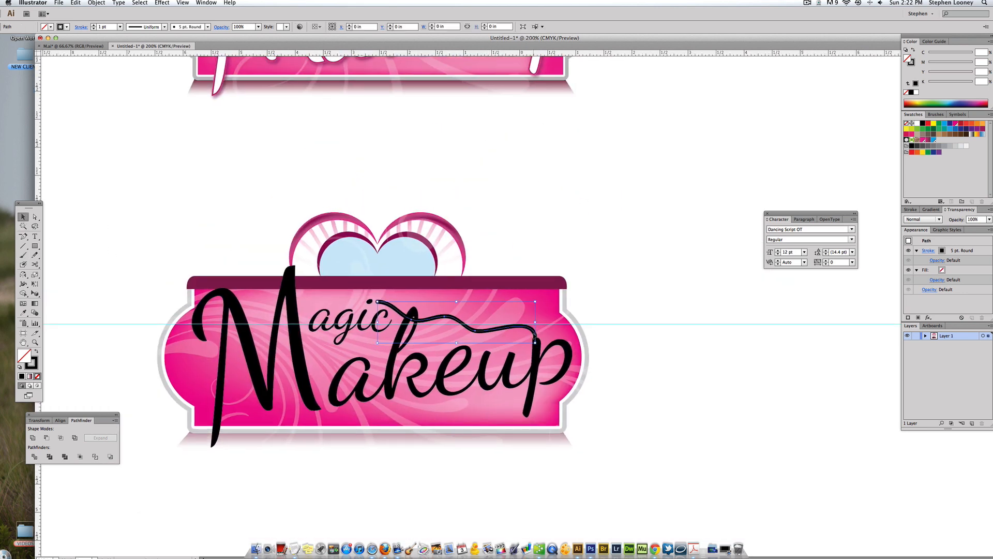
click(910, 209)
click(933, 218)
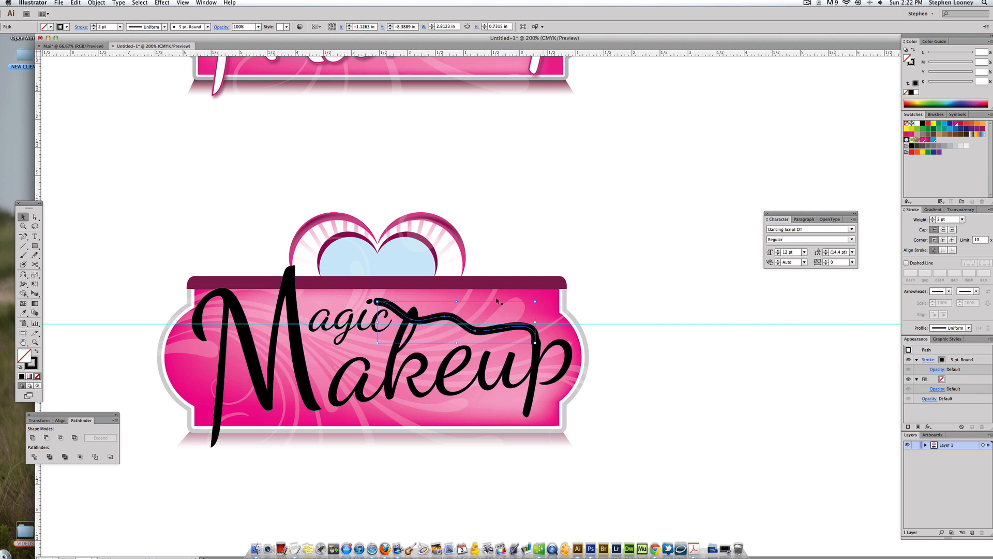
Step: Nudge the wavy line so its lower end lines up with the top of the p's stem
drag(523, 330, 527, 330)
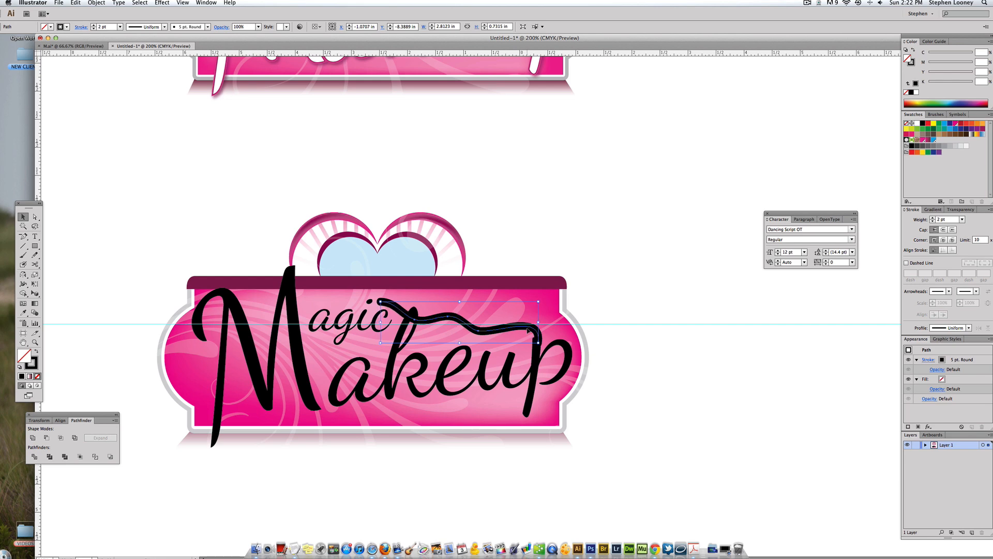
drag(428, 270, 622, 394)
drag(521, 311, 514, 309)
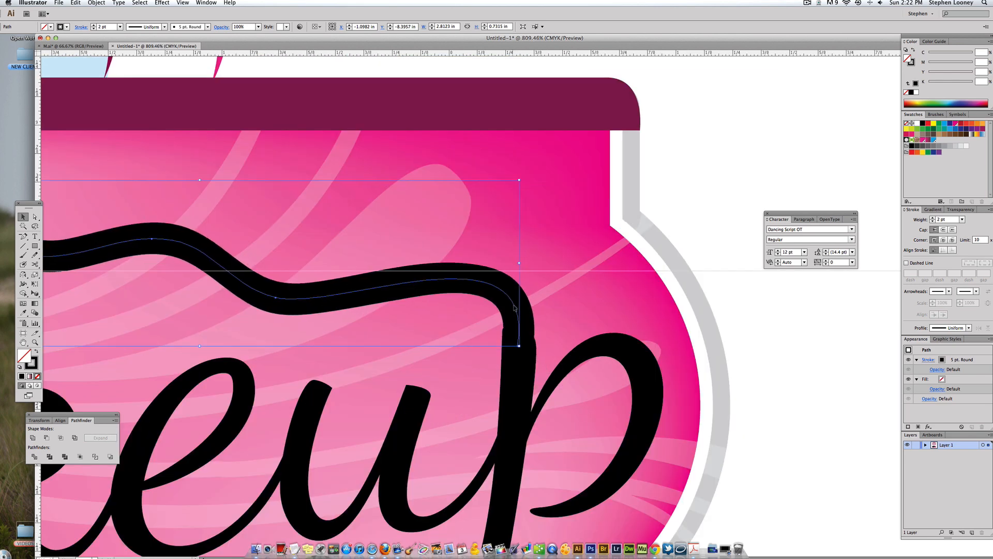
Step: Set the stroke weight of the wavy line above "akeup" to 2.25 pt
click(951, 219)
key(Return)
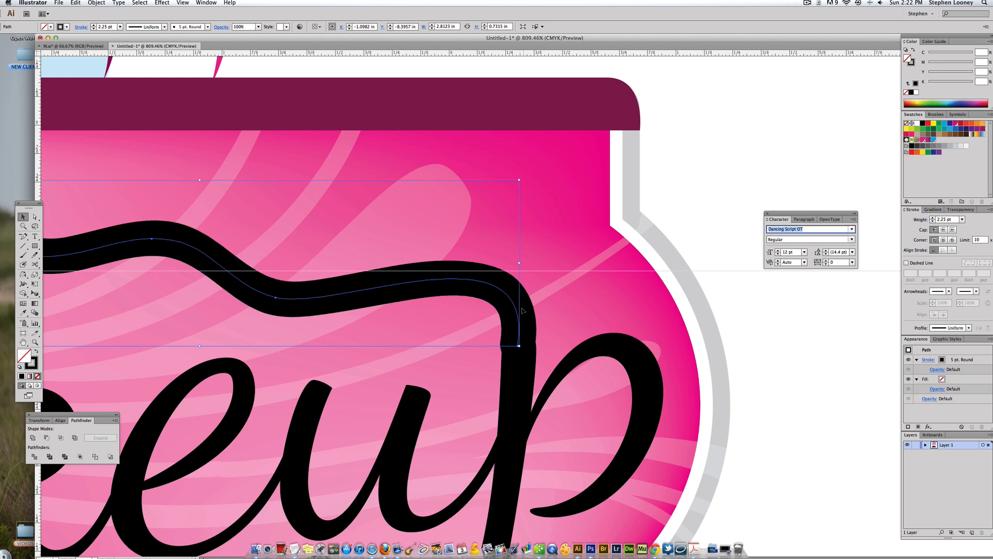
key(super+minus)
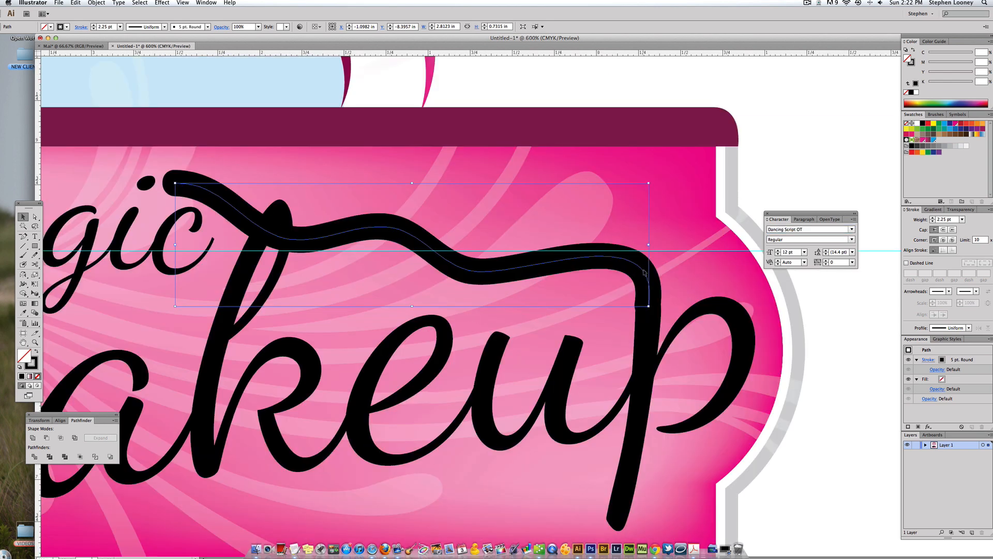
click(738, 199)
key(super+minus)
key(super+minus)
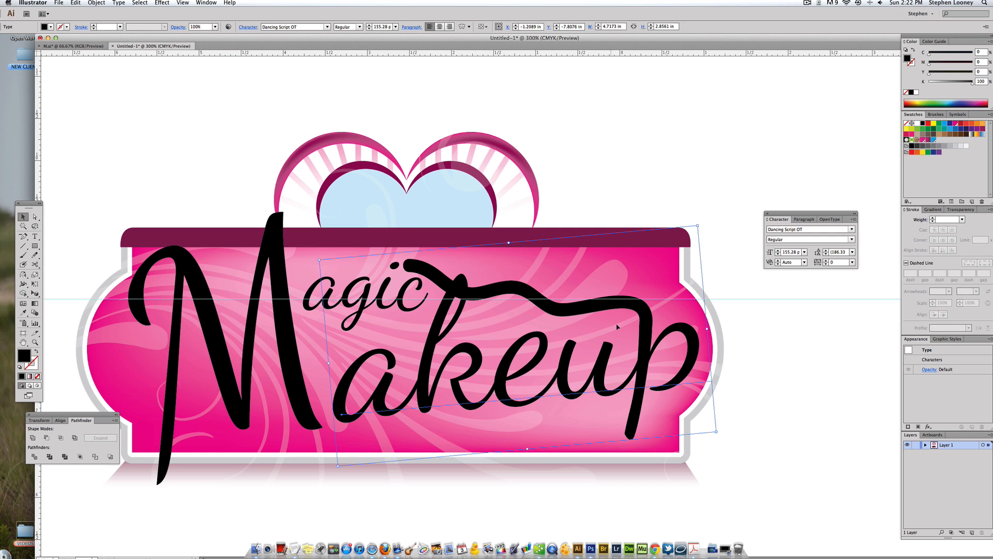
Step: Convert the wavy line's stroke into a filled shape with Outline Stroke
click(626, 307)
click(97, 2)
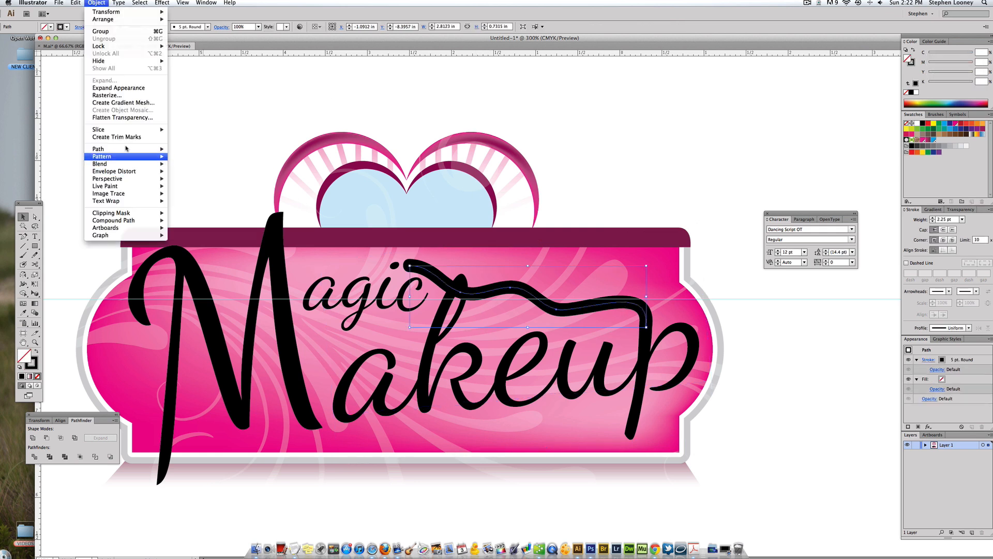
mouse_move(126, 149)
click(217, 167)
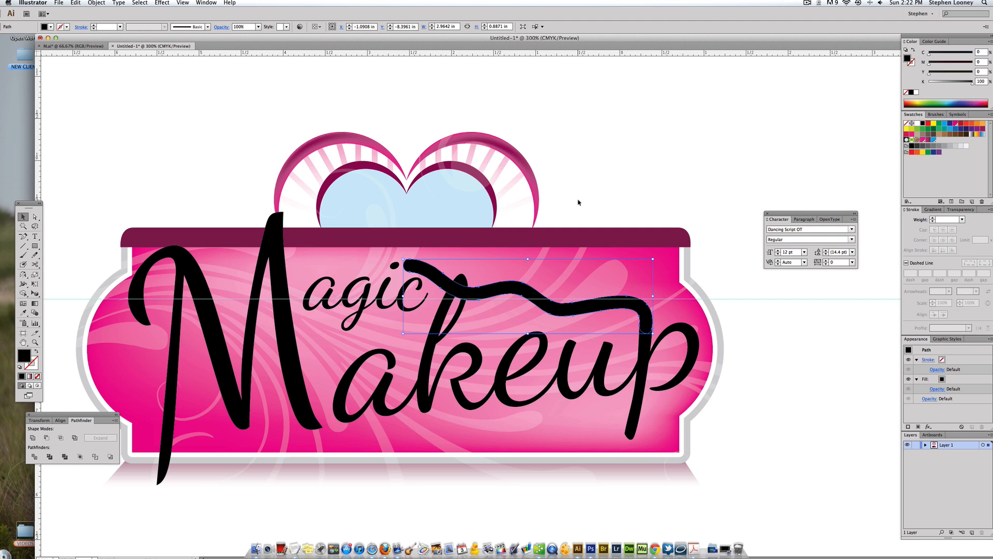
shift+click(685, 331)
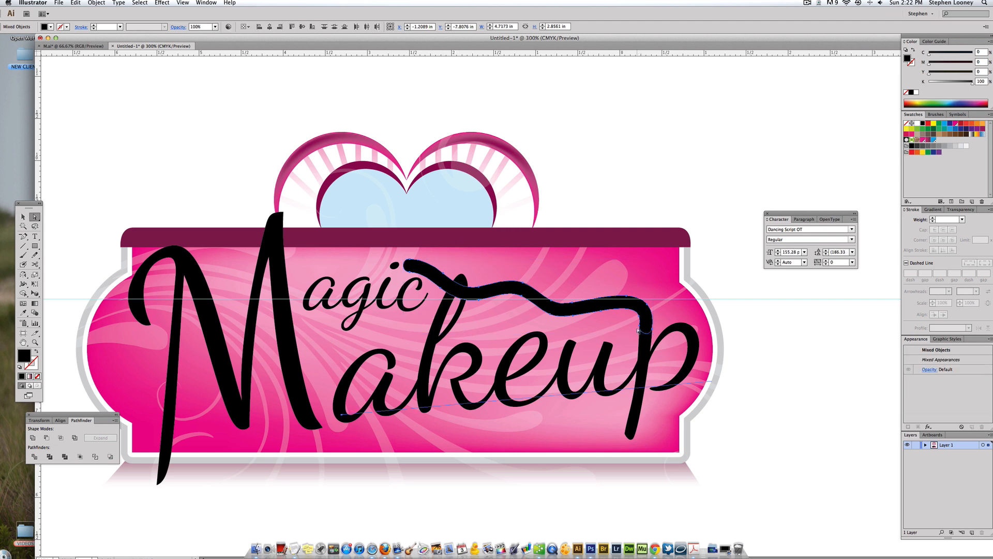
click(588, 207)
Step: Convert the large M, "agic" and "akeup" text objects to outlines
click(386, 373)
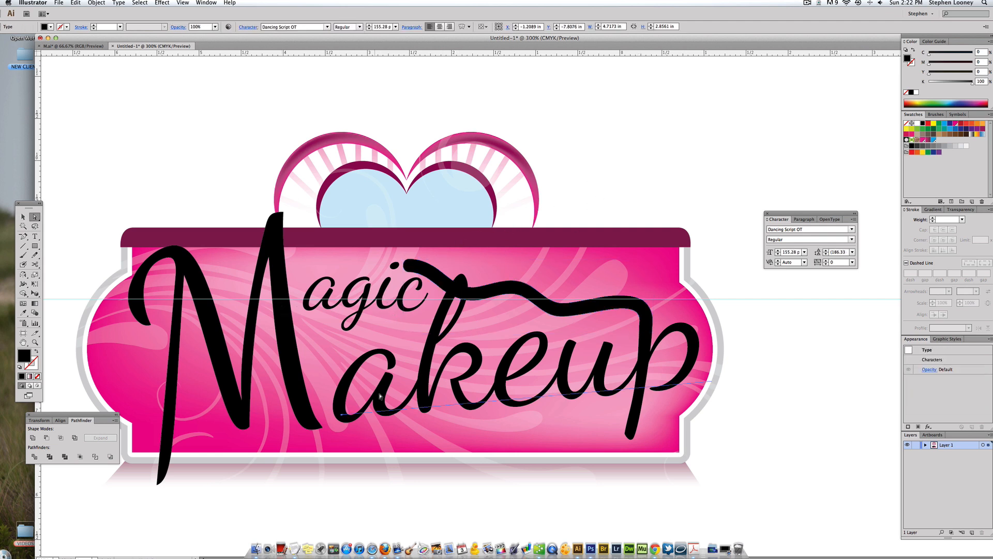
shift+click(325, 284)
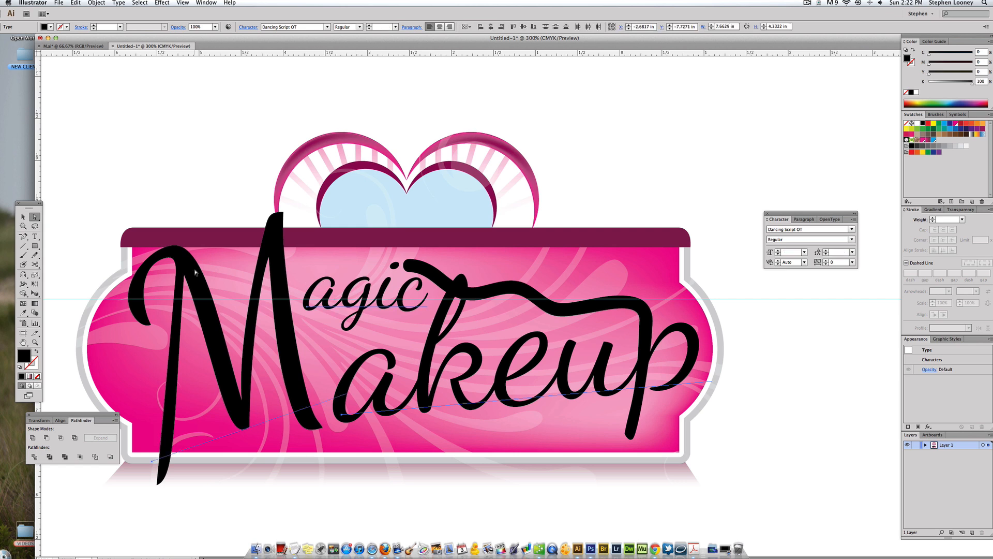
scroll(270, 275, up, 1)
click(96, 3)
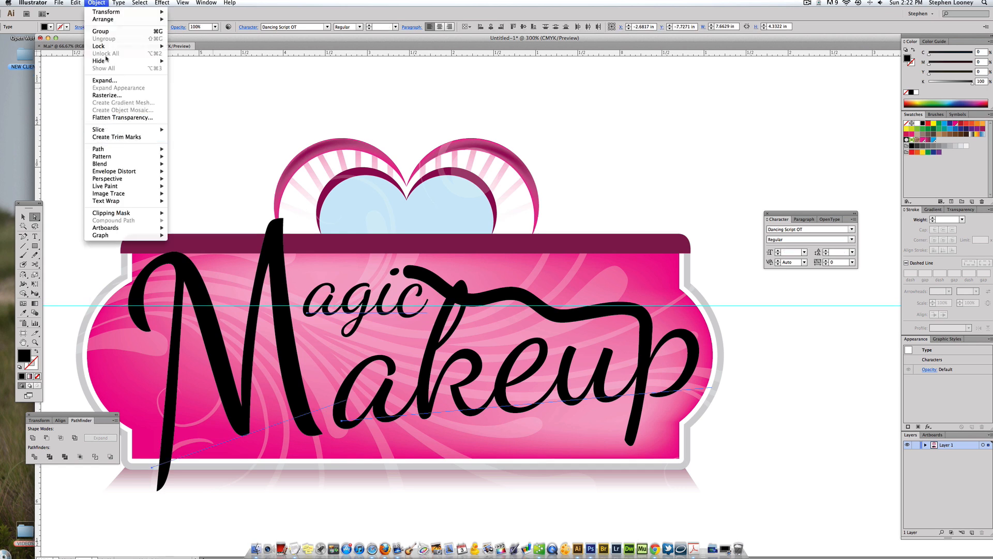
mouse_move(118, 3)
click(133, 85)
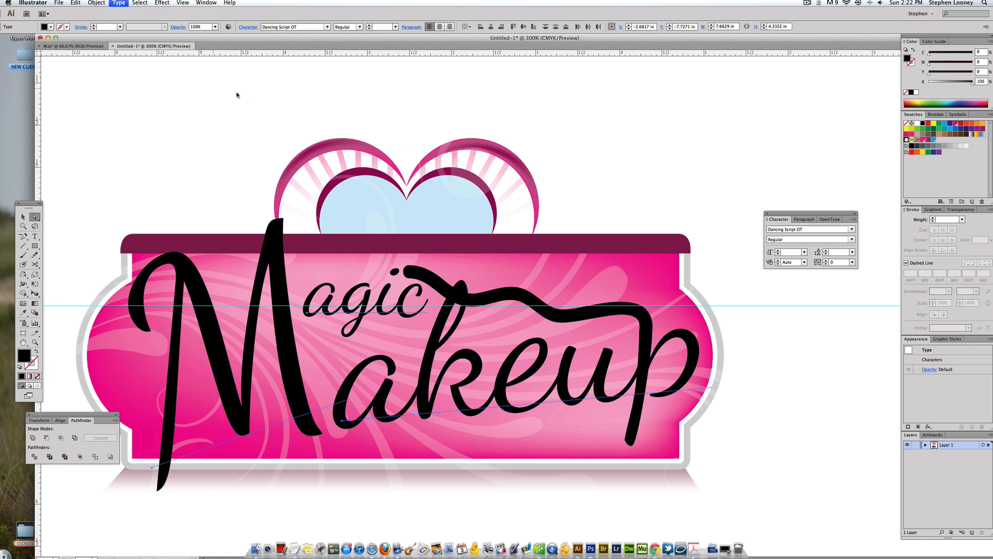
click(237, 96)
Step: Reshape the outlined wavy line with Direct Selection so its starting end beside "agic" becomes thinner
click(523, 298)
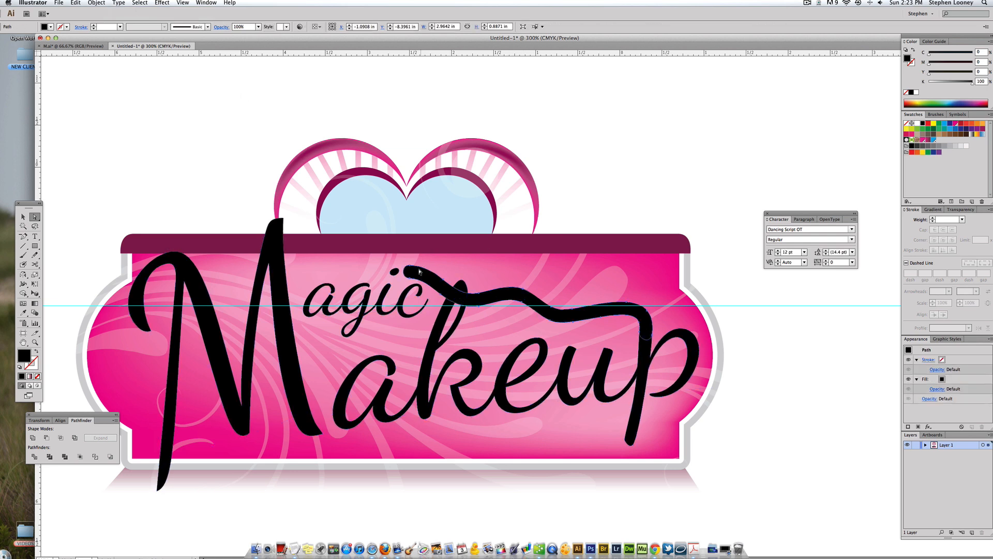
click(409, 265)
click(410, 266)
drag(410, 267, 520, 293)
click(481, 294)
click(601, 178)
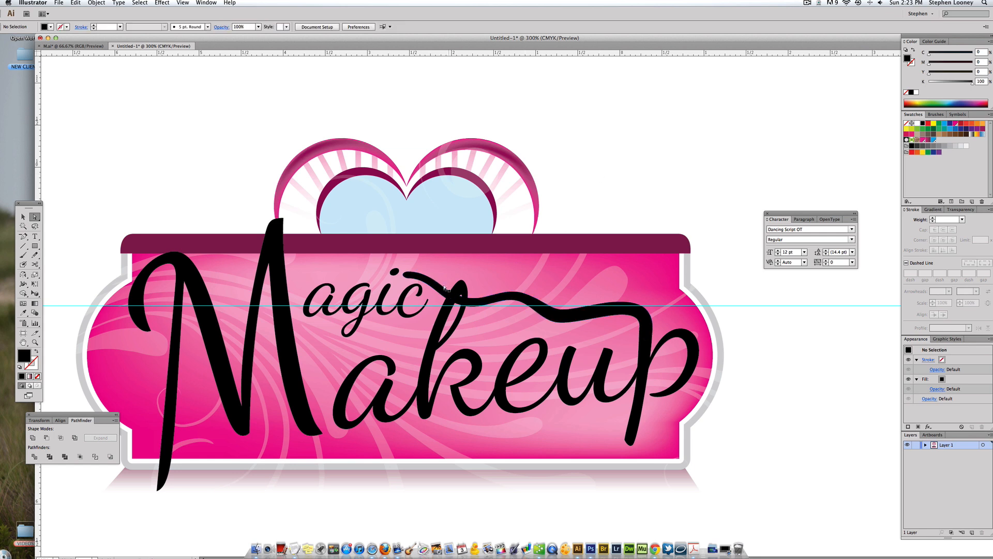
Step: Try to reshape the wavy line's end at the p's stem, and undo the change
scroll(638, 268, down, 1)
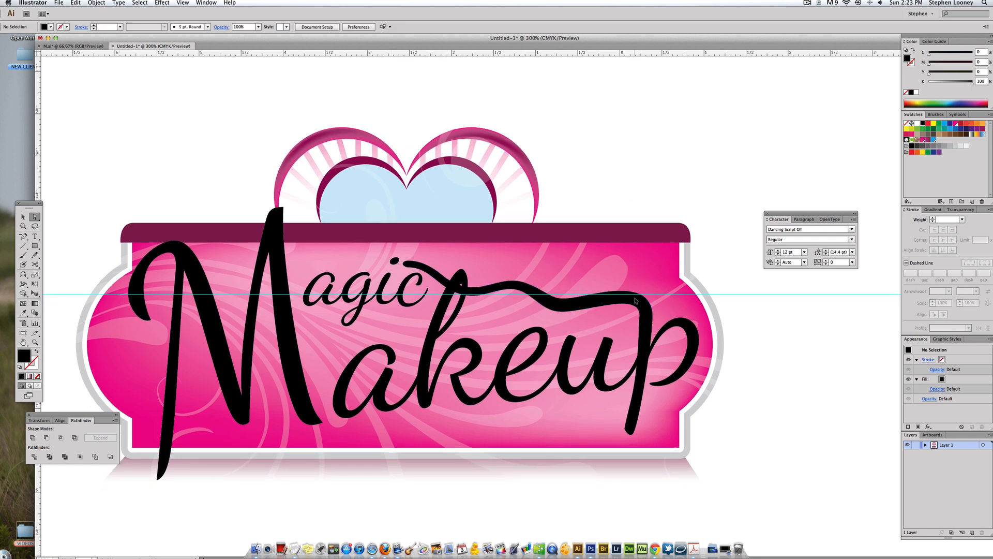
click(643, 329)
drag(640, 319, 640, 276)
key(super+z)
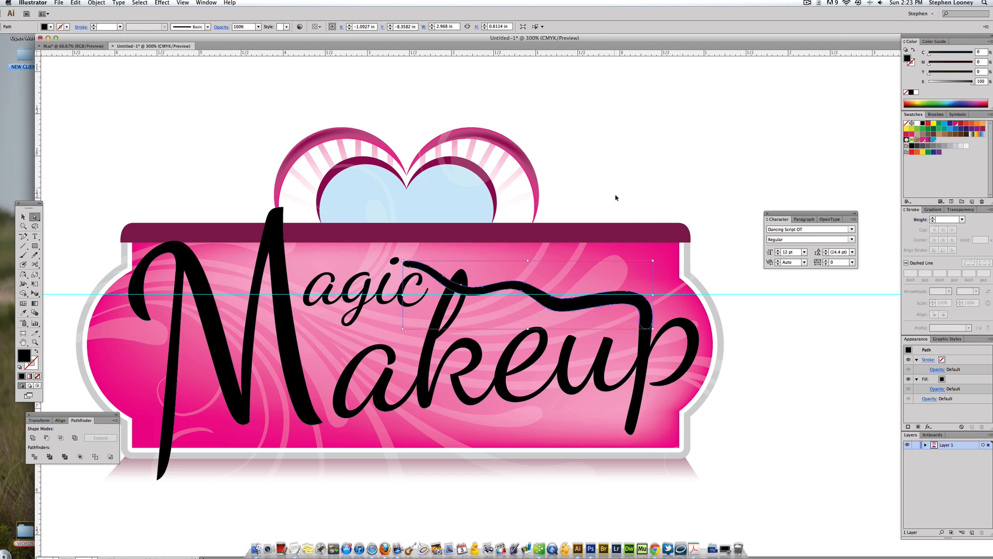
Step: Merge the wavy line with the outlined letter p using the Pathfinder Merge operation
shift+click(646, 345)
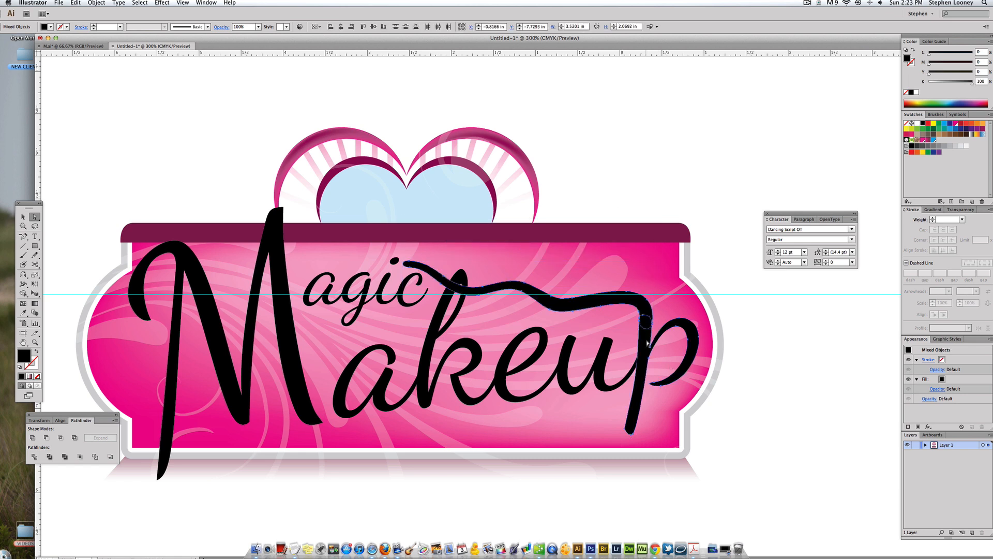
click(64, 457)
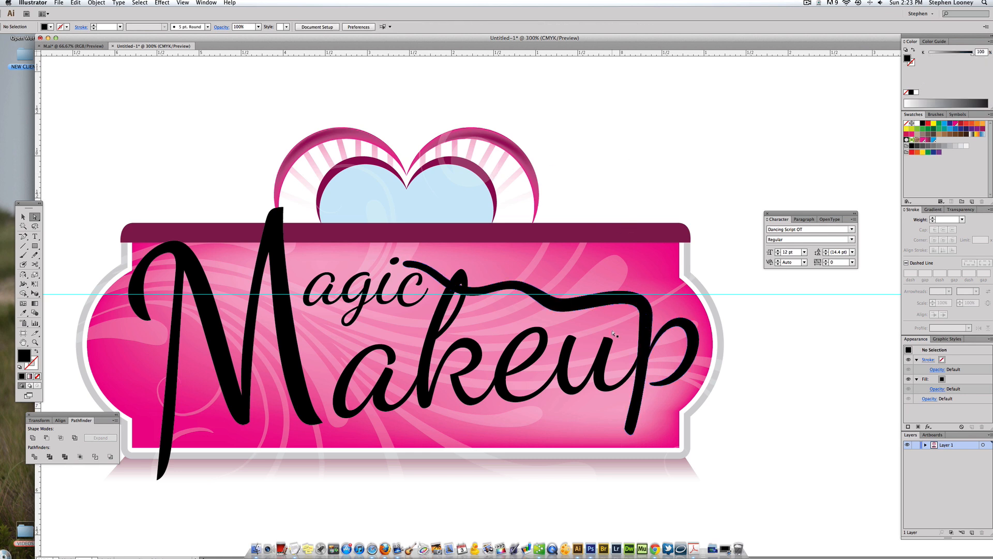
click(673, 137)
click(626, 293)
click(581, 239)
click(705, 161)
Step: Fill the M, "agic", "akeup" and the wavy line with white
key(v)
click(269, 228)
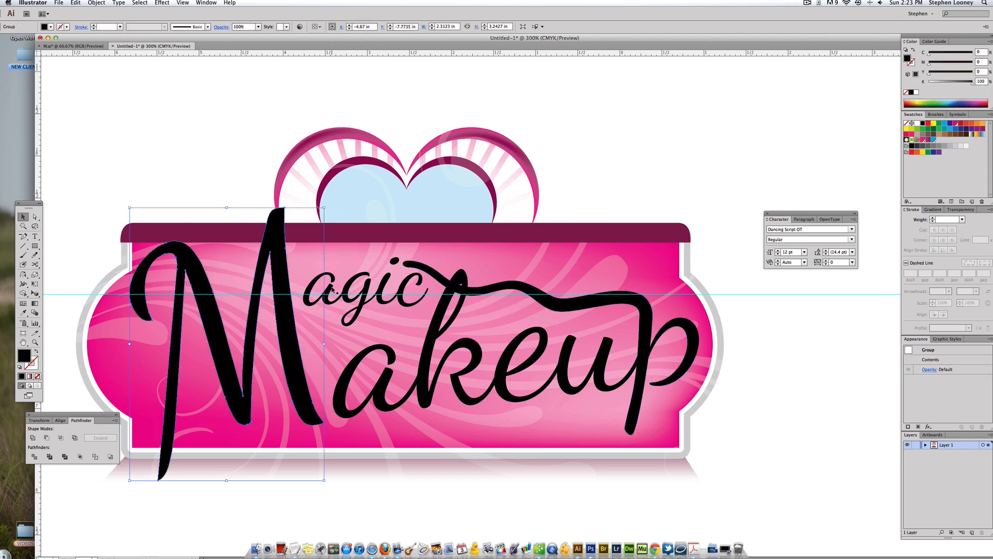
shift+click(473, 291)
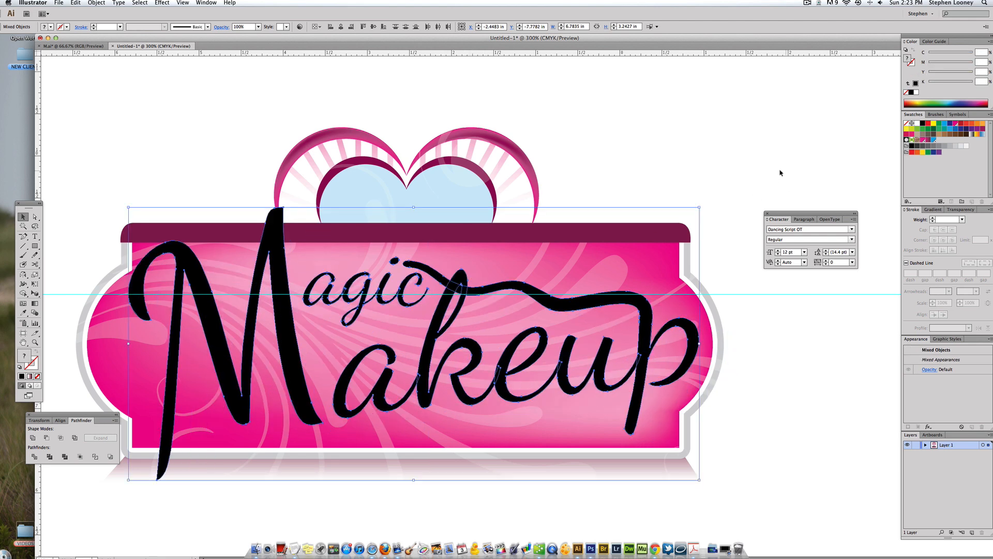
click(917, 123)
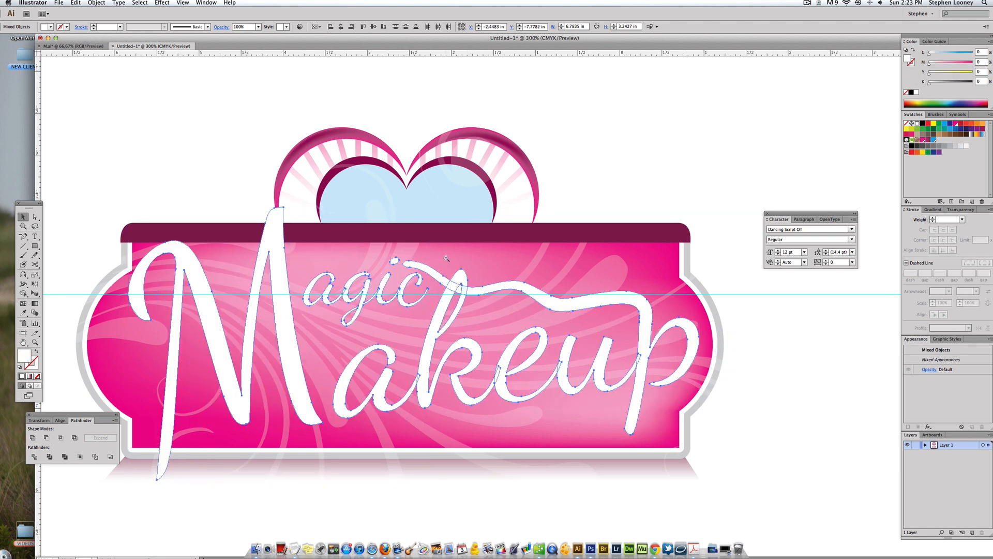
Step: Give a copy of the lettering behind the white letters a New Gradient Swatch 1 stroke and no fill
key(super+minus)
drag(474, 282, 399, 262)
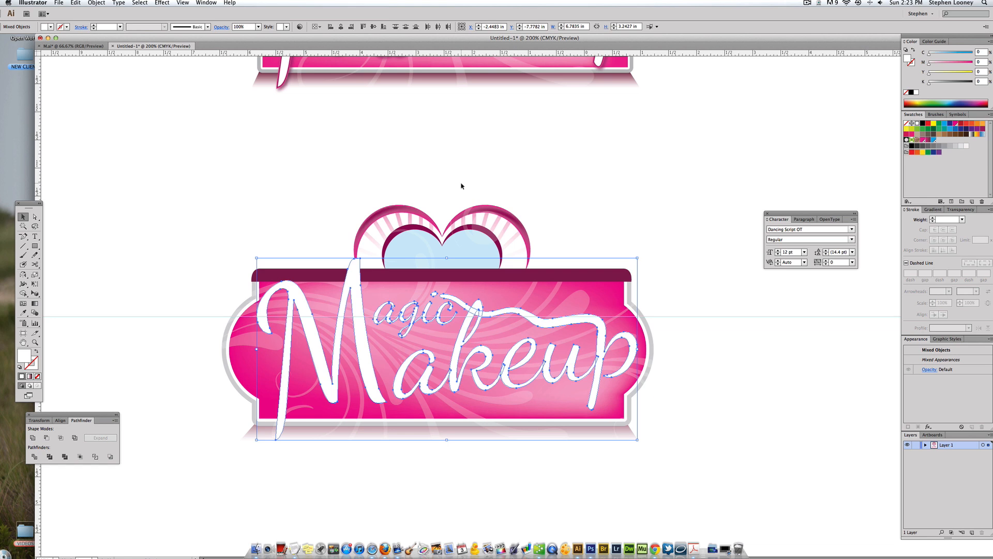
click(933, 210)
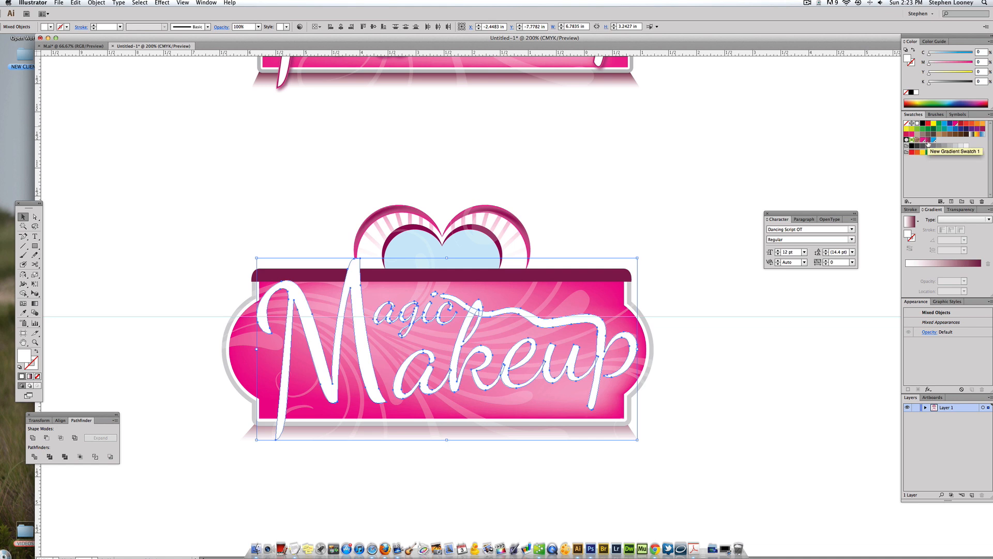
click(928, 140)
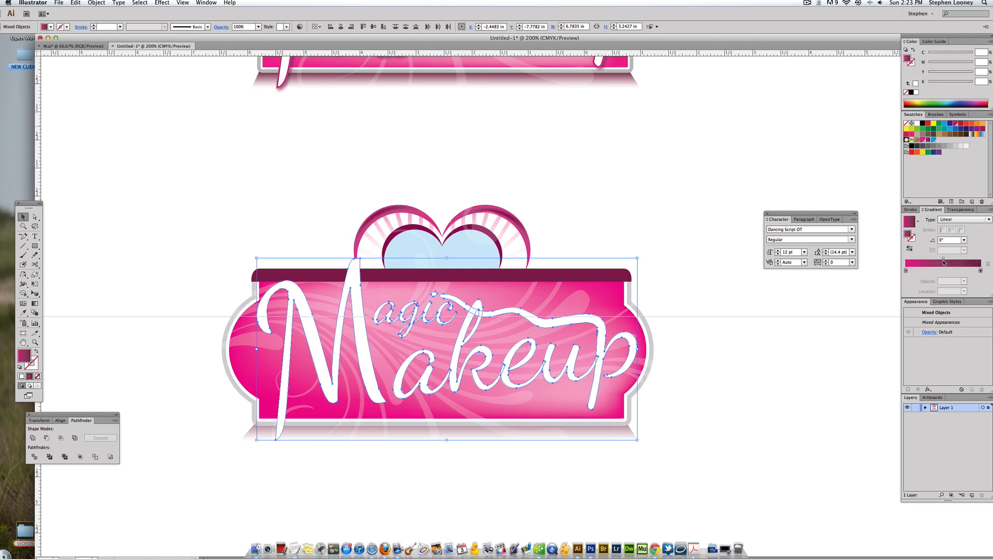
click(36, 351)
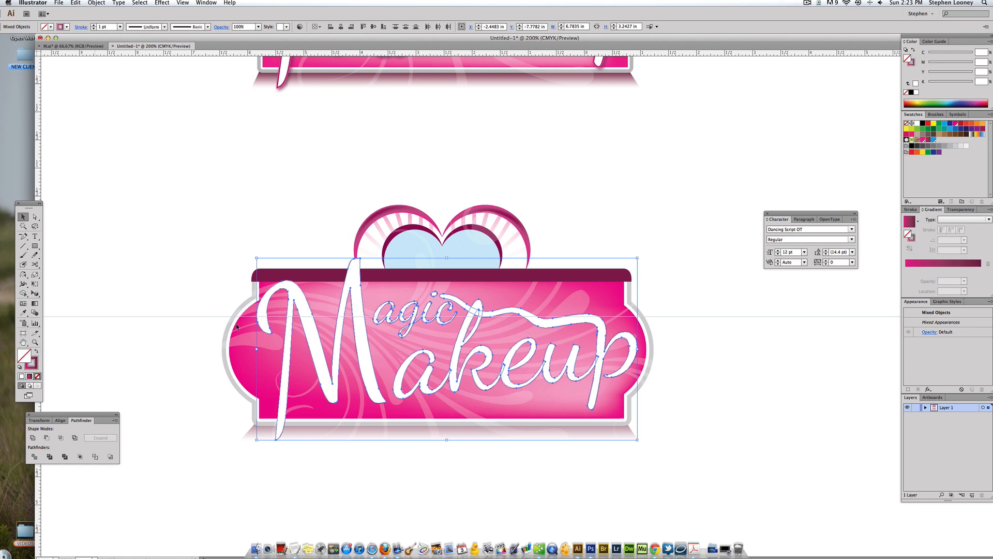
Step: Set the stroke weight of the gradient lettering copy to 6 pt
click(912, 209)
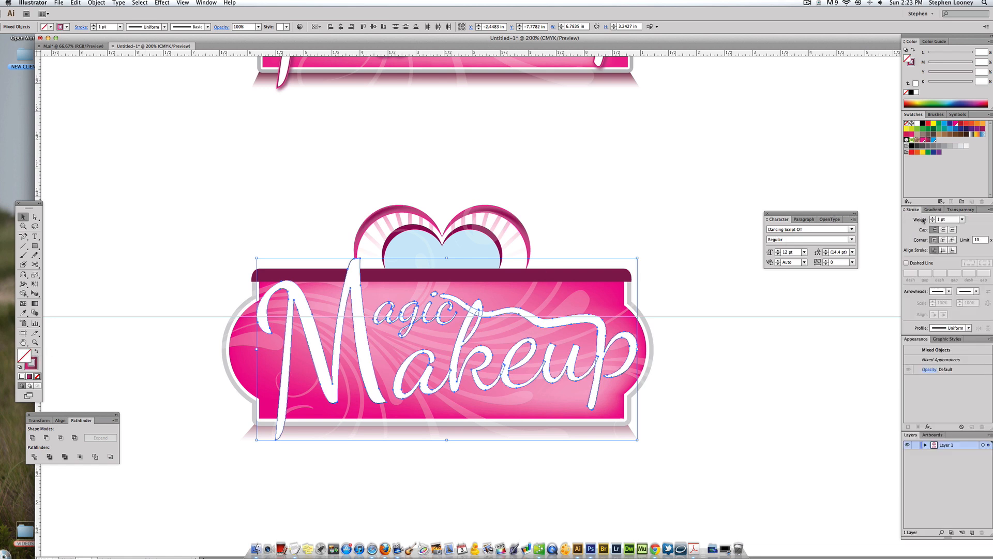
click(933, 218)
click(932, 218)
click(932, 218)
click(933, 218)
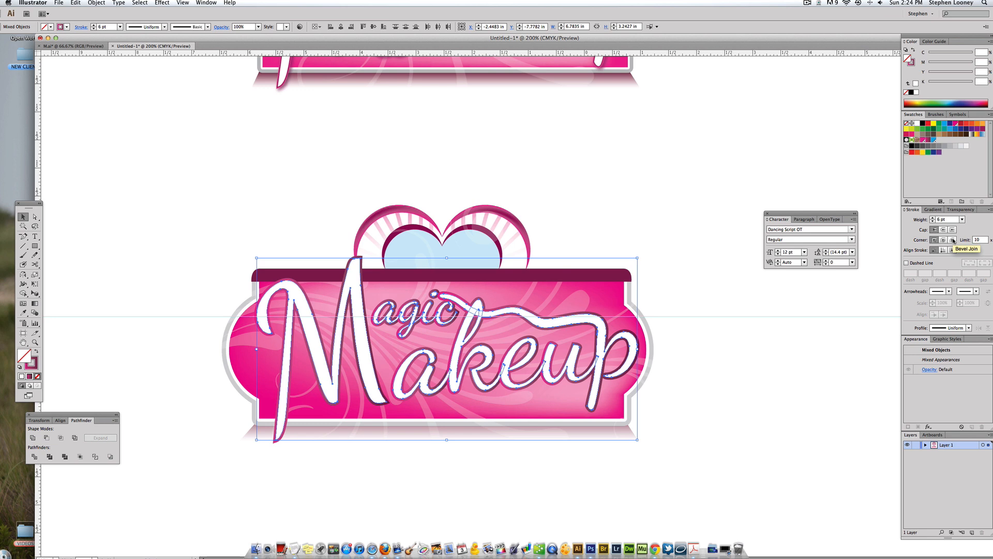
Step: Try to apply the lettering outline's gradient across the stroke
click(933, 209)
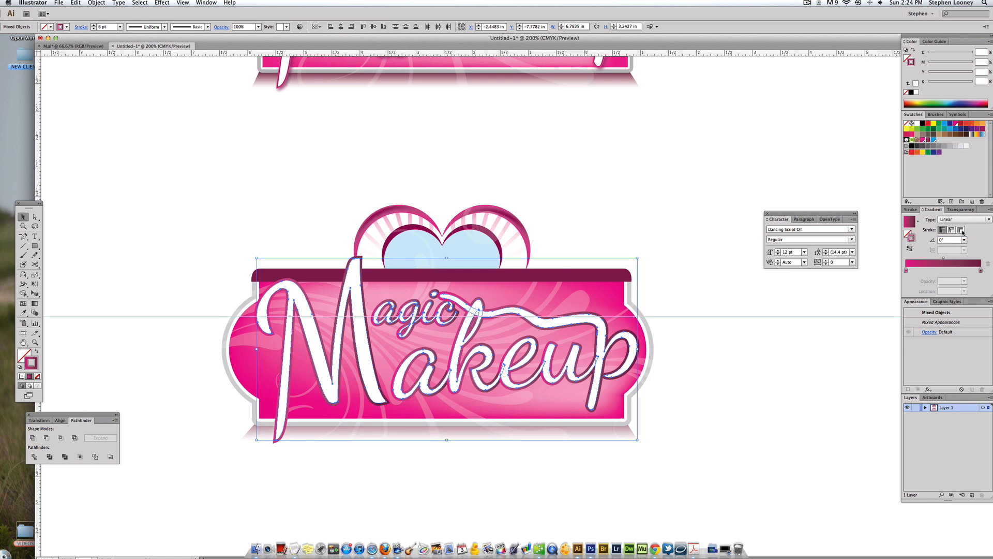
click(961, 230)
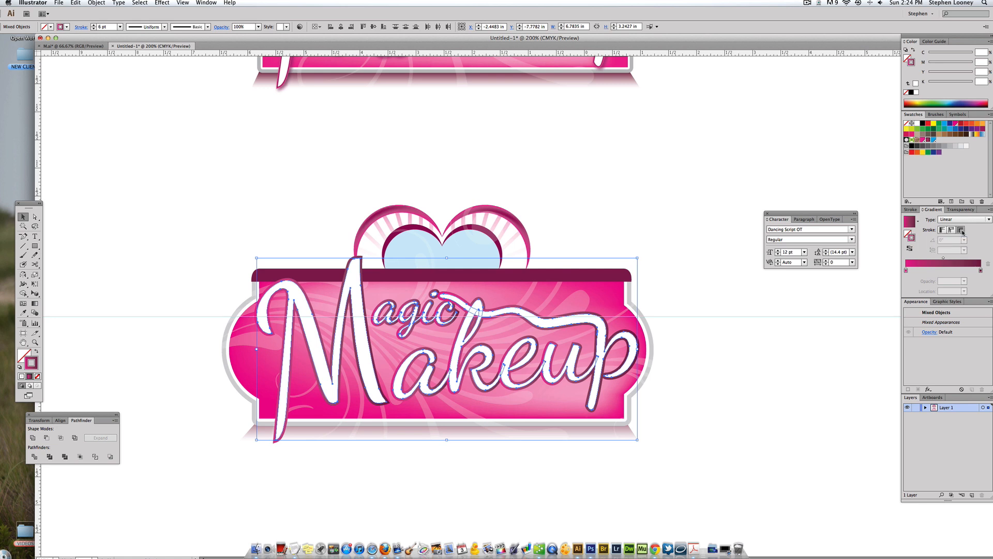
click(532, 229)
Step: Lower the miter limit of the lettering's gradient outline stroke so its sharp corners are cut off
mouse_move(157, 155)
mouse_down()
mouse_move(586, 423)
mouse_move(835, 527)
mouse_up()
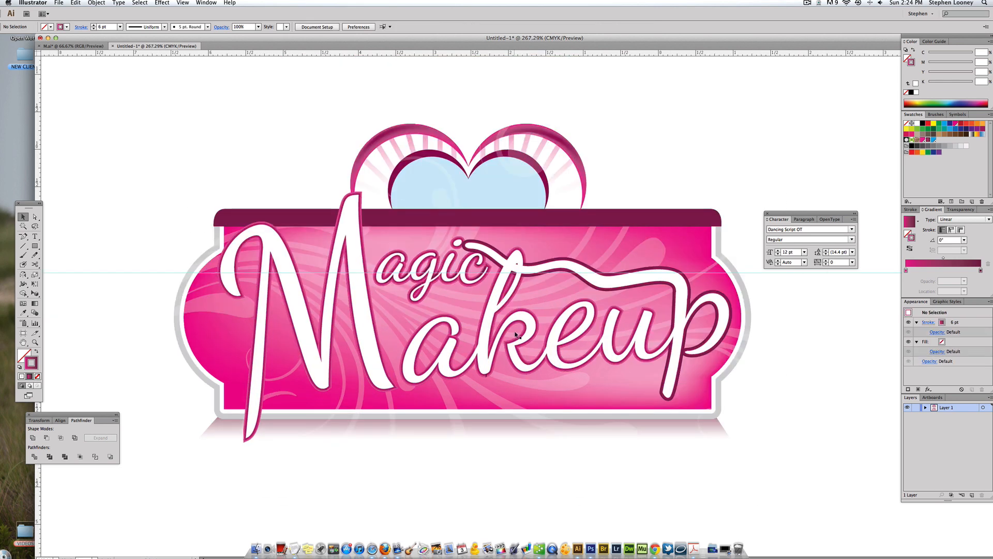
scroll(510, 273, right, 2)
click(510, 273)
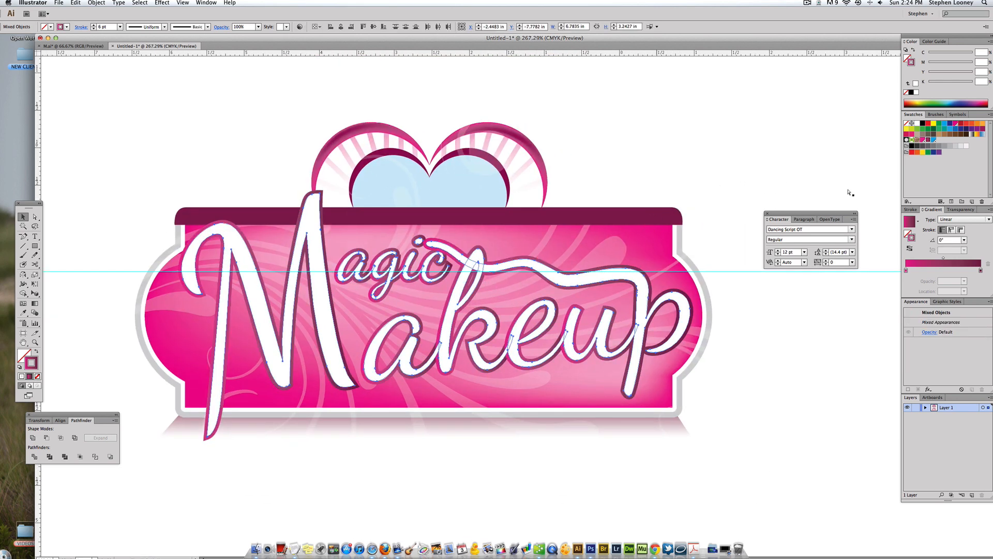
click(912, 210)
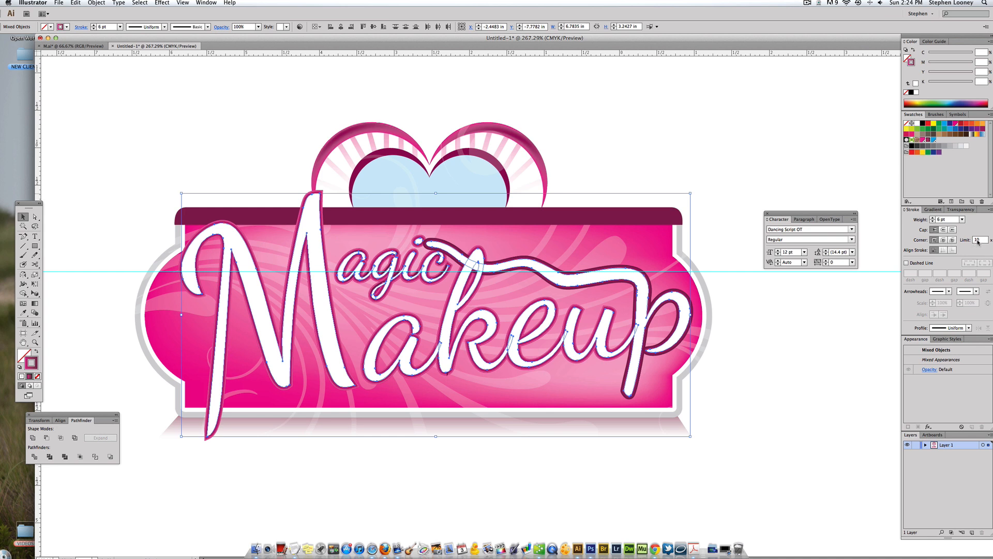
click(979, 240)
click(620, 150)
scroll(429, 186, up, 1)
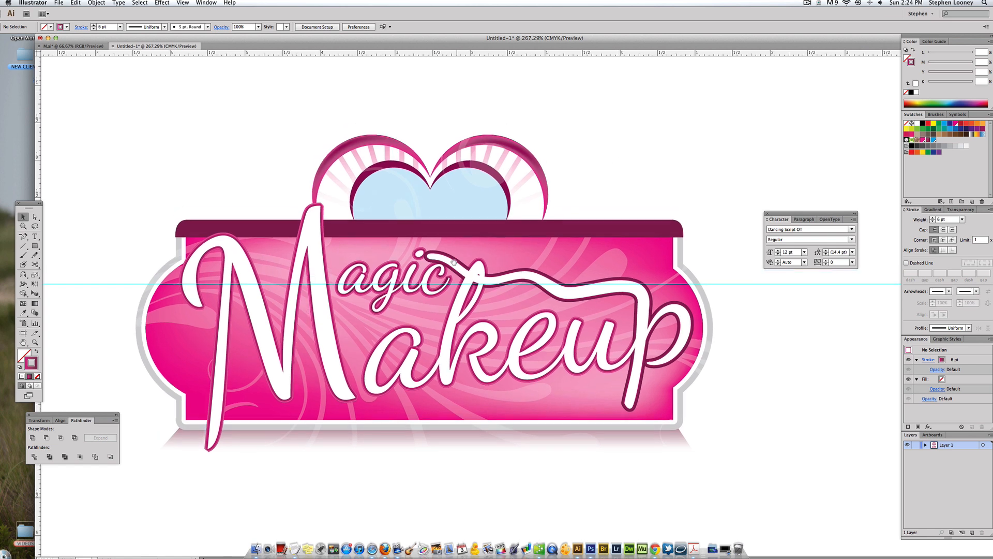
Step: Try to move the selected white lettering away from its gradient outline, and undo the move
click(235, 260)
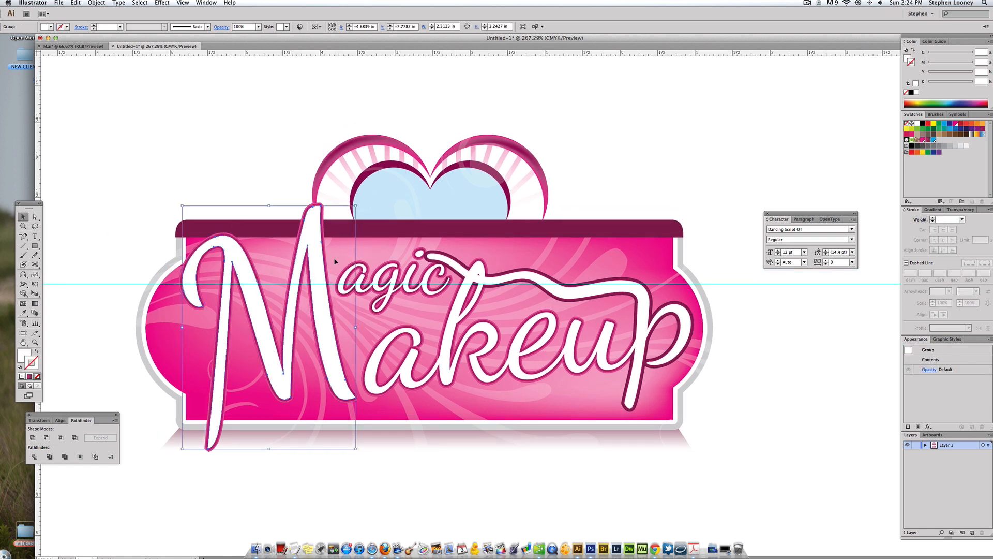
shift+click(448, 265)
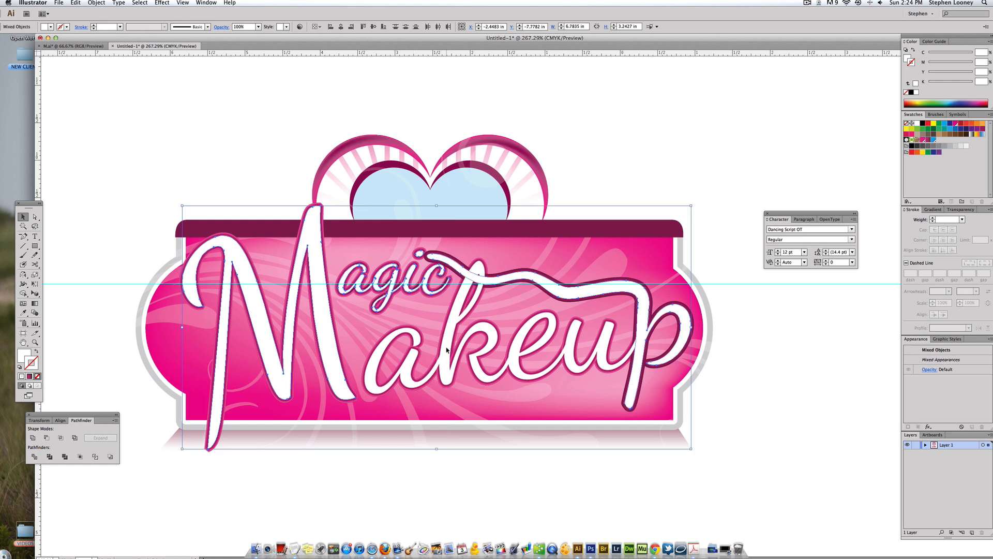
shift+click(446, 350)
drag(446, 351, 484, 386)
key(super+z)
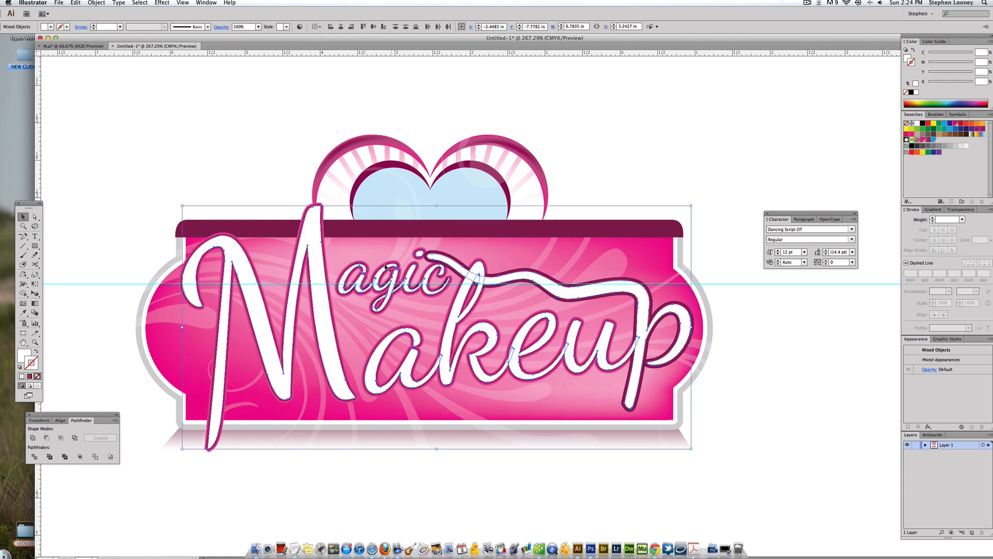
click(274, 168)
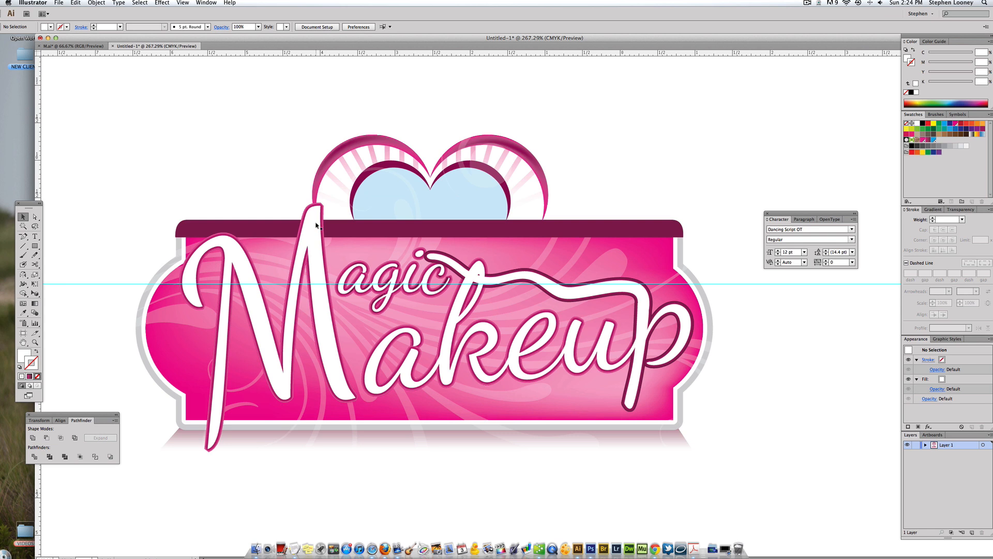
Step: Apply a drop shadow to all gradient outline pieces of the Magic Makeup lettering together
click(322, 265)
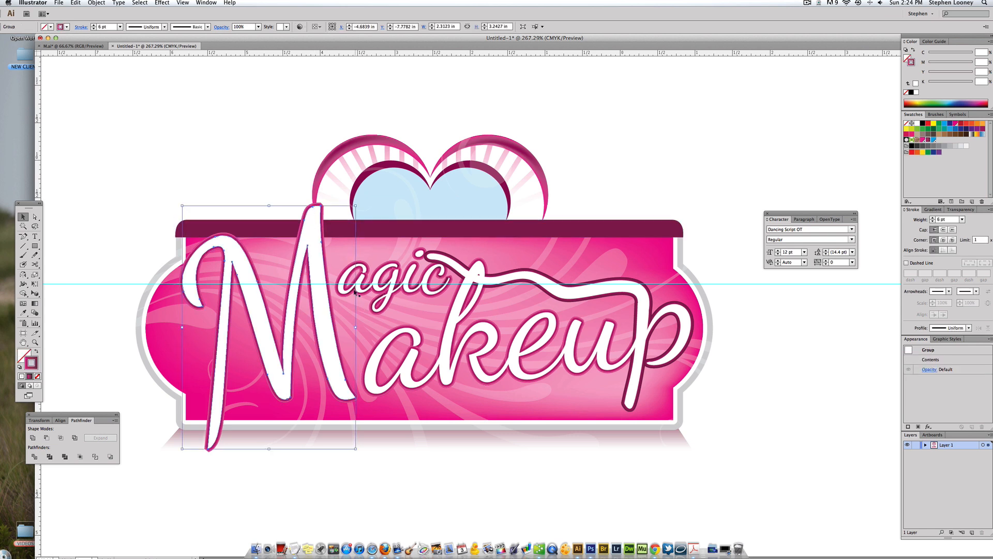
shift+click(370, 279)
shift+click(501, 280)
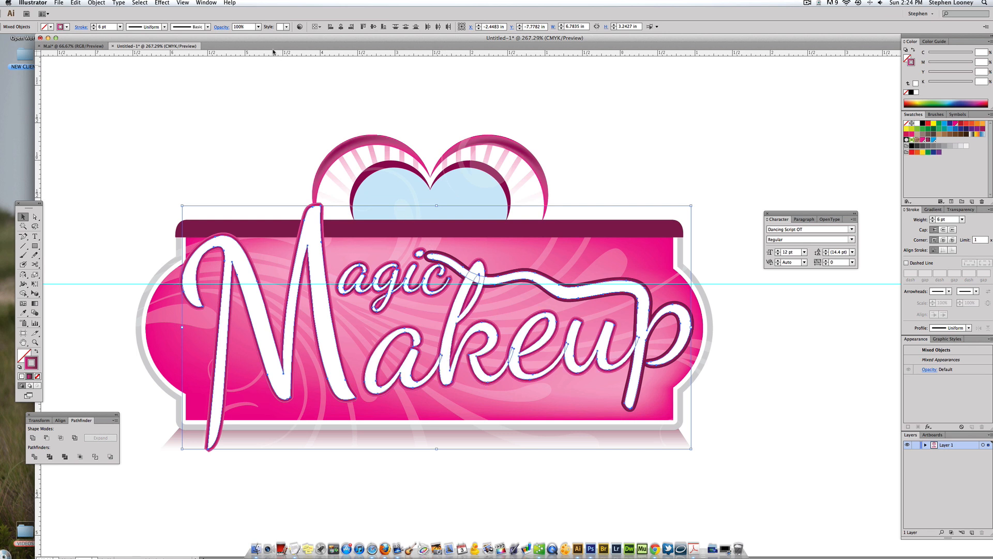
click(162, 3)
click(166, 14)
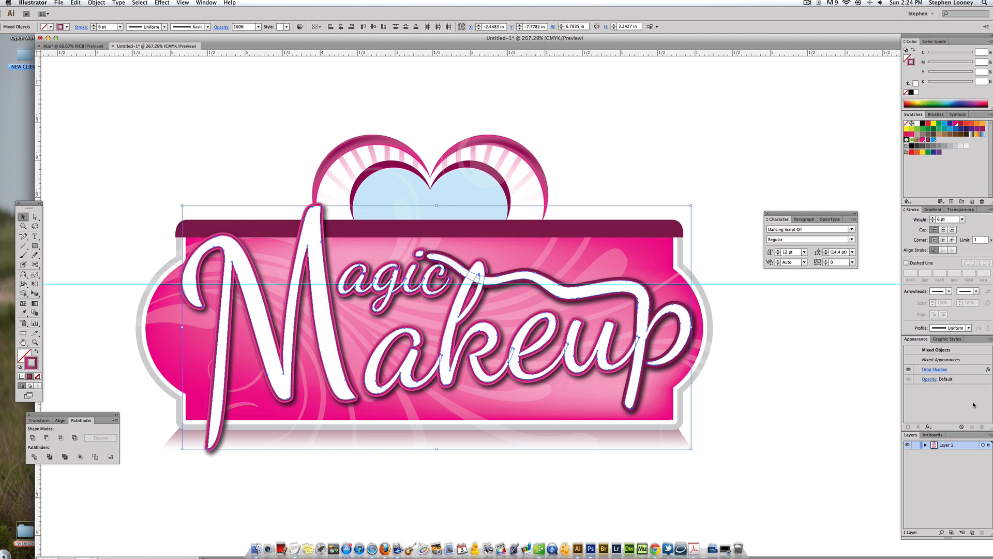
Step: Change the lettering outline's drop shadow color to magenta a0027b, previewing the result
click(942, 370)
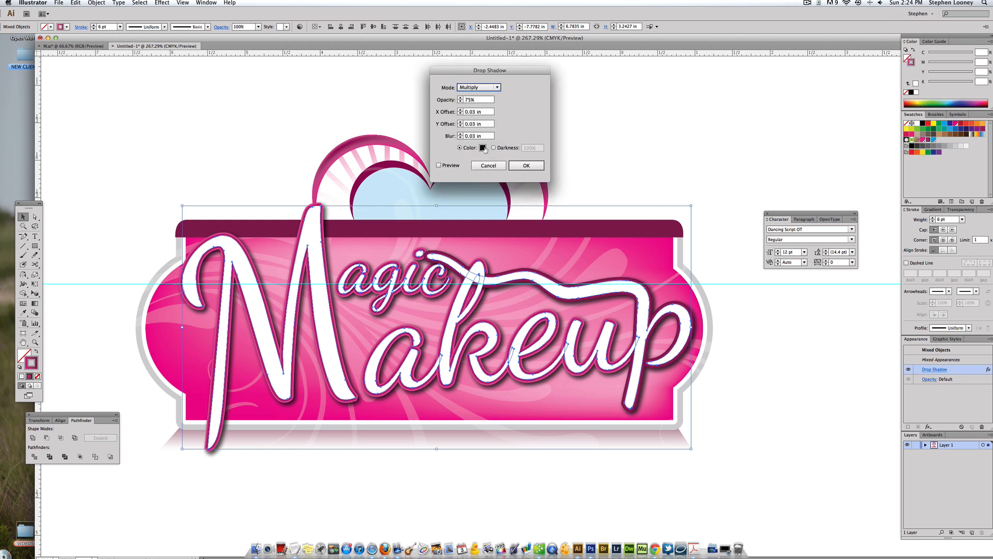
click(483, 148)
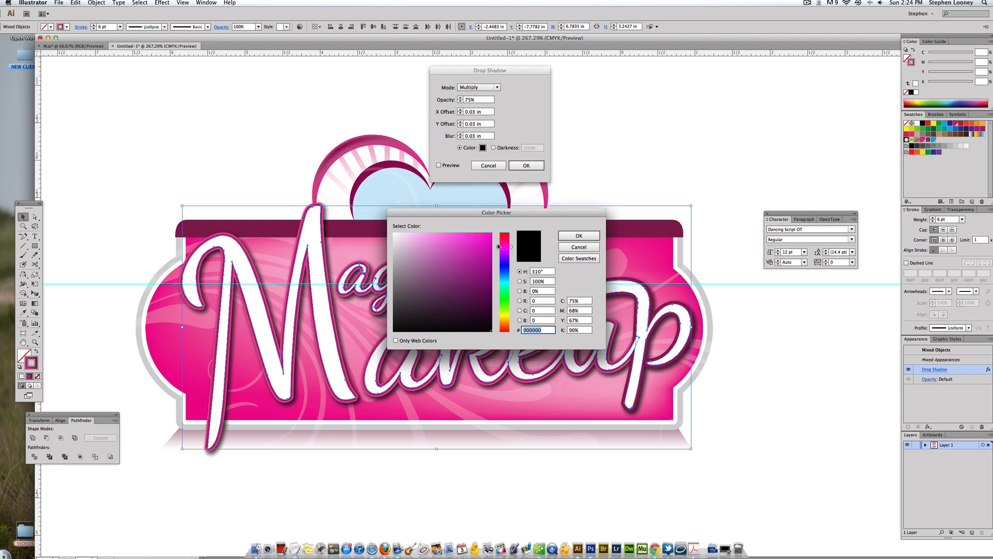
mouse_move(490, 261)
mouse_down()
mouse_move(488, 286)
mouse_move(490, 269)
mouse_up()
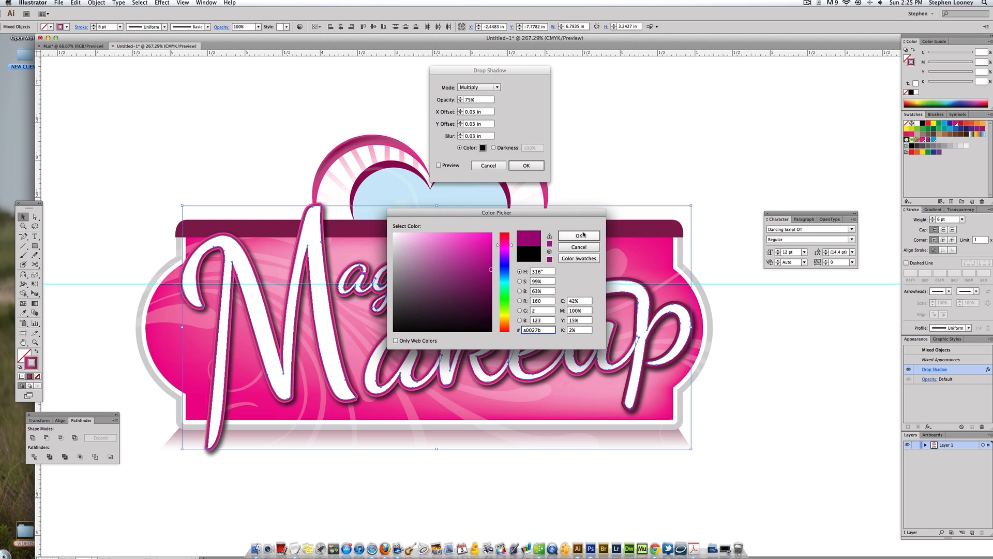
click(582, 236)
click(450, 165)
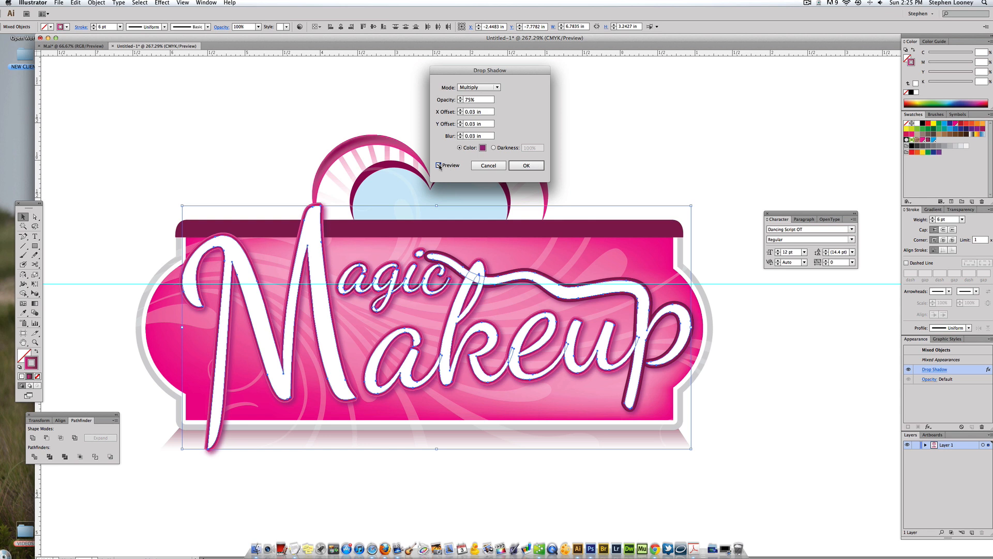
click(526, 165)
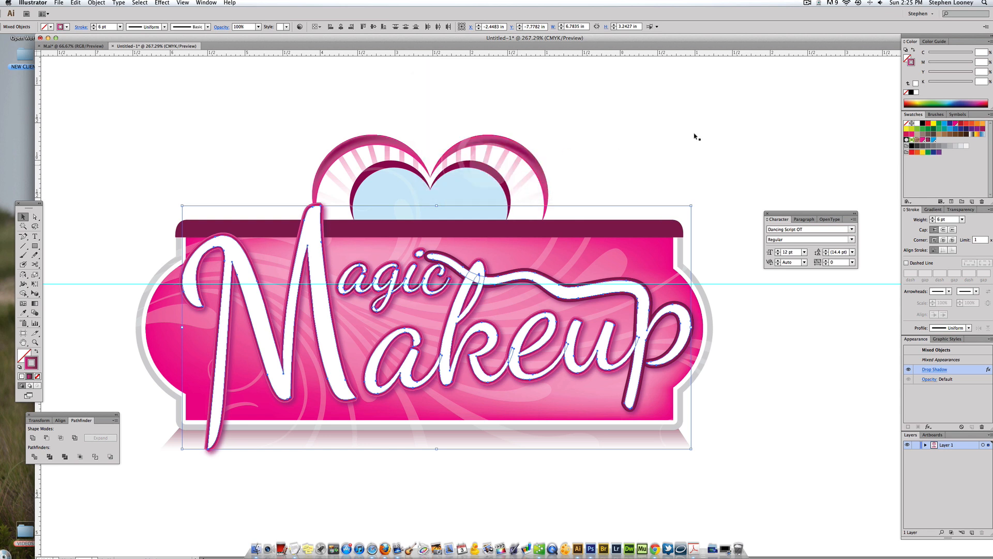
Step: Compare the lettering's drop shadow before and after recoloring by undoing and restoring the change
click(695, 136)
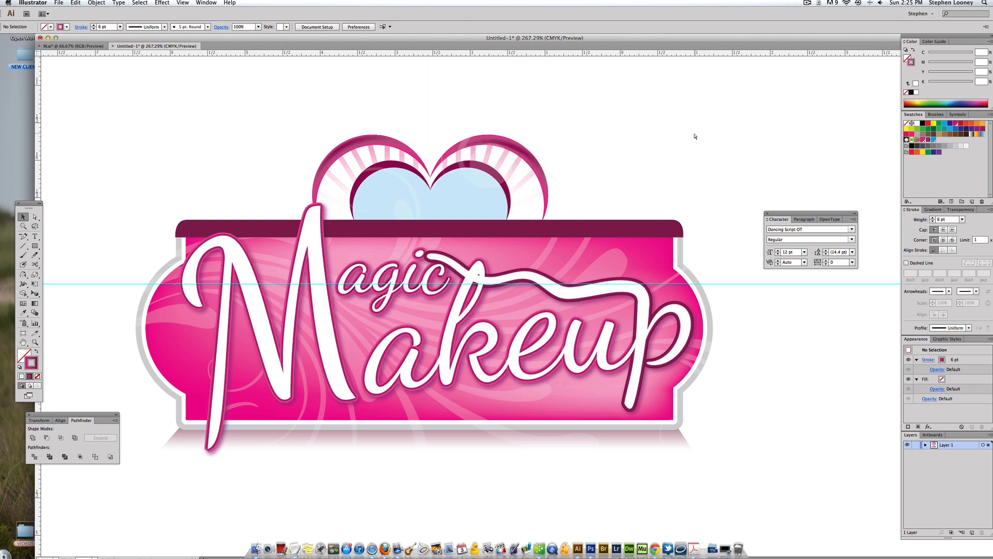
key(super+z)
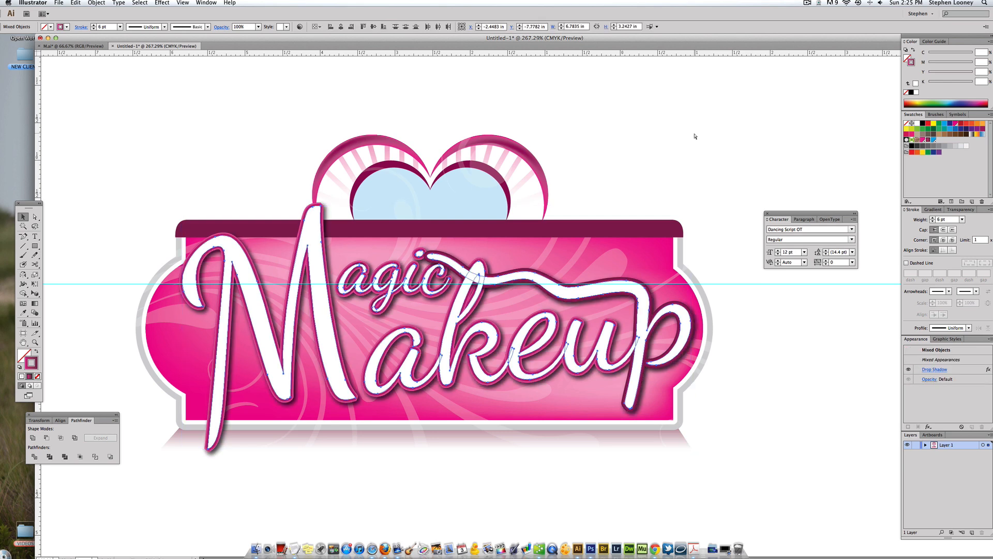
click(695, 136)
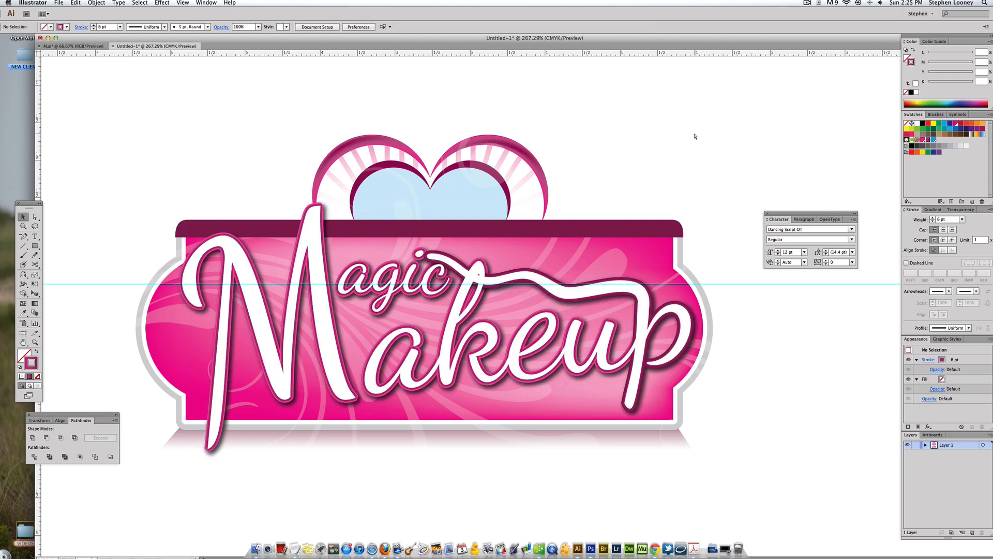
key(super+shift+z)
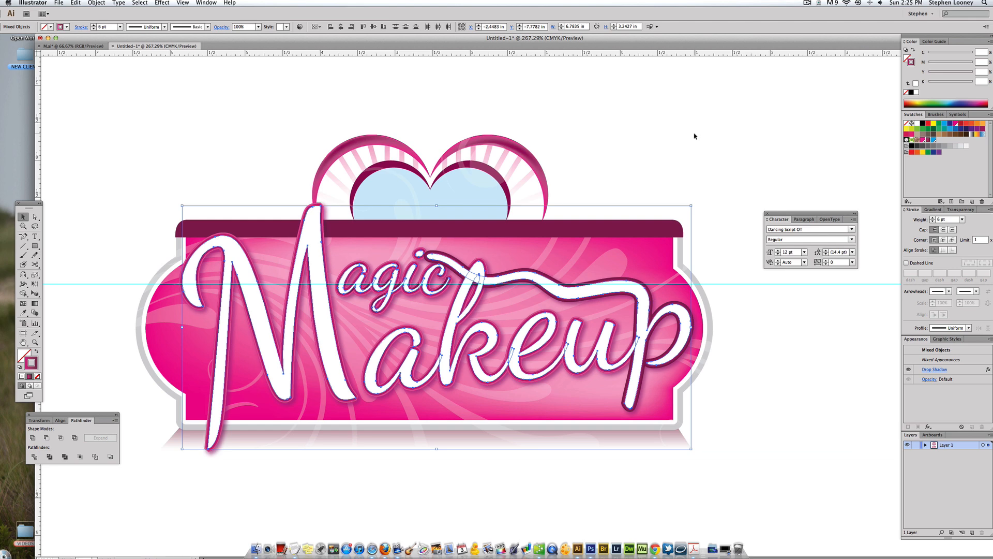
key(super+z)
Step: Hide the guides so the recreated logo can be compared with the original above it
alt+super+click(474, 293)
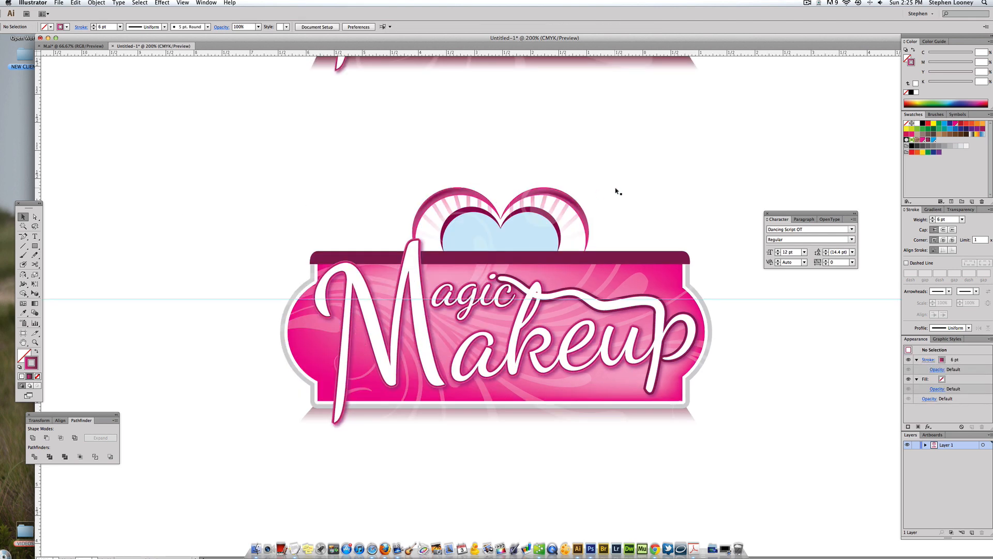
drag(653, 187, 481, 304)
key(super+semicolon)
alt+super+click(391, 266)
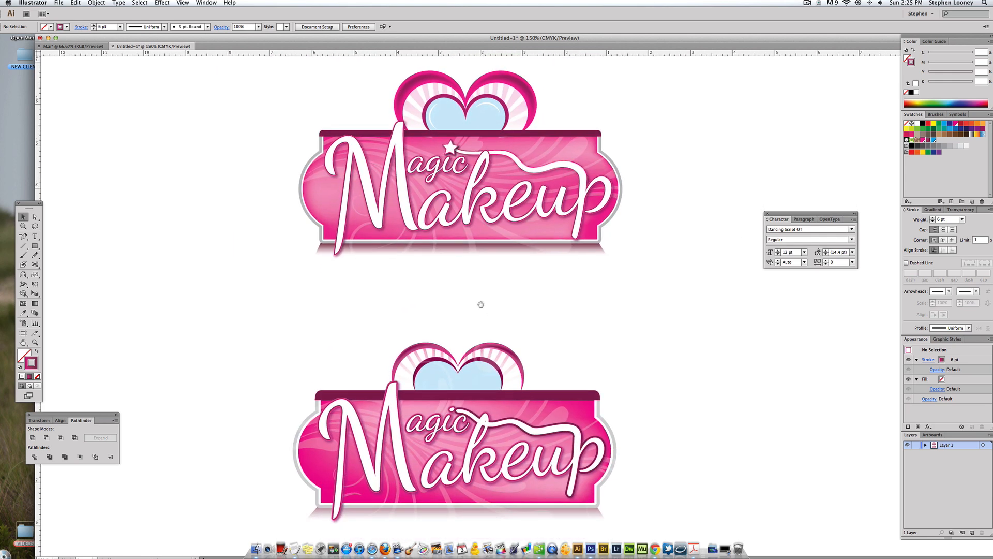
Step: Draw a small five-pointed star about 0.36 in wide in the empty area beside the heart, above the badge
drag(35, 247, 140, 299)
drag(329, 348, 338, 342)
drag(232, 287, 689, 527)
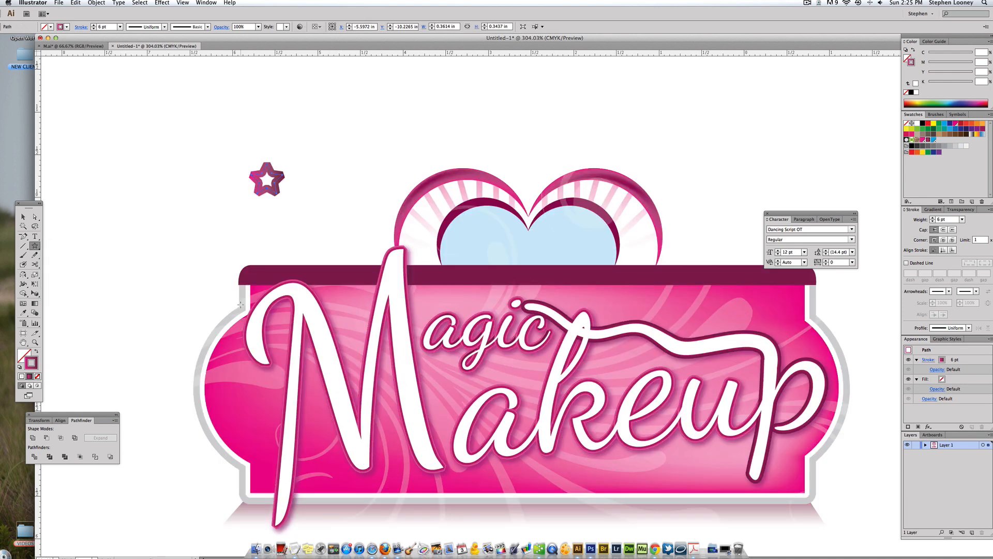
Step: Give the star a white fill and remove its stroke
click(23, 217)
click(311, 199)
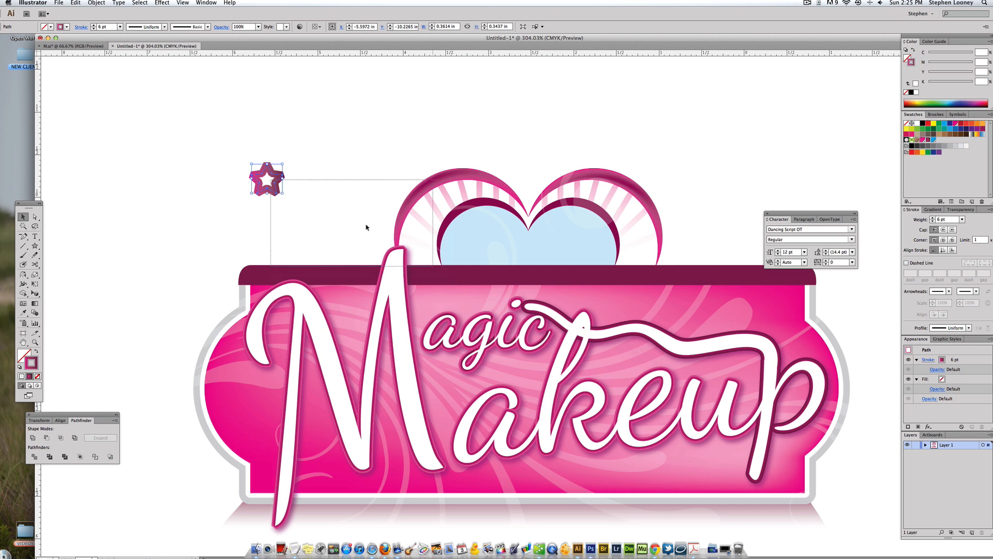
click(20, 367)
click(37, 376)
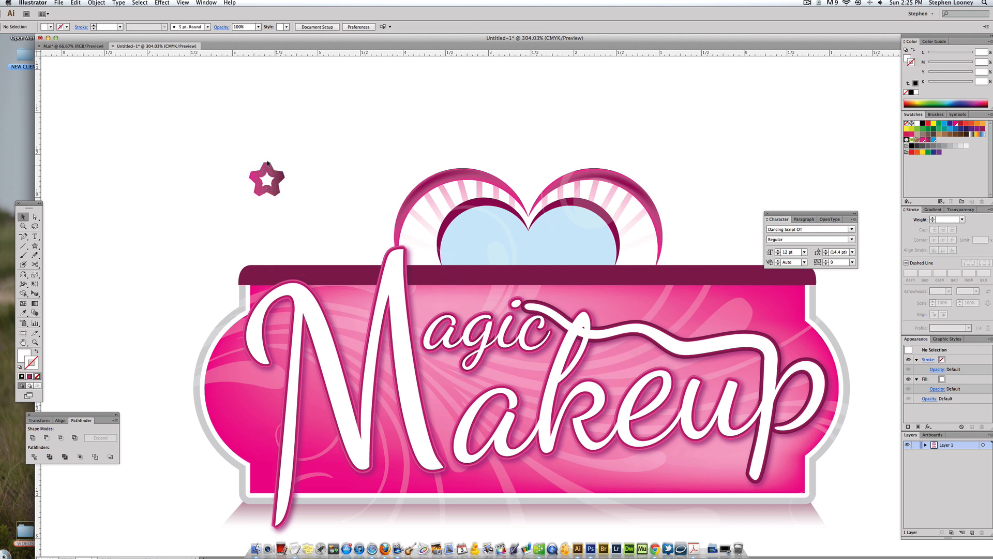
click(267, 164)
click(20, 368)
click(38, 376)
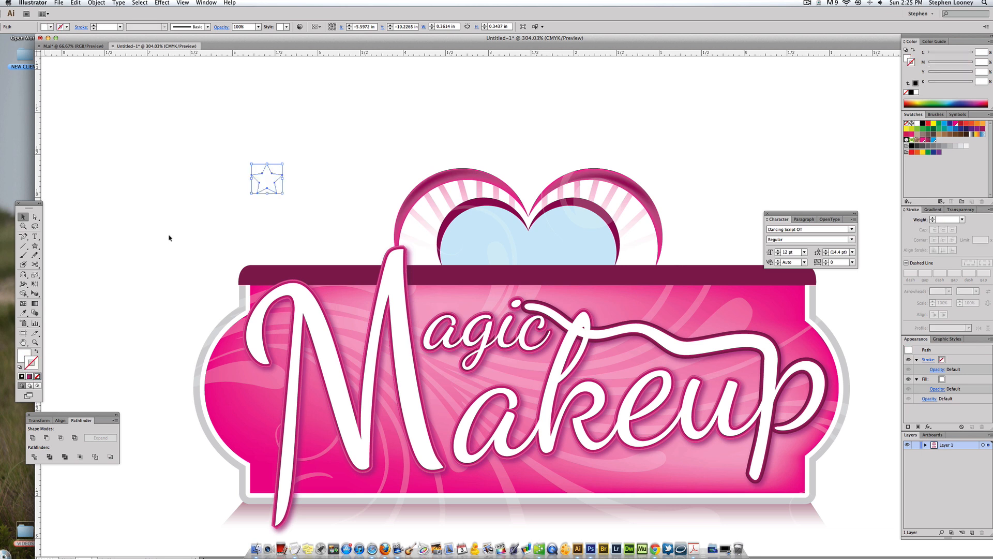
Step: Place the star at the start of the wavy line above Magic and tilt it slightly
drag(276, 184, 520, 303)
key(super+space)
drag(421, 239, 585, 337)
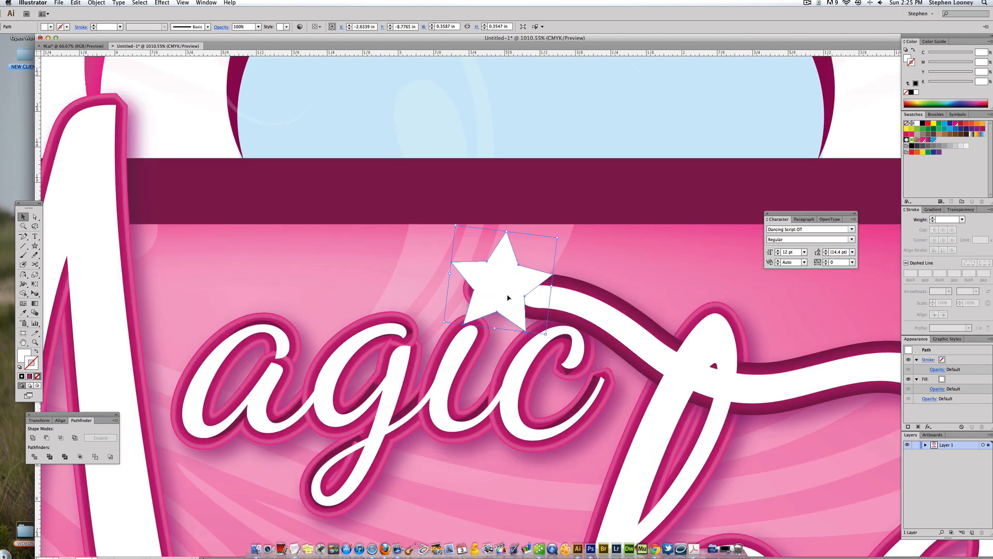
drag(508, 297, 500, 293)
scroll(499, 293, right, 1)
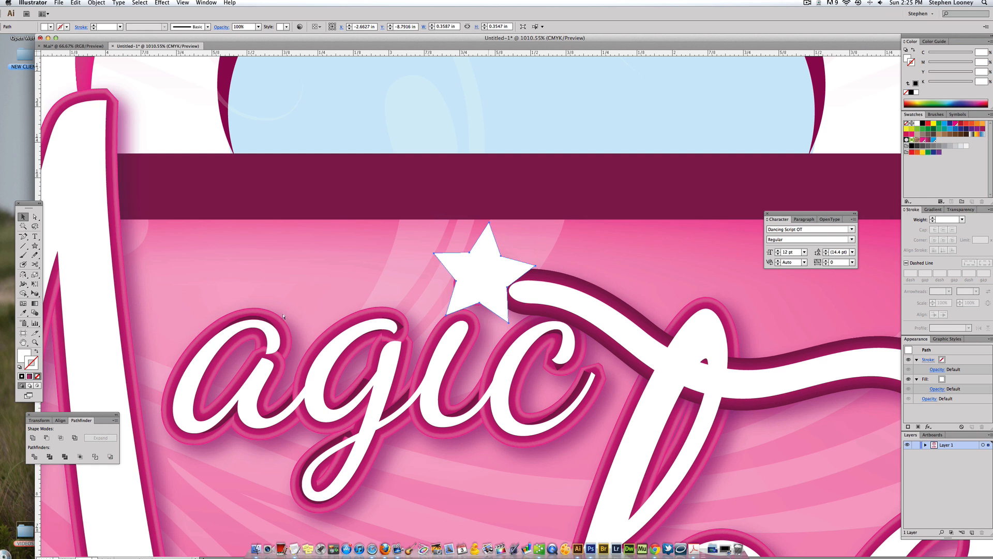
Step: Give the star a magenta gradient stroke with a weight of 3 pt
click(928, 140)
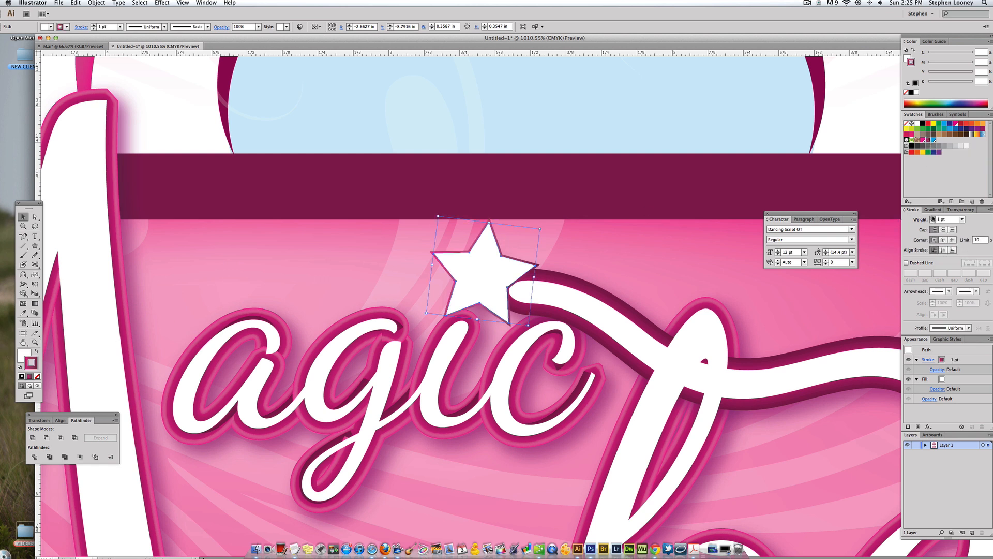
click(932, 217)
click(932, 218)
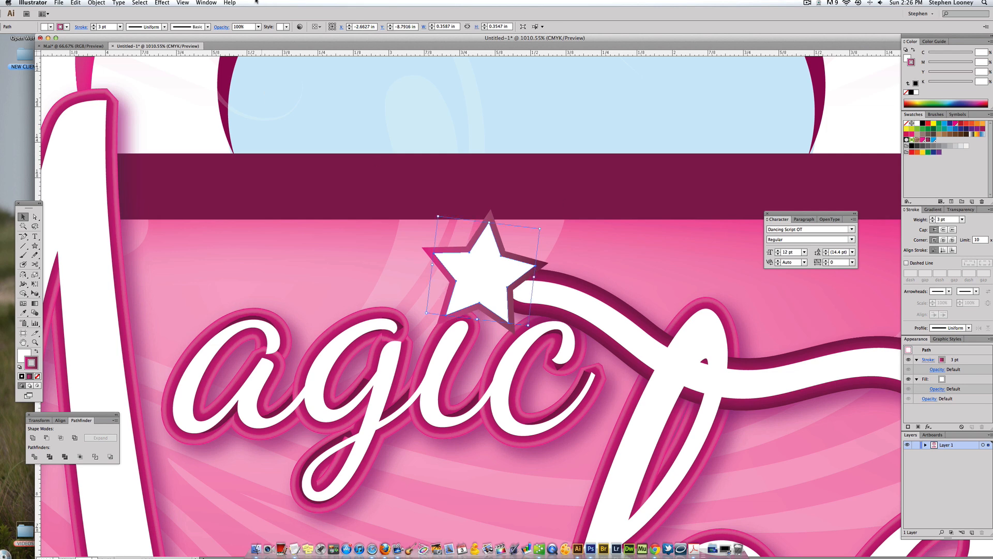
Step: Add a drop shadow to the star and set its color to dark magenta 750352
click(183, 3)
click(179, 11)
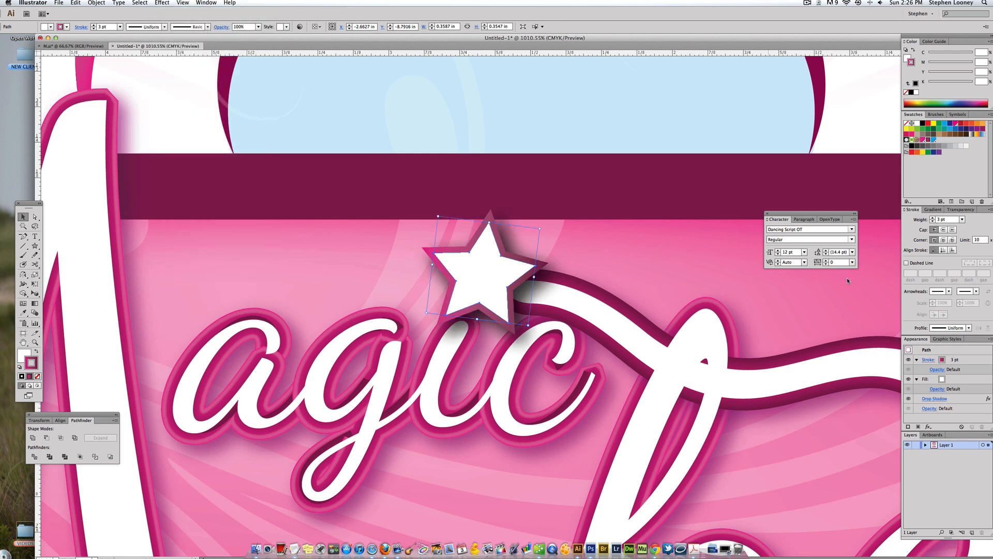
click(935, 399)
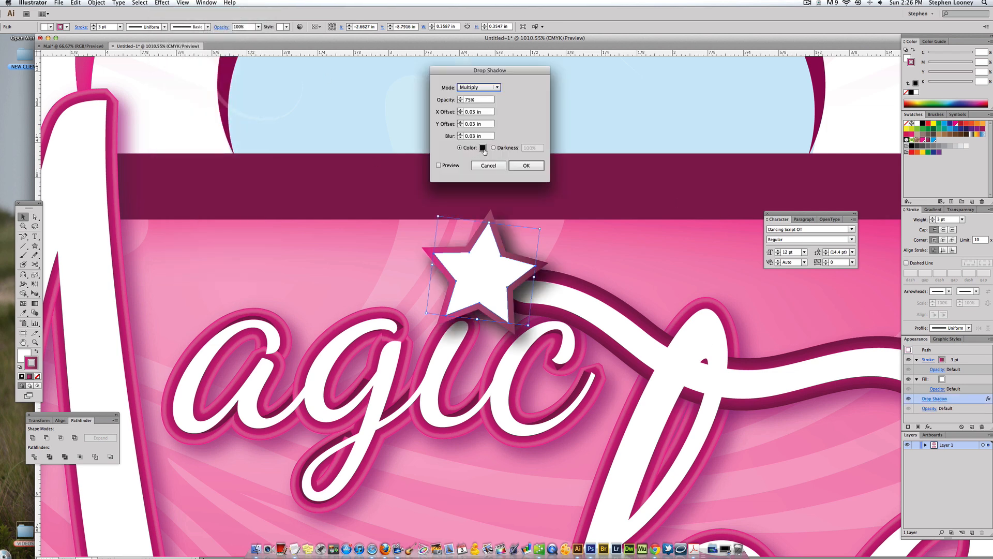
click(482, 148)
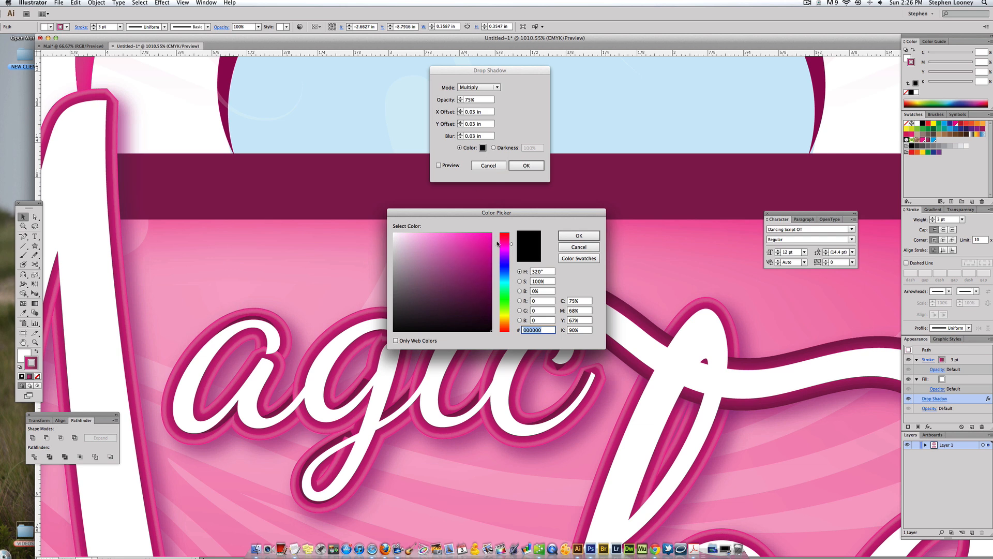
text(750352)
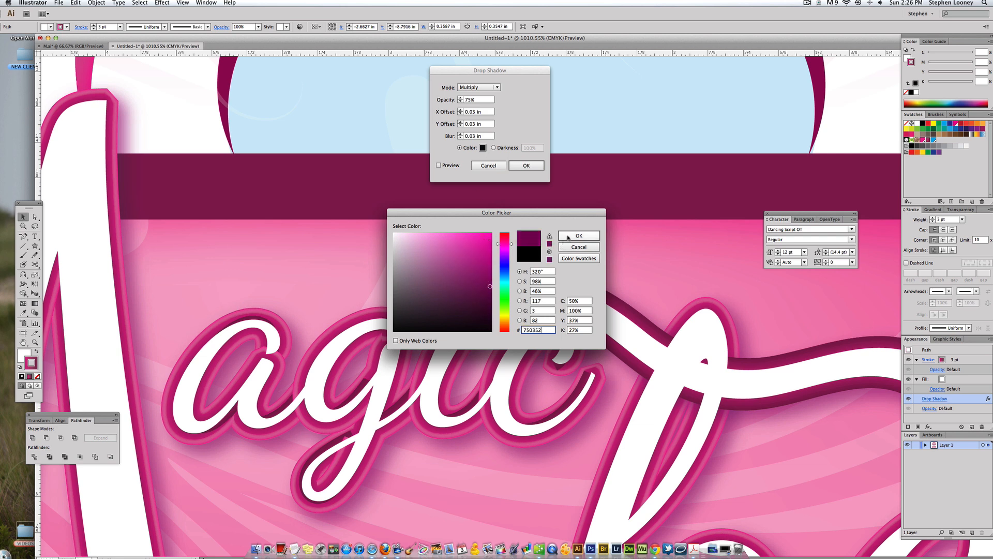
click(579, 236)
click(536, 168)
click(625, 259)
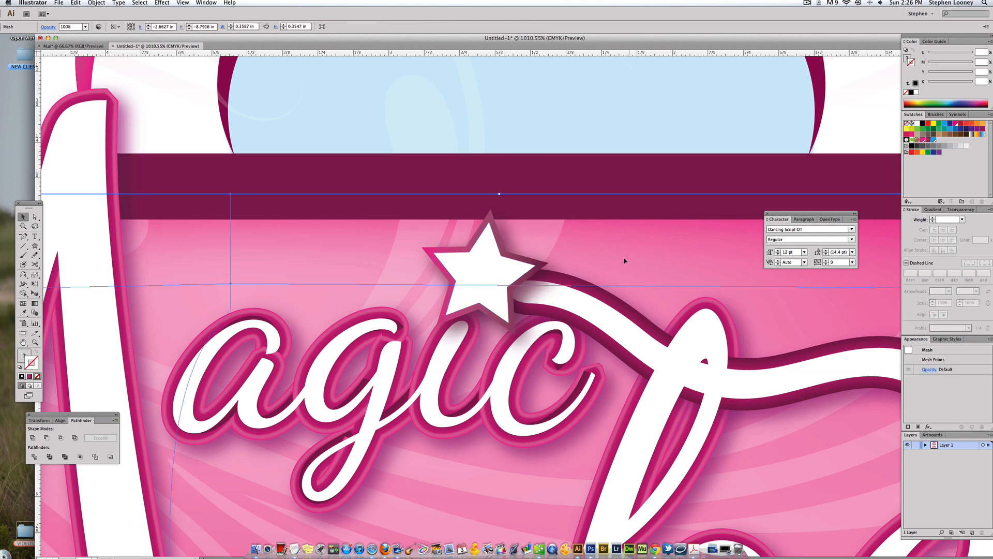
Step: Compare the whole recreated logo with the original above it to find missing details
alt+super+click(554, 312)
alt+super+click(536, 326)
alt+super+click(535, 326)
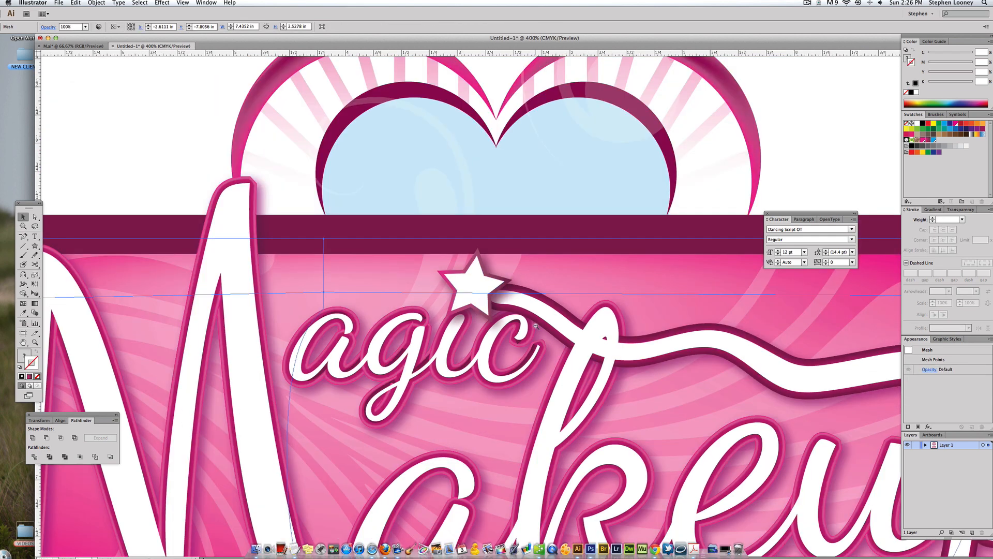
alt+super+click(535, 326)
alt+super+click(535, 326)
alt+super+click(535, 325)
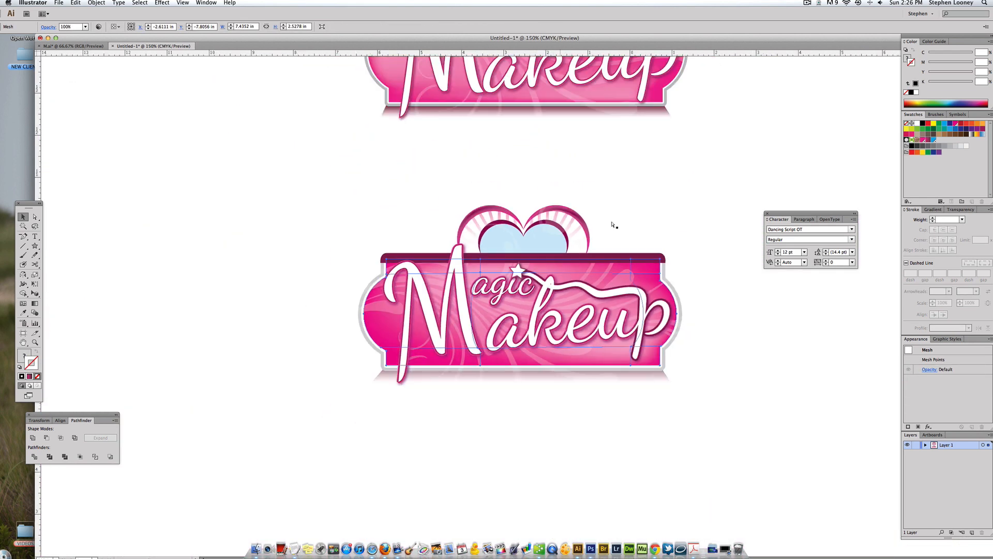
click(612, 222)
drag(640, 209, 556, 325)
click(637, 262)
drag(677, 254, 659, 253)
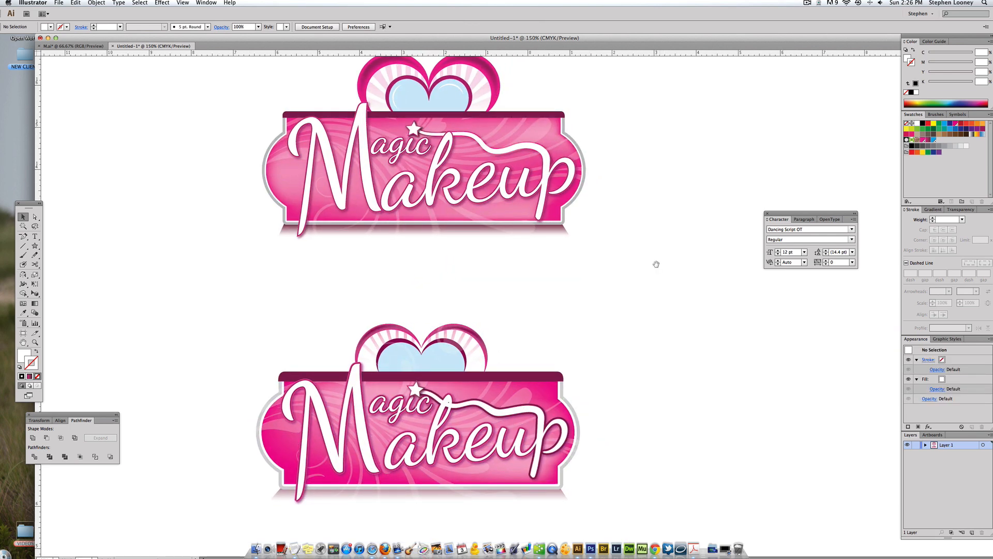
scroll(541, 267, down, 2)
scroll(422, 168, up, 2)
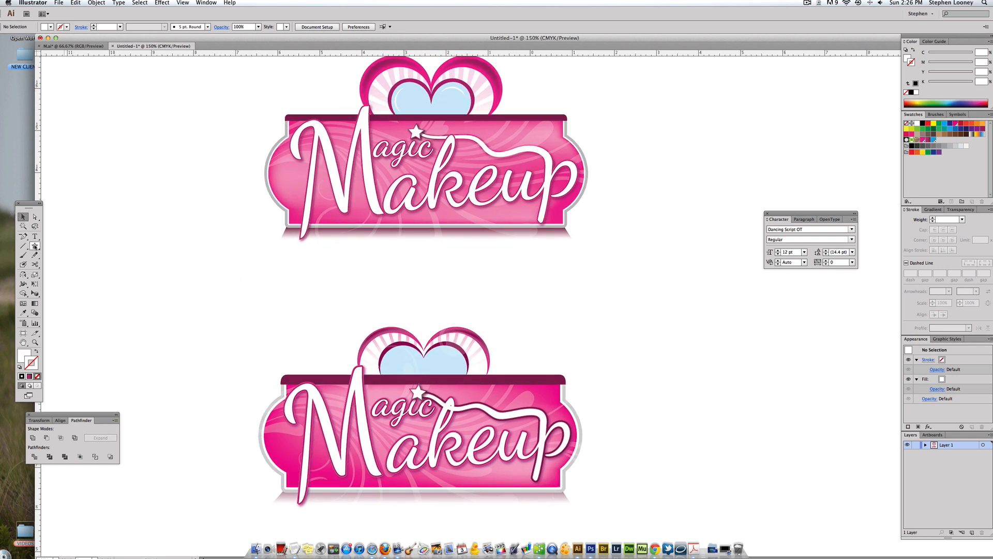
Step: Draw a circle about 0.9 in across in the empty area beside the logos and fill it black
drag(35, 246, 71, 265)
drag(188, 283, 226, 321)
key(v)
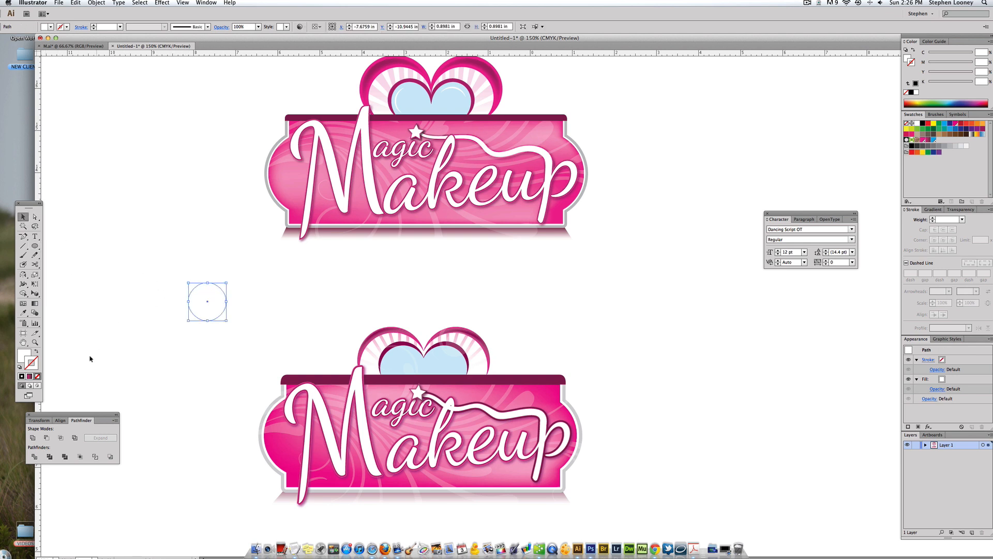
click(922, 124)
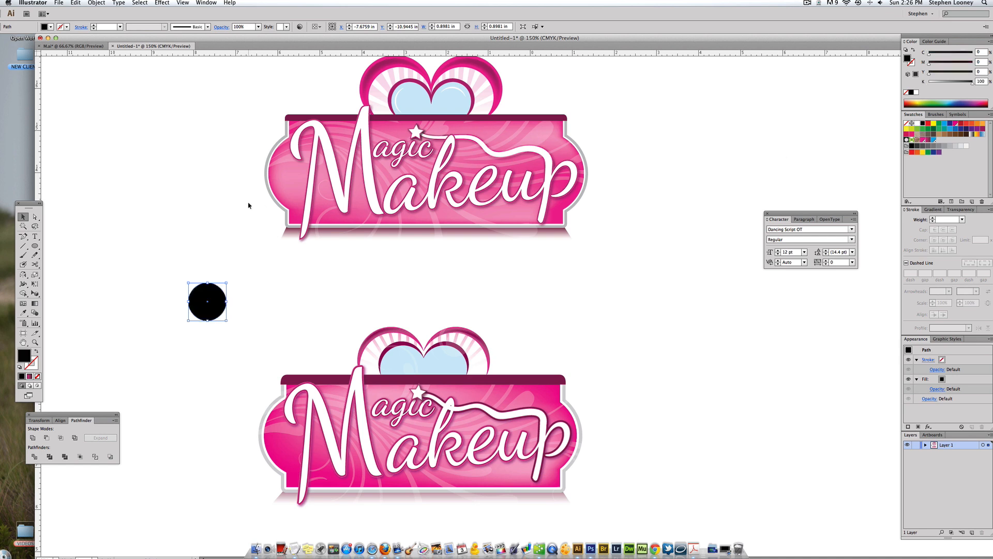
Step: Cut a slightly offset copy out of the black circle with Minus Front and move the resulting crescent onto the blue heart
drag(215, 286, 250, 336)
click(47, 437)
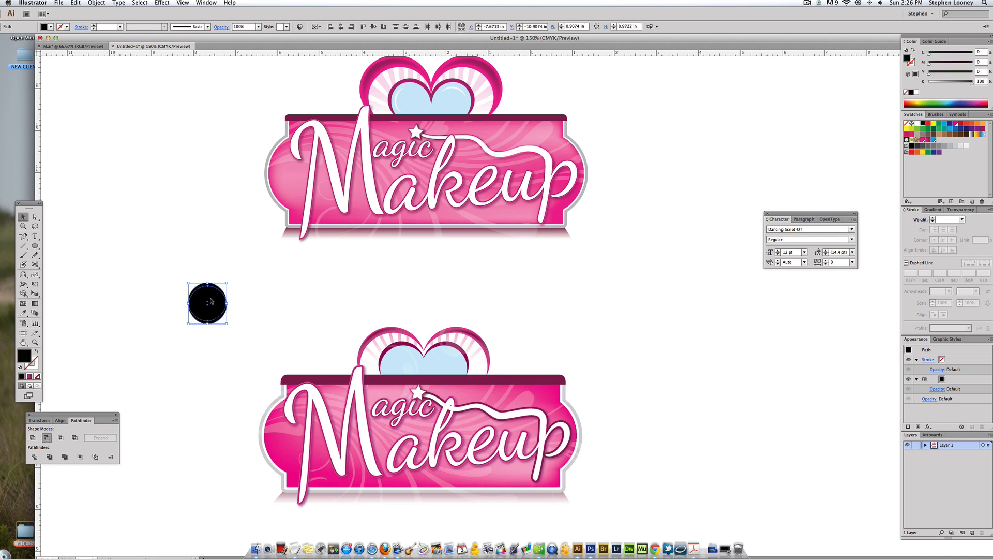
click(205, 266)
scroll(206, 266, right, 1)
drag(204, 287, 406, 354)
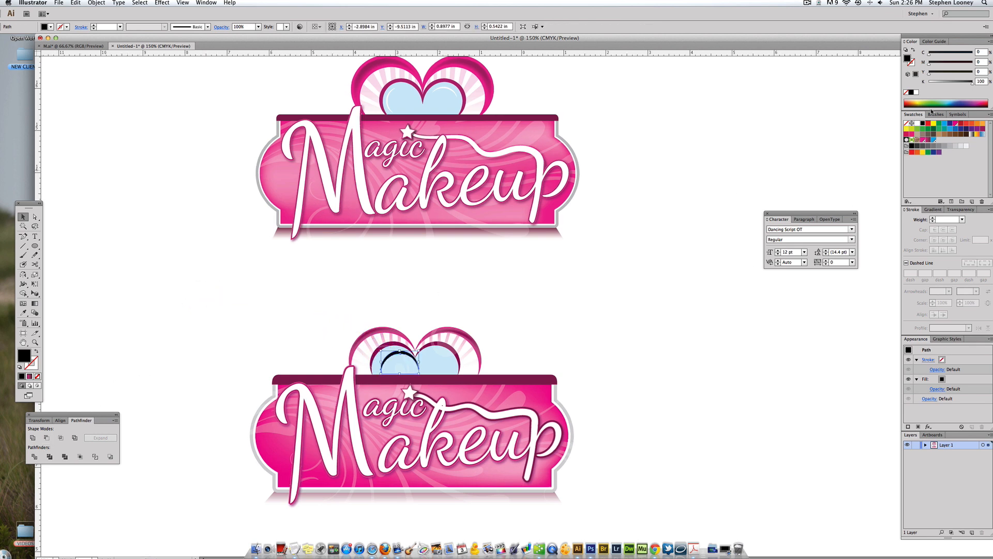
Step: Fill the crescent with white, then shrink and rotate it to follow the outer edge of the blue heart's left lobe
click(919, 124)
drag(231, 212, 479, 430)
key(e)
drag(491, 432, 632, 436)
key(super+z)
key(super+z)
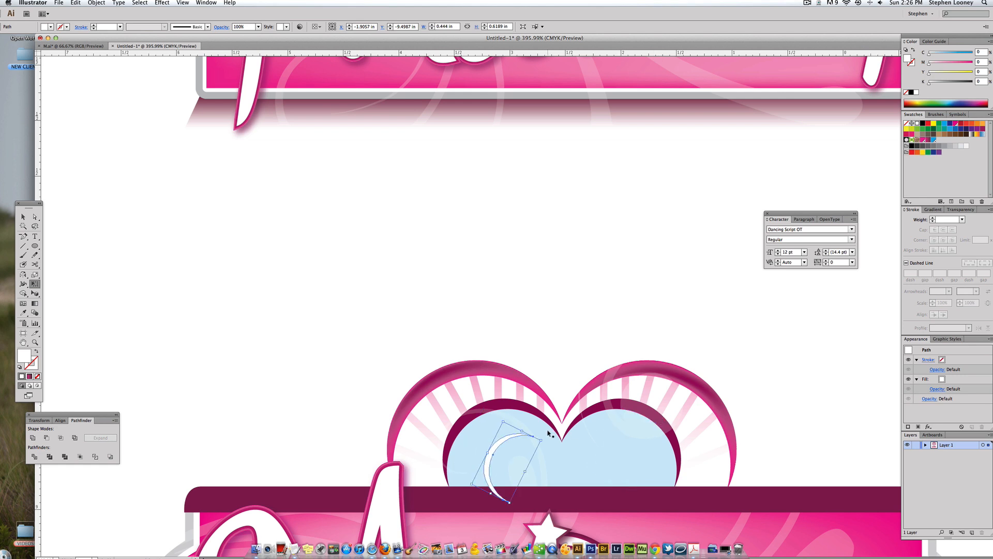
drag(510, 431, 625, 439)
key(super+z)
key(v)
click(346, 306)
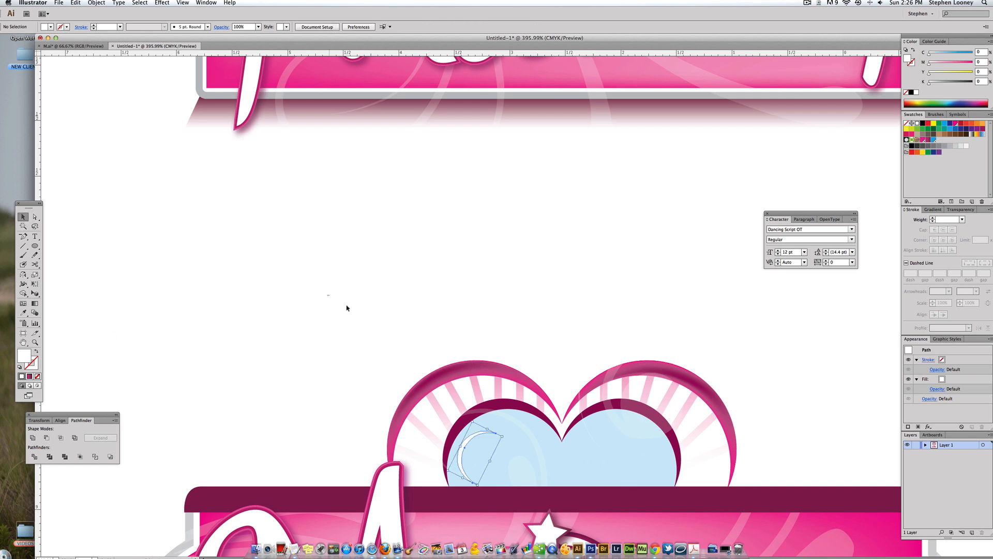
Step: Copy the white crescent to the blue heart's right lobe, rotate it along the upper curve, and check it against the original logo
drag(530, 437, 644, 429)
key(e)
key(a)
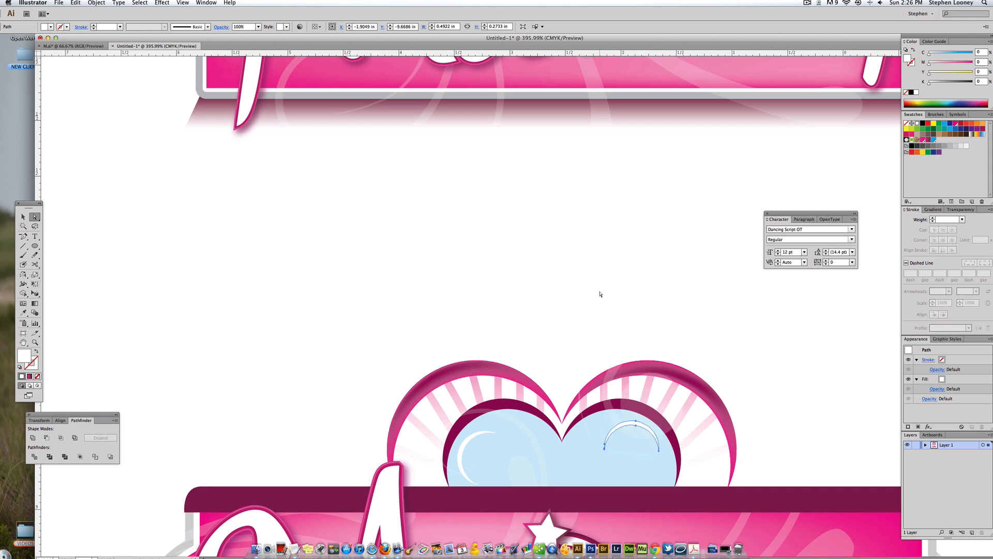
click(601, 294)
alt+super+click(494, 375)
alt+super+click(552, 359)
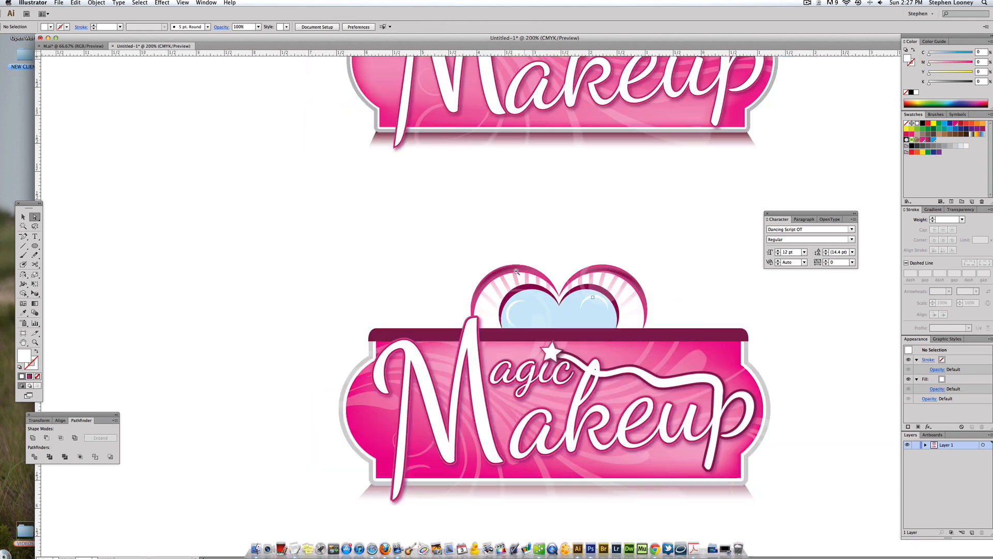
alt+super+click(566, 270)
drag(721, 319, 526, 285)
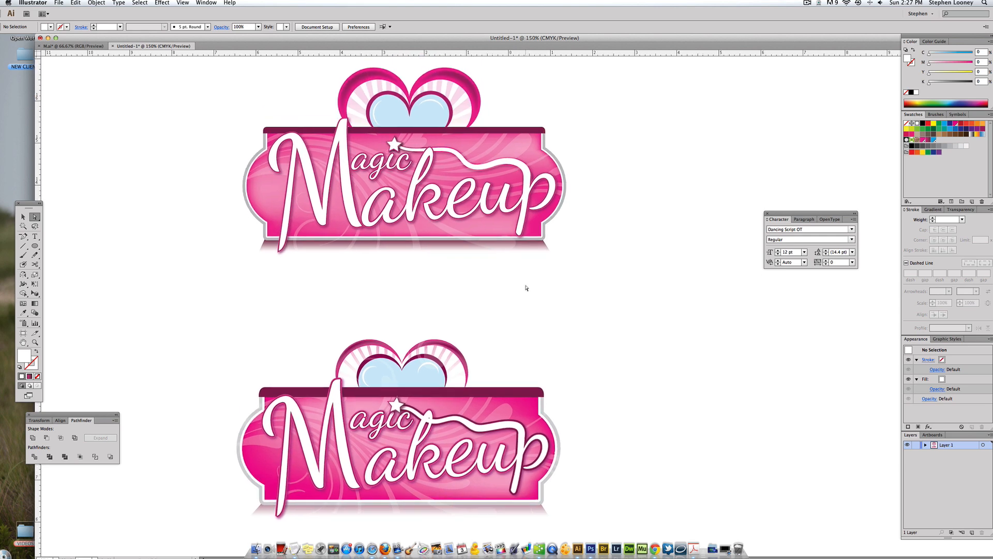